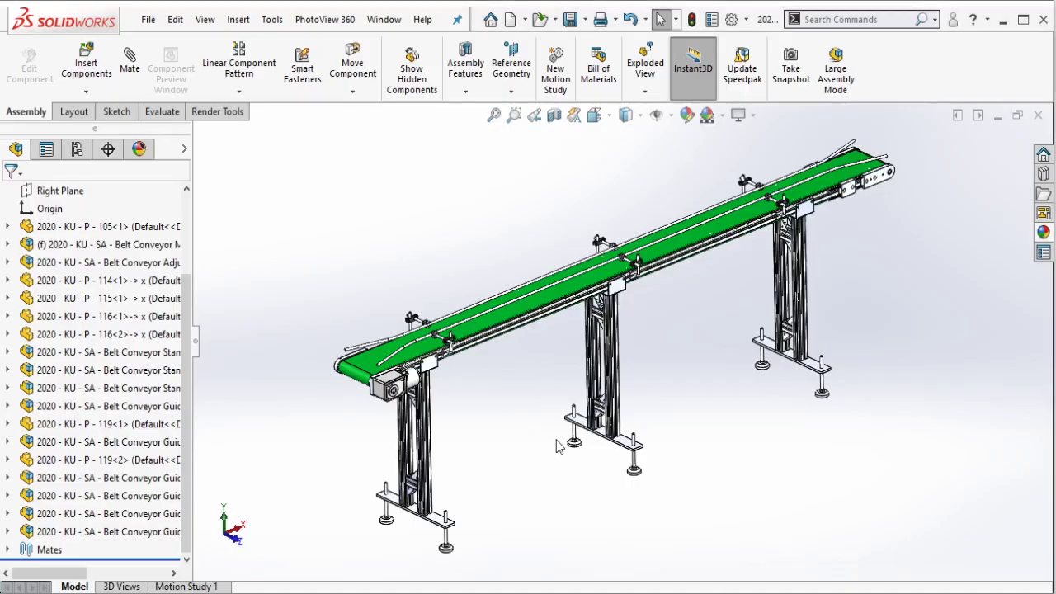
Zoom with a box onto the belt's end where the roller meets the drive motor.
scroll(557, 445, "down", 2)
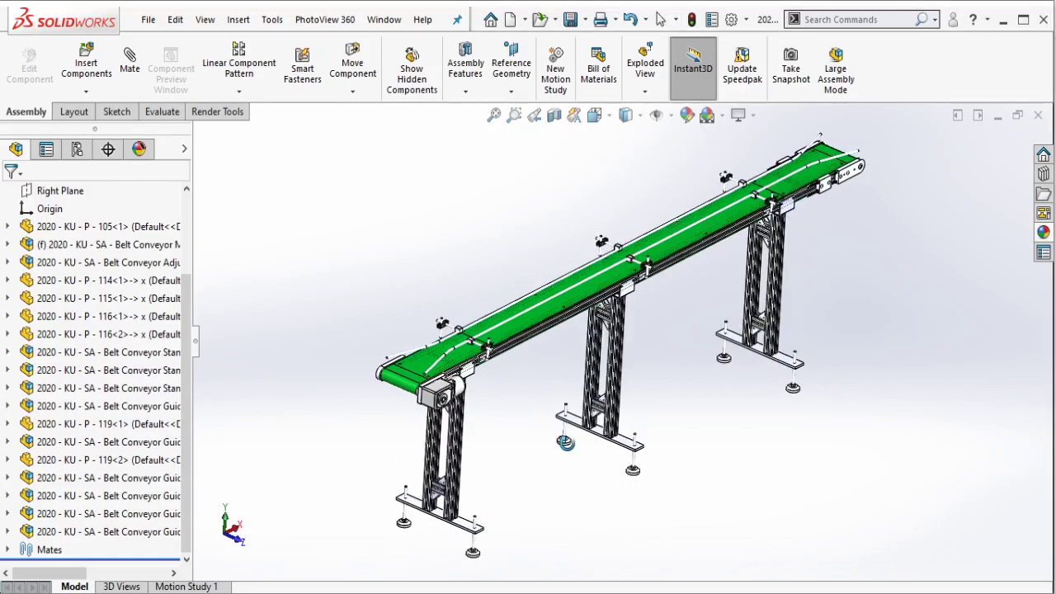
left_click(514, 115)
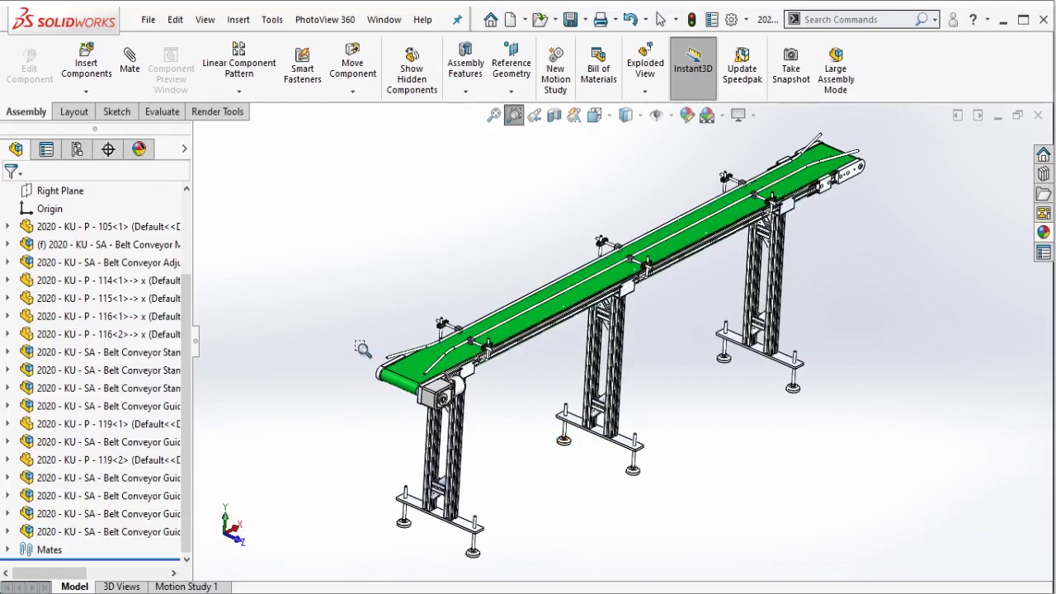
left_click_drag(363, 349, 460, 421)
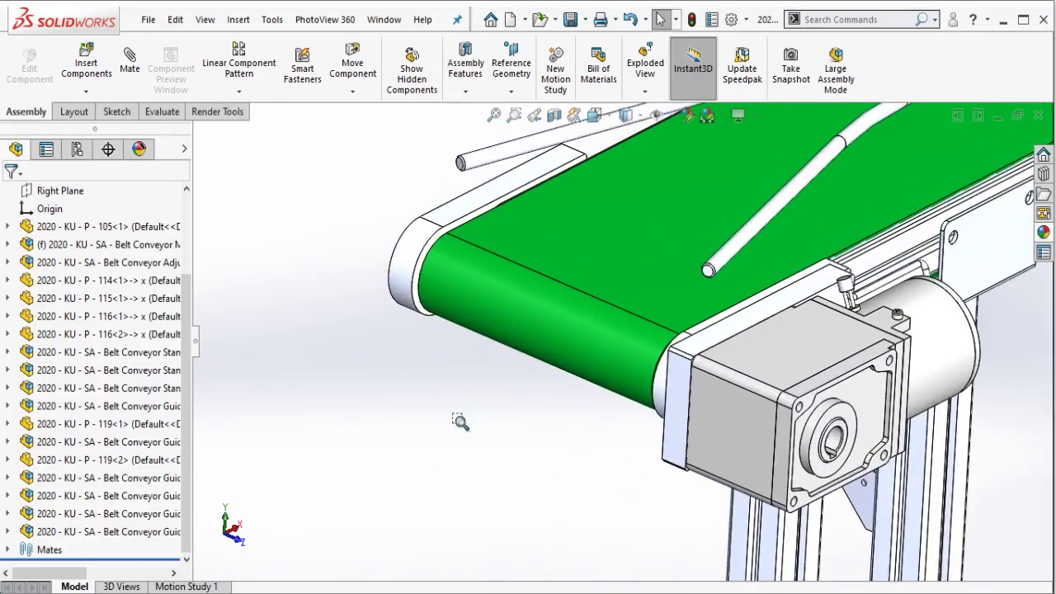
Section the assembly along the roller end plate face and orbit to see the empty bore.
left_click(658, 453)
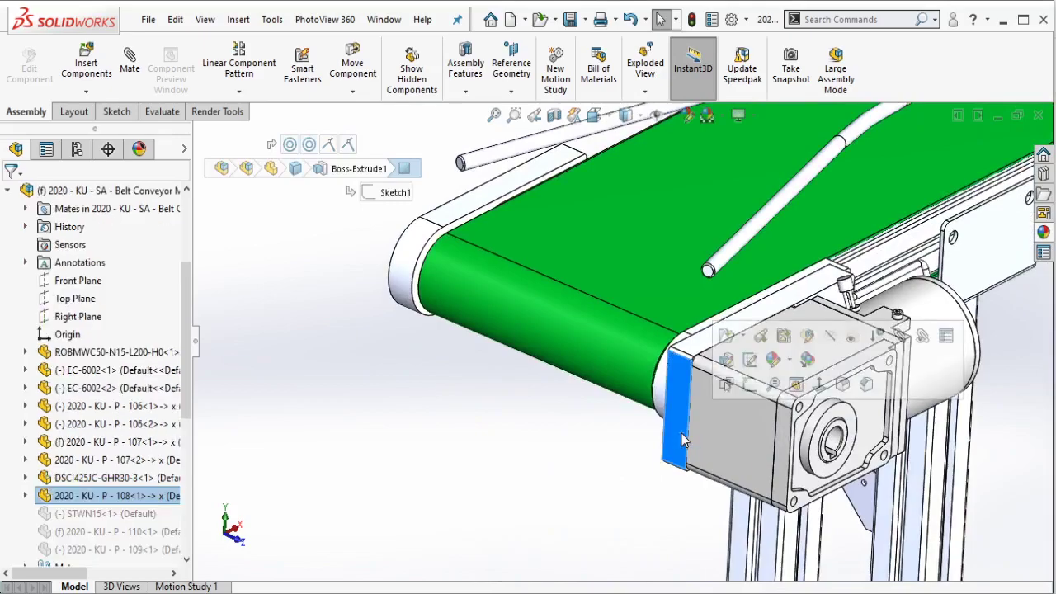
left_click(554, 115)
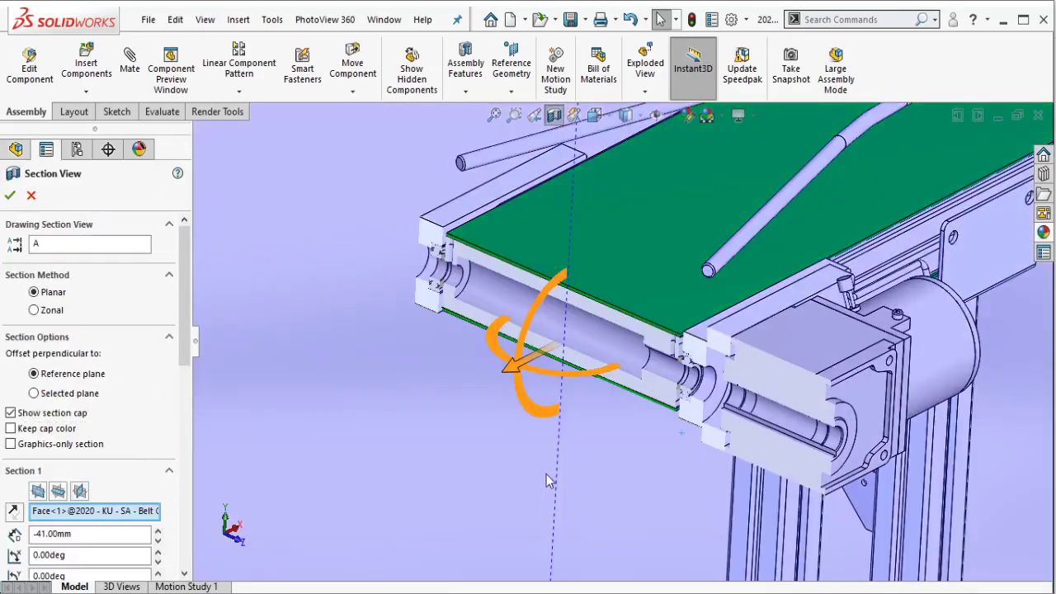
left_click(8, 196)
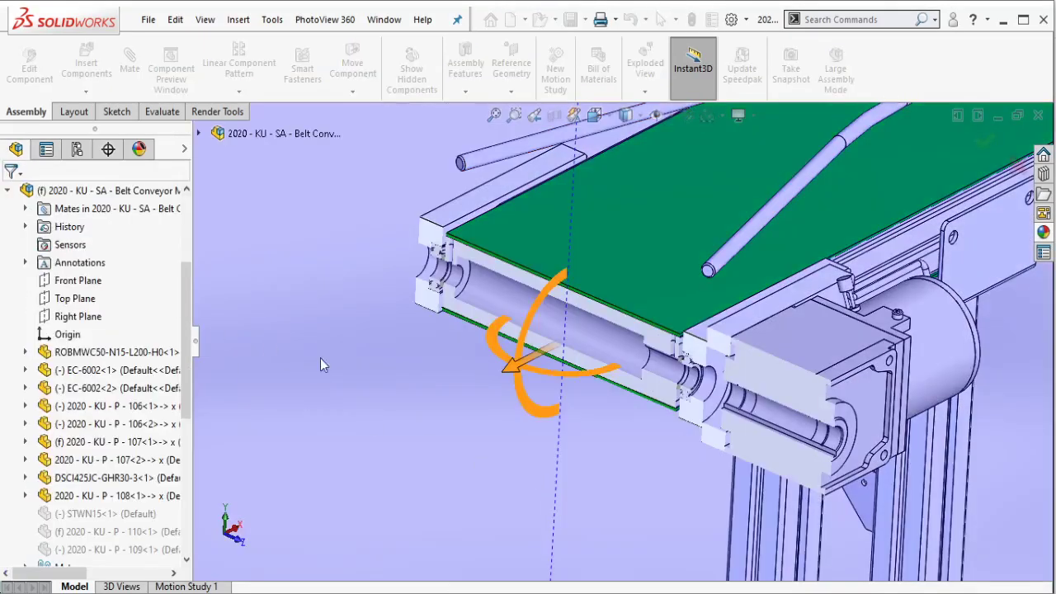
scroll(684, 371, "down", 5)
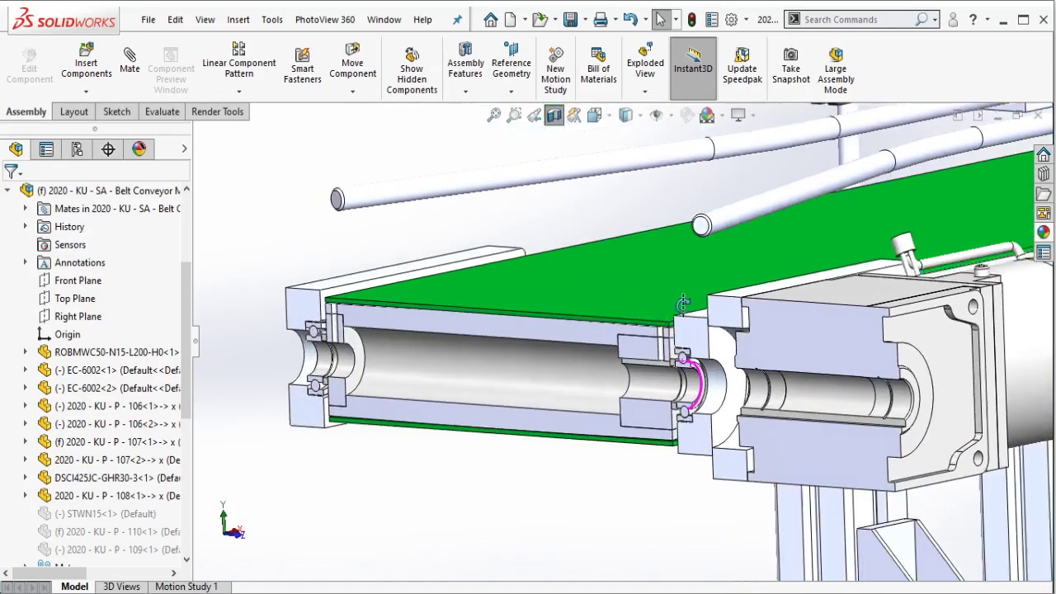
middle_click_drag(684, 304, 512, 355)
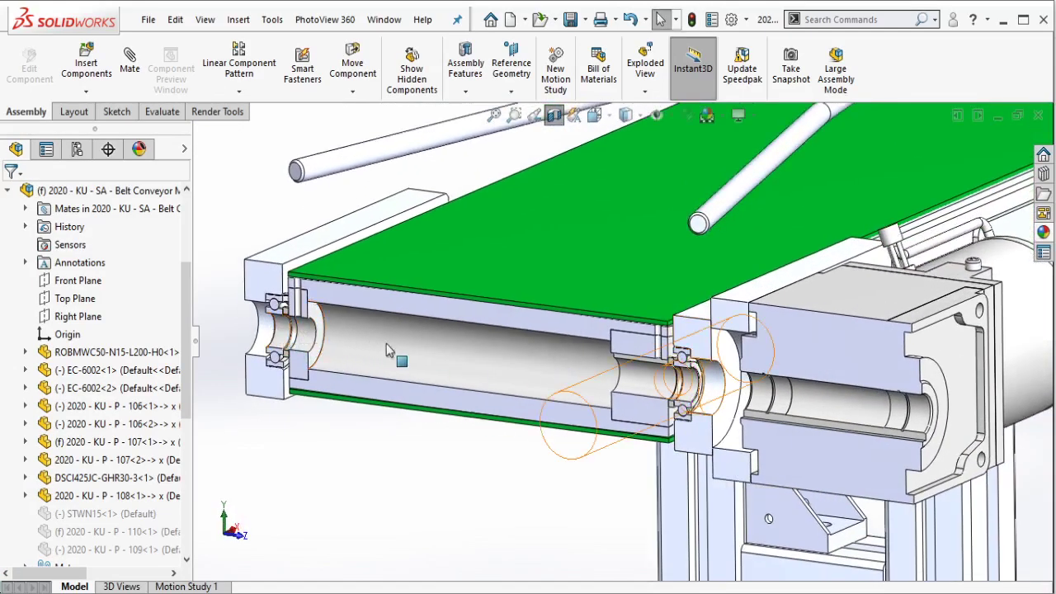
left_click_drag(718, 326, 813, 351)
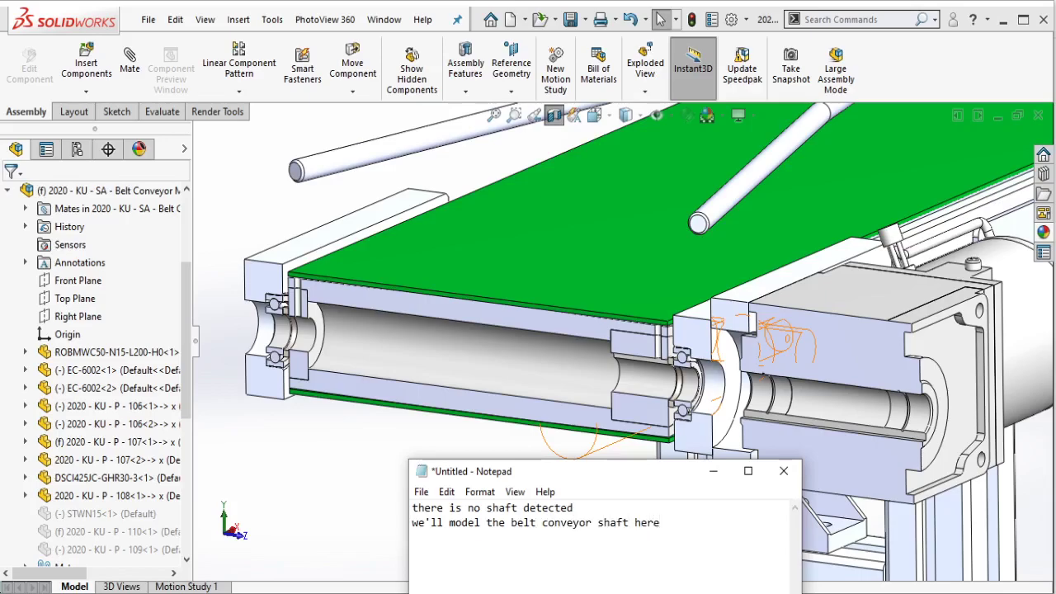
Clear the notes text and collapse all items in the design tree.
key("ctrl+a")
key("Delete")
left_click(302, 468)
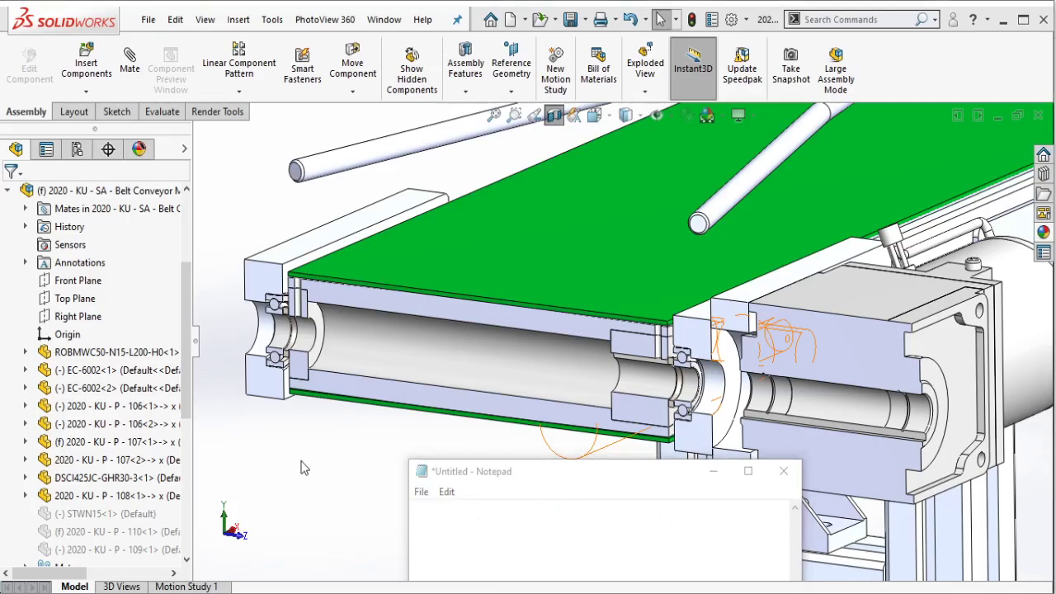
right_click(159, 285)
left_click(174, 292)
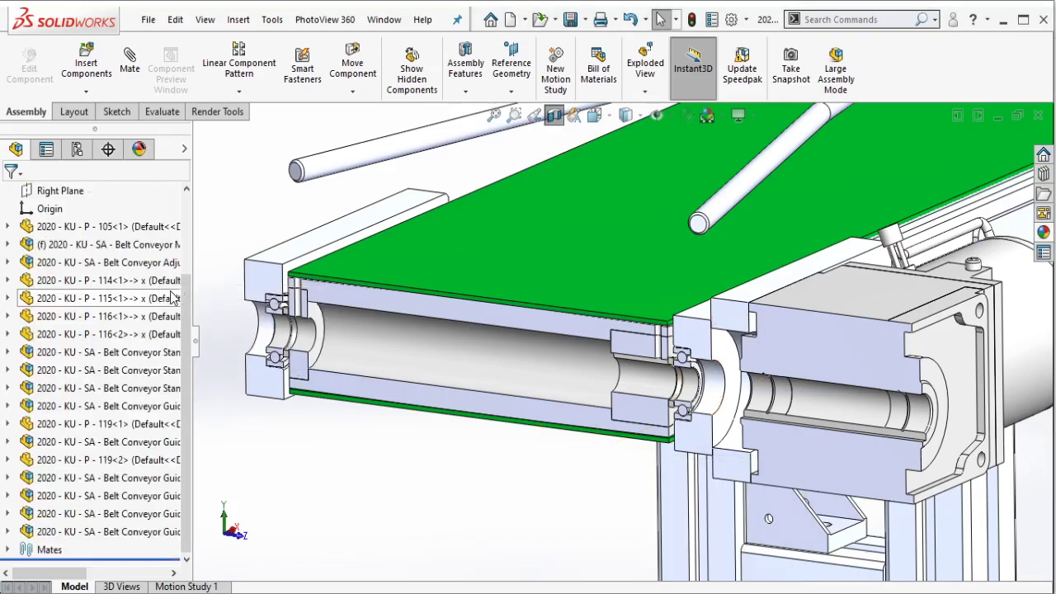
Insert a new blank part, Part10, into the assembly and select it for in-place editing.
left_click(86, 91)
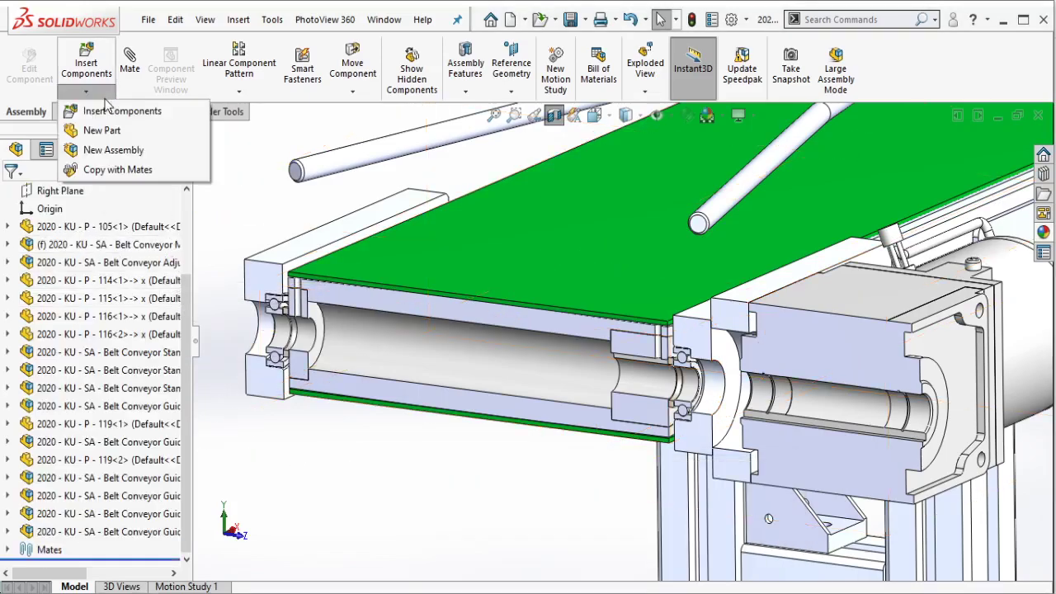
left_click(101, 132)
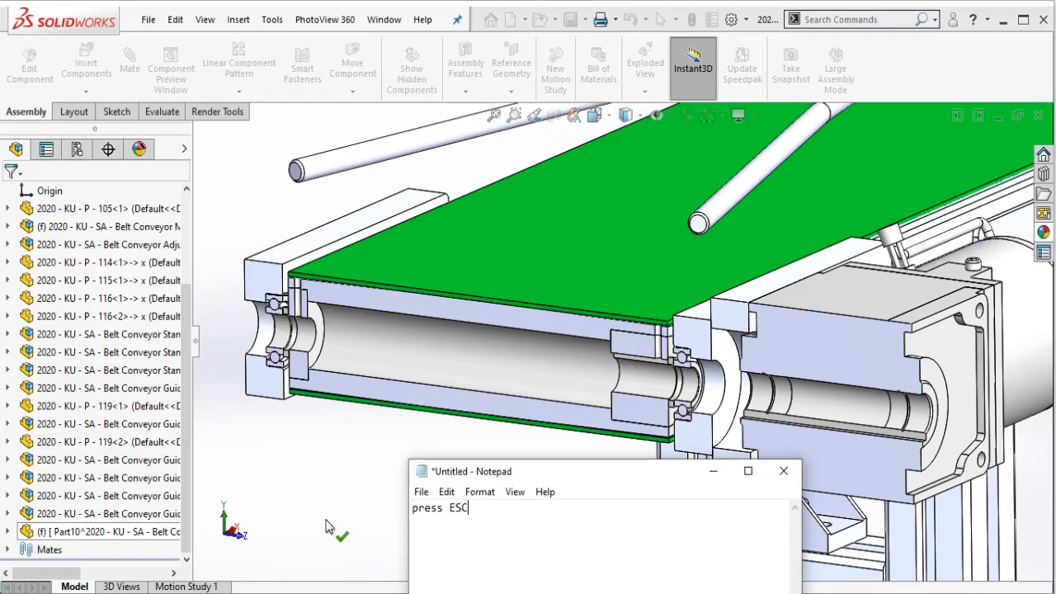
key("Escape")
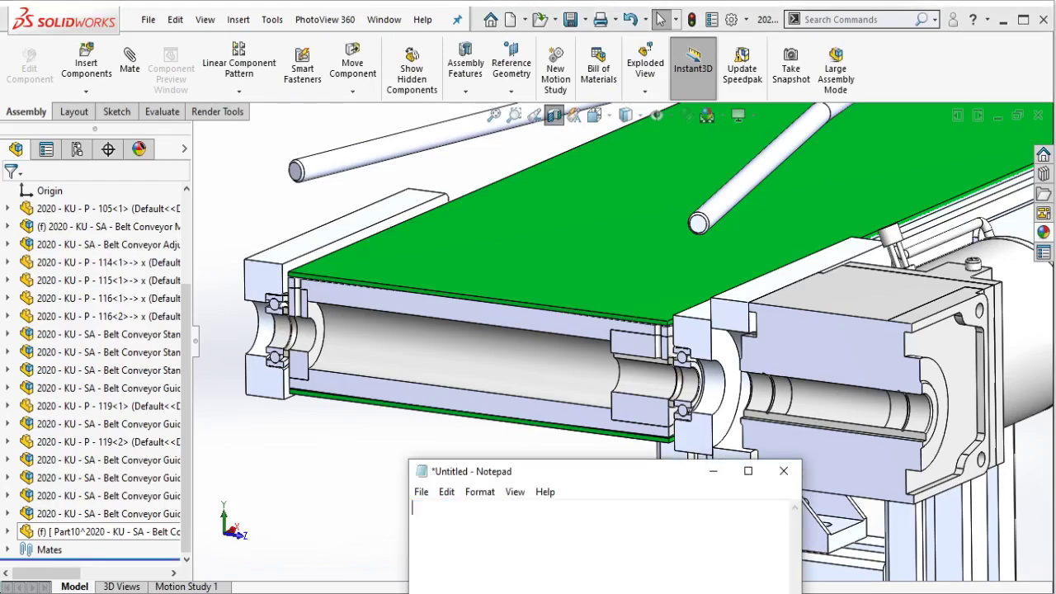
left_click(163, 532)
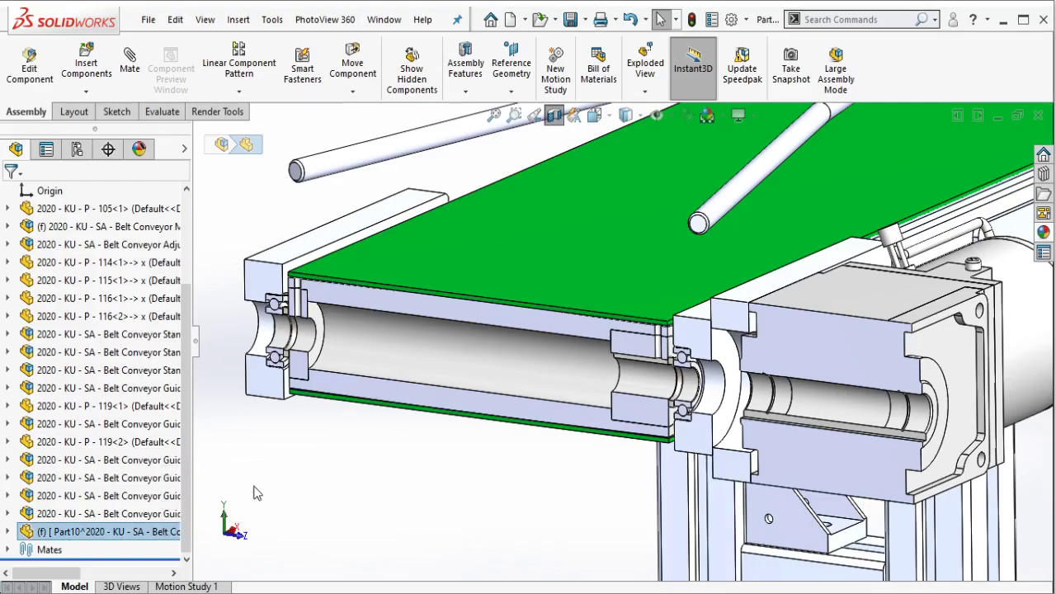
Sketch on the left bearing's inner-ring face and convert its circular edge into a circle.
middle_click_drag(482, 334, 547, 322)
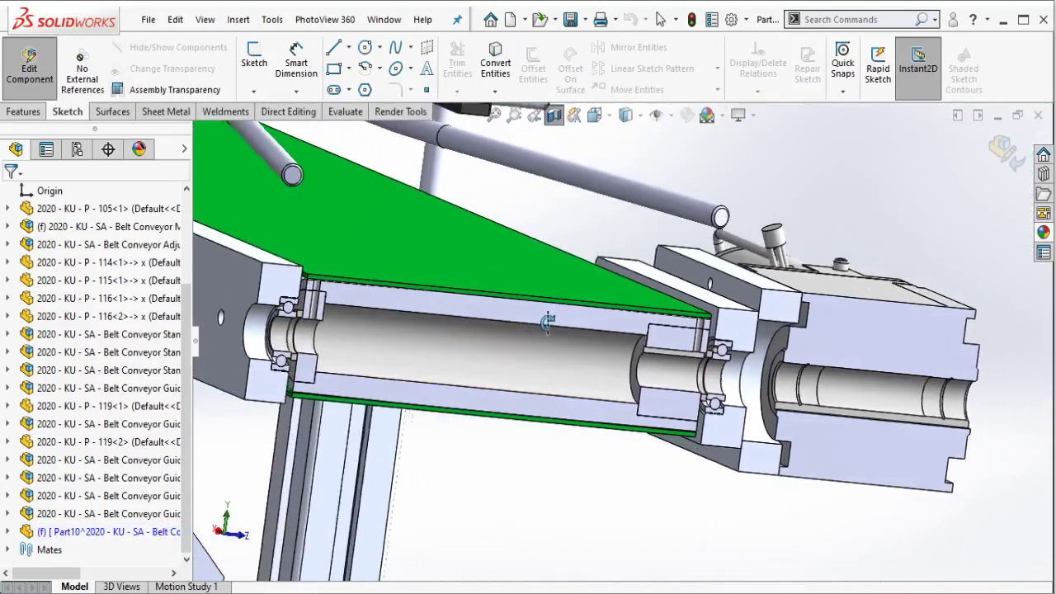
scroll(363, 297, "down", 2)
scroll(367, 289, "down", 3)
scroll(375, 280, "down", 3)
scroll(347, 279, "down", 1)
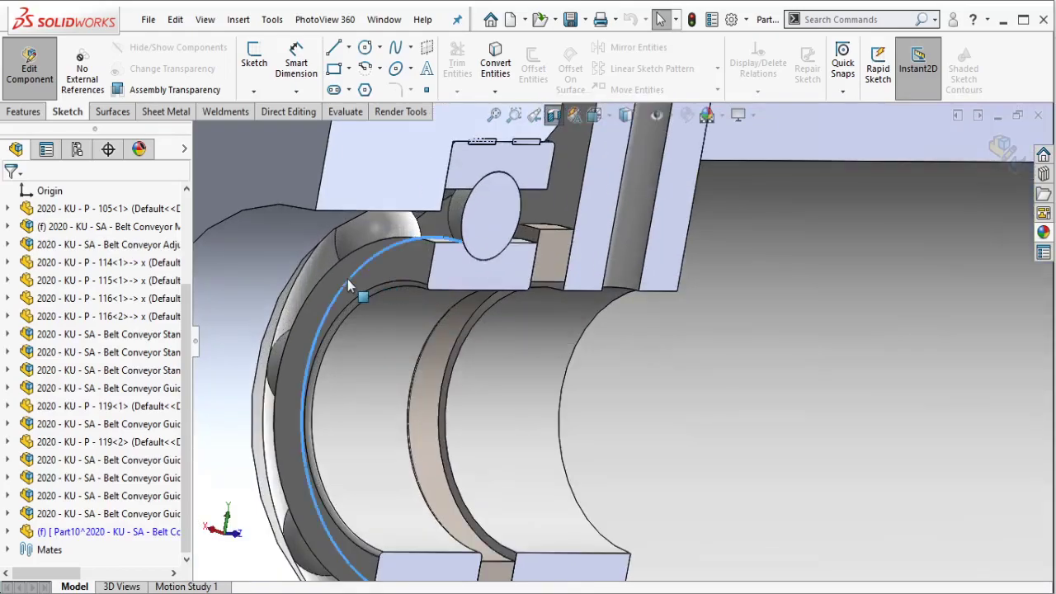
left_click(347, 279)
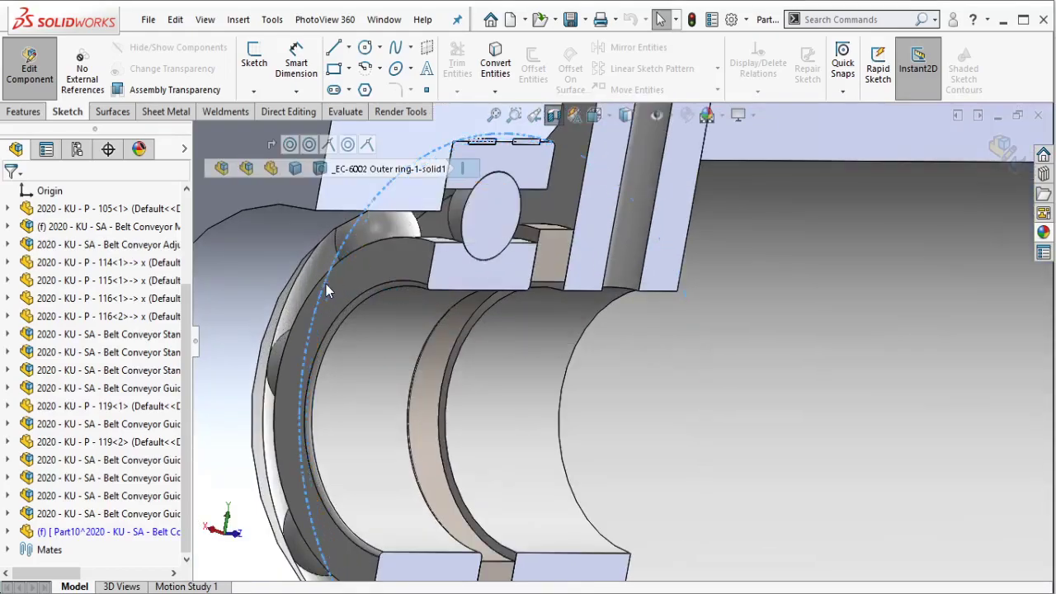
left_click(352, 285)
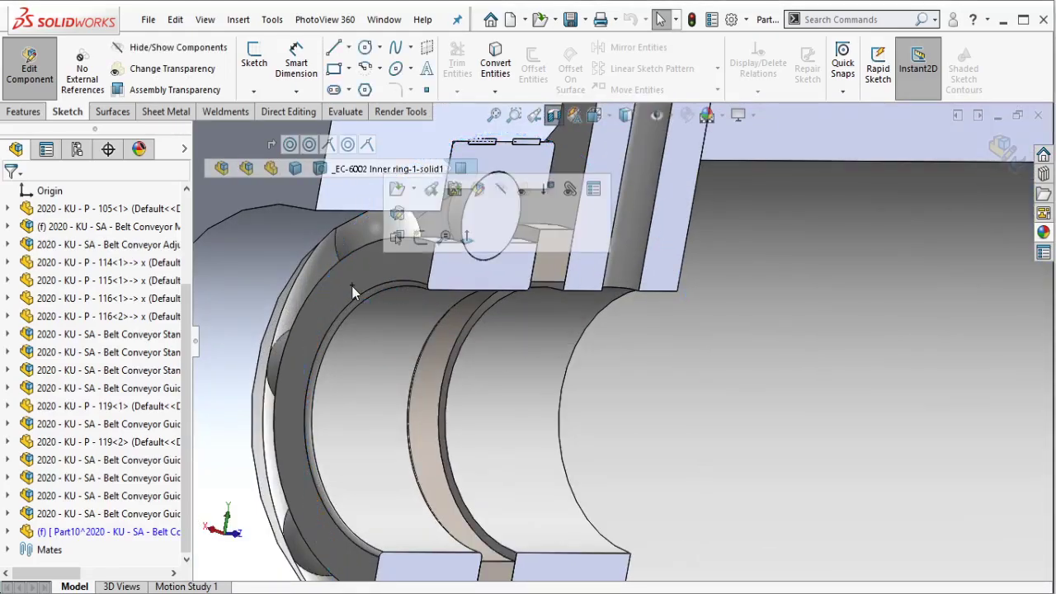
left_click(420, 237)
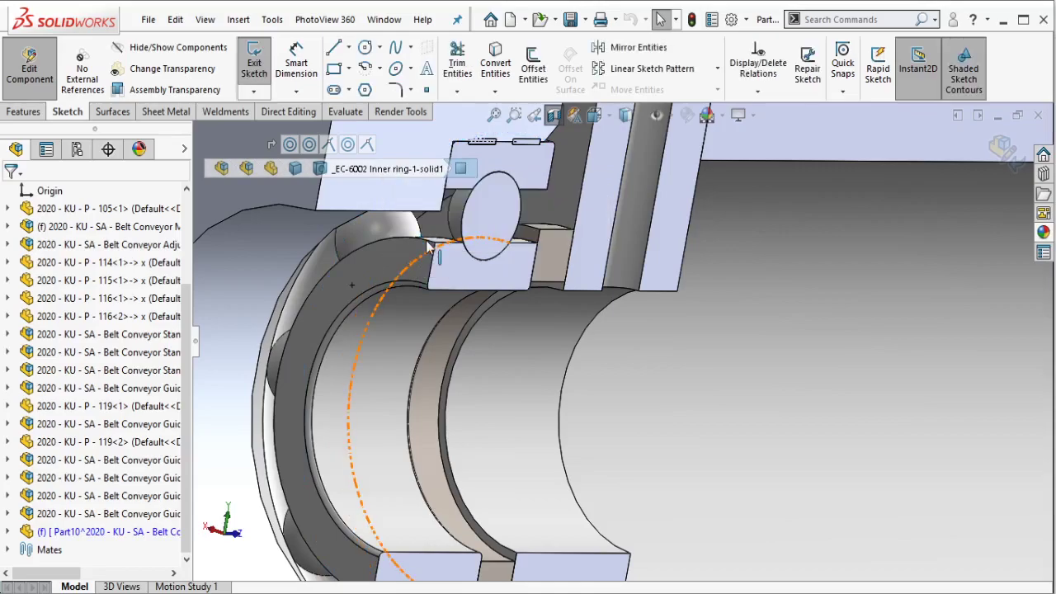
left_click(360, 306)
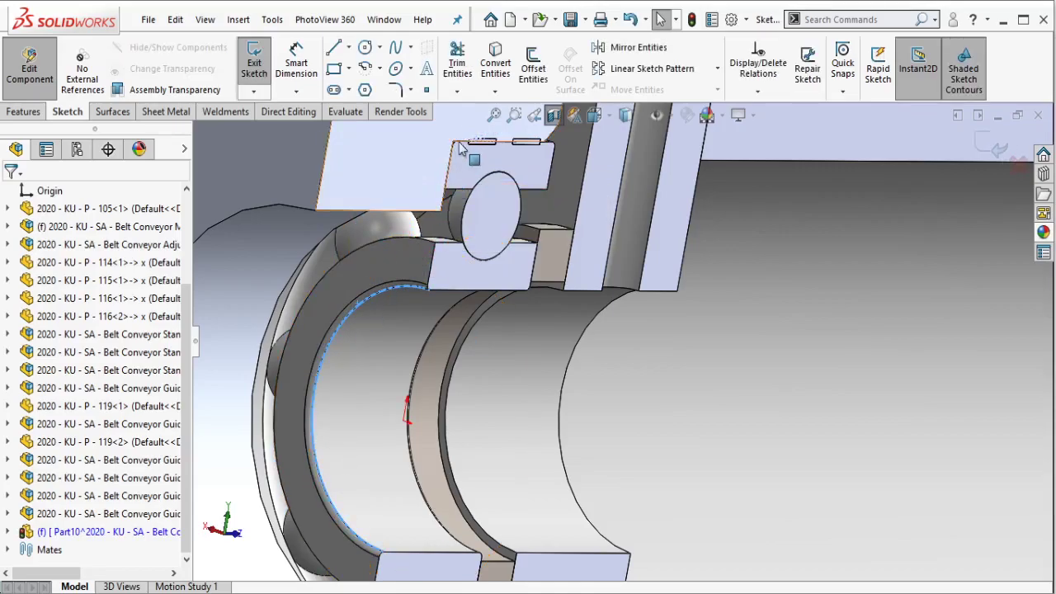
left_click(495, 62)
Start an Extruded Boss/Base of the circle and list its end conditions.
left_click(37, 113)
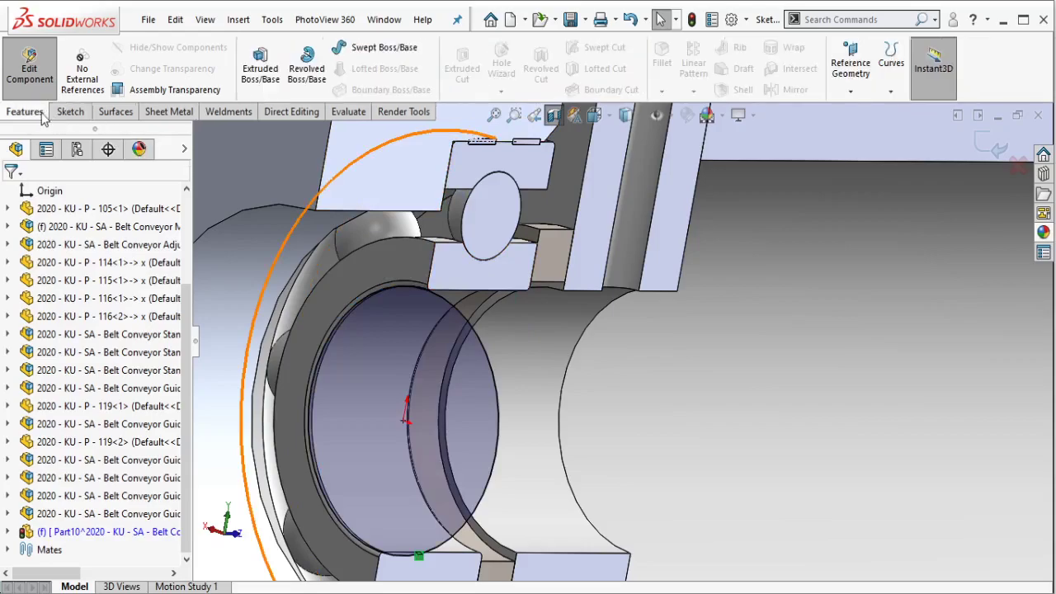
left_click(260, 66)
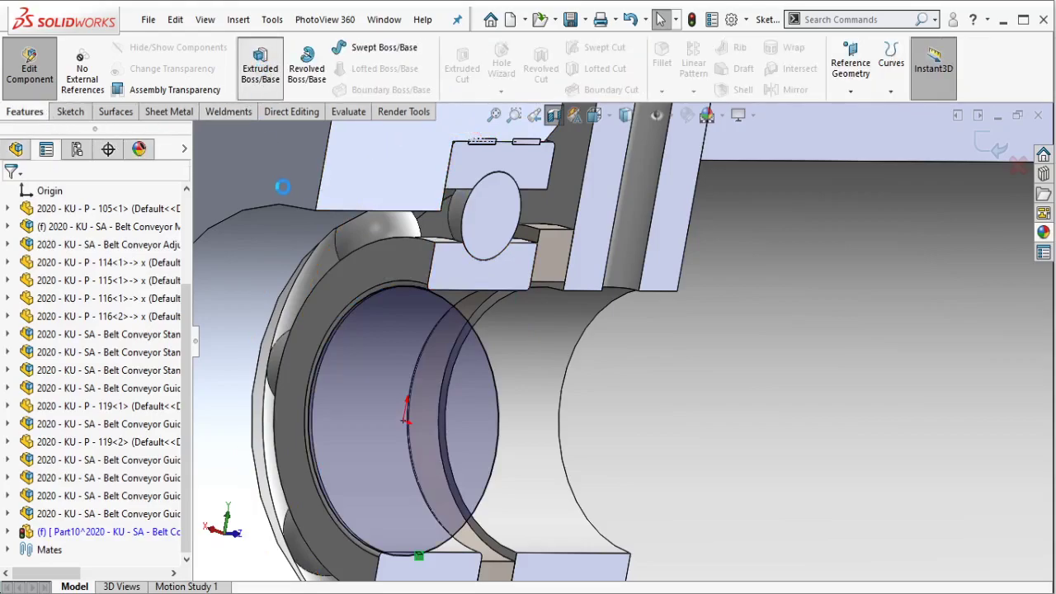
left_click(153, 294)
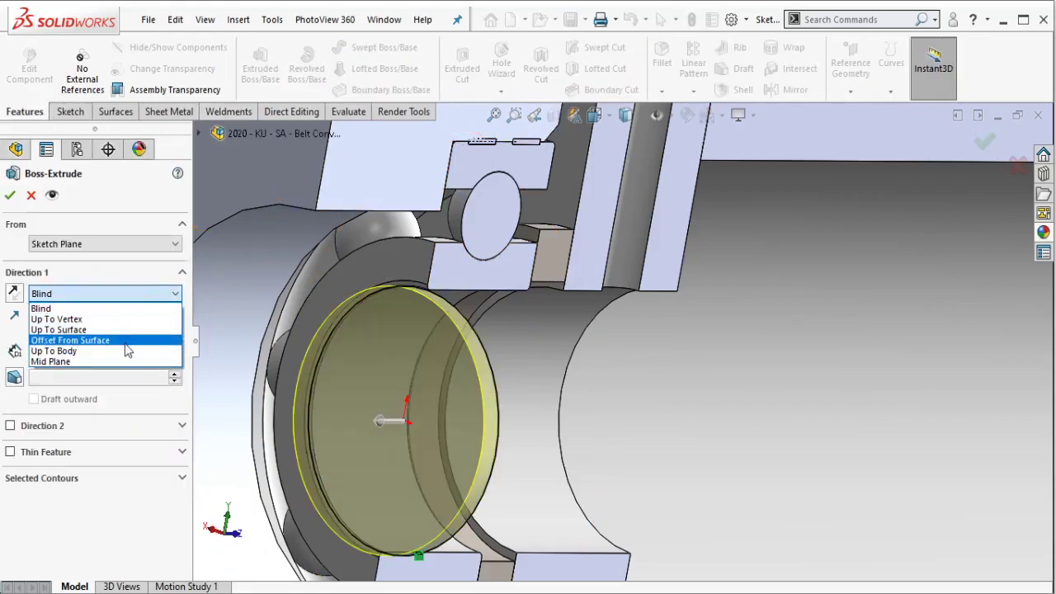
Extrude the circle Up To Surface, ending at the motor-end face, to form the shaft.
left_click(58, 329)
scroll(797, 325, "up", 5)
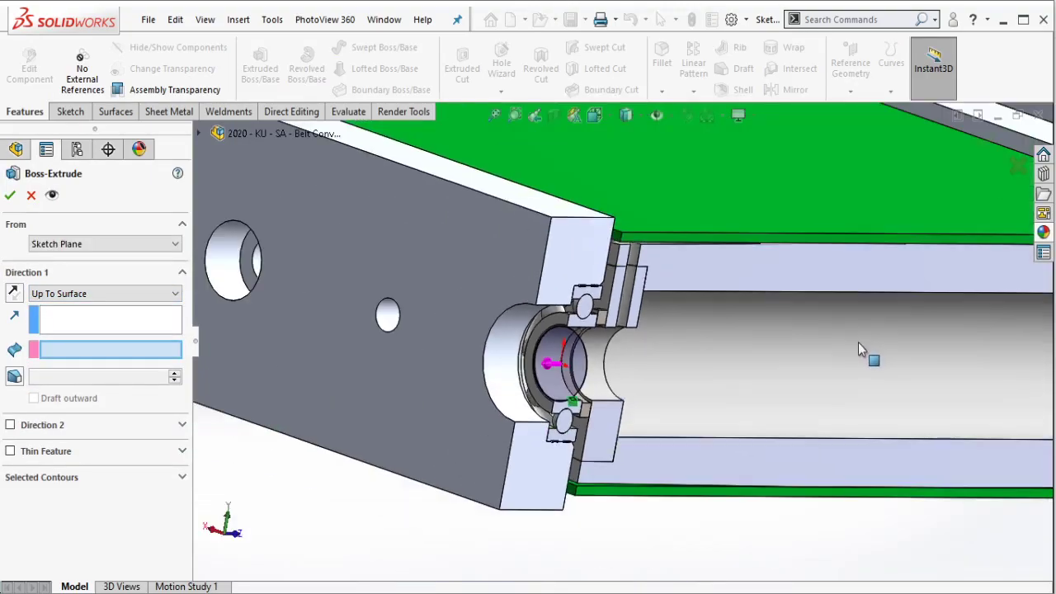
scroll(798, 338, "down", 5)
middle_click_drag(578, 331, 442, 322)
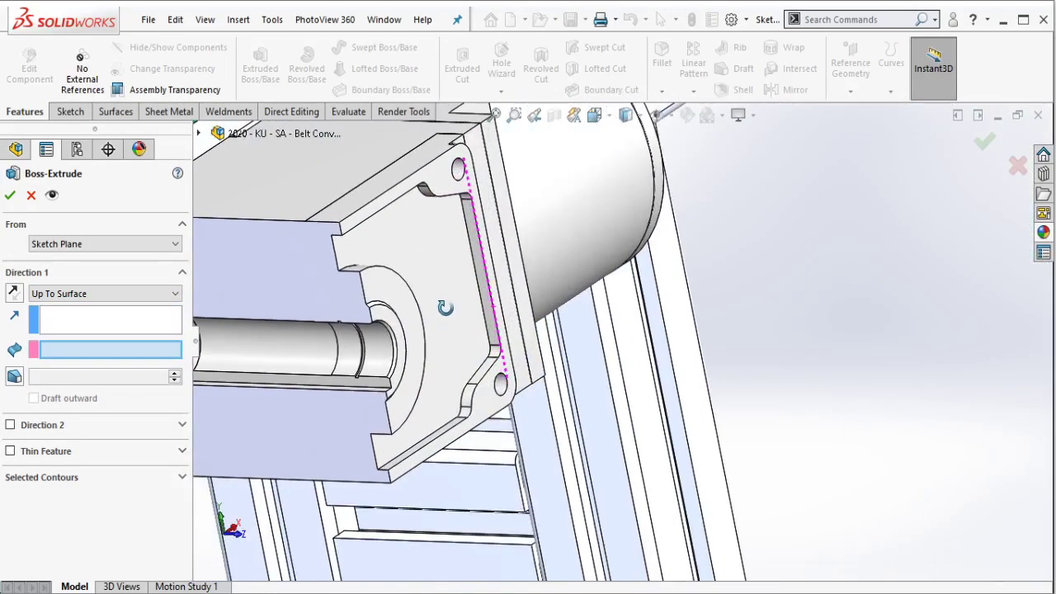
scroll(440, 321, "down", 3)
left_click(504, 328)
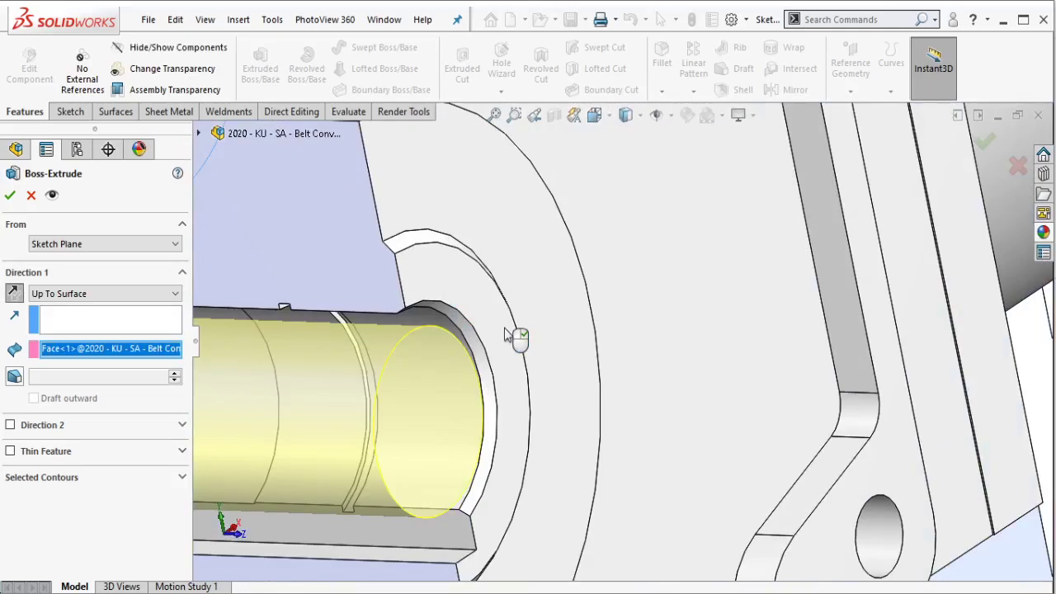
scroll(505, 327, "up", 2)
scroll(504, 328, "up", 2)
scroll(571, 254, "up", 2)
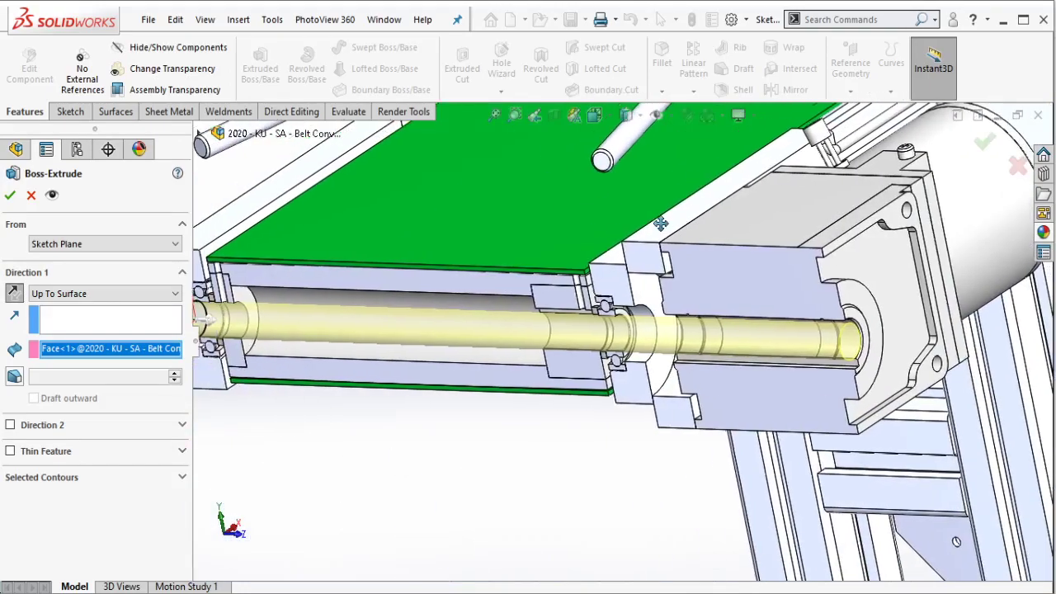
left_click(9, 195)
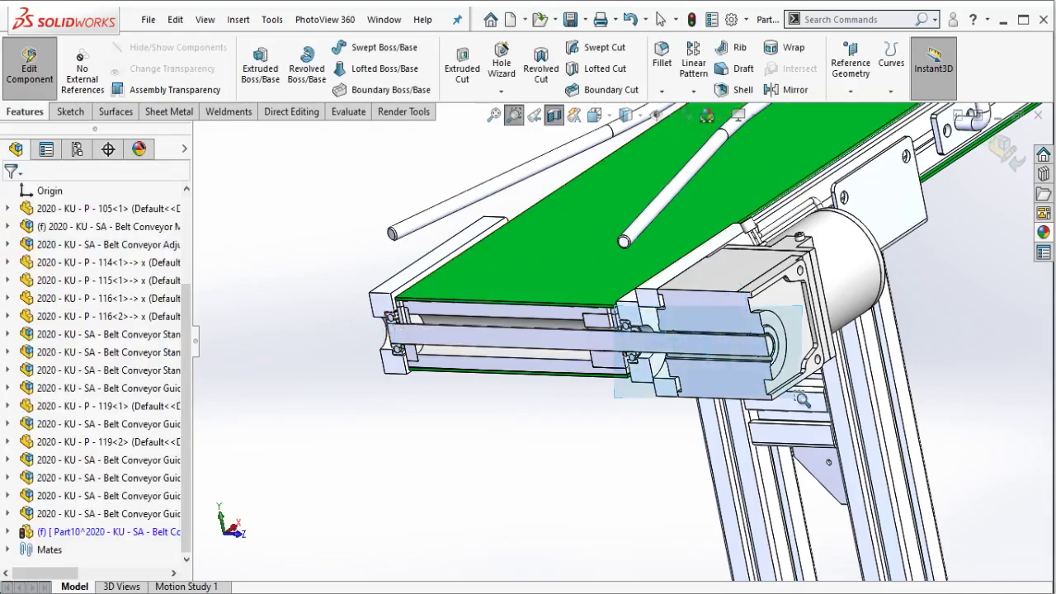
Clear all text from Notepad and minimize it.
scroll(615, 330, "down", 5)
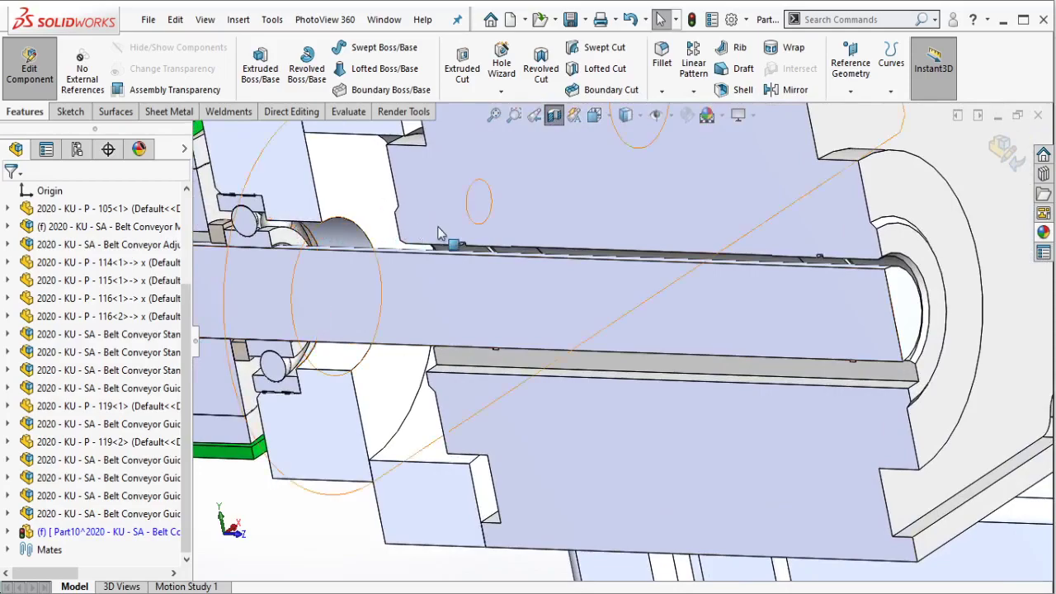
key("alt+Tab")
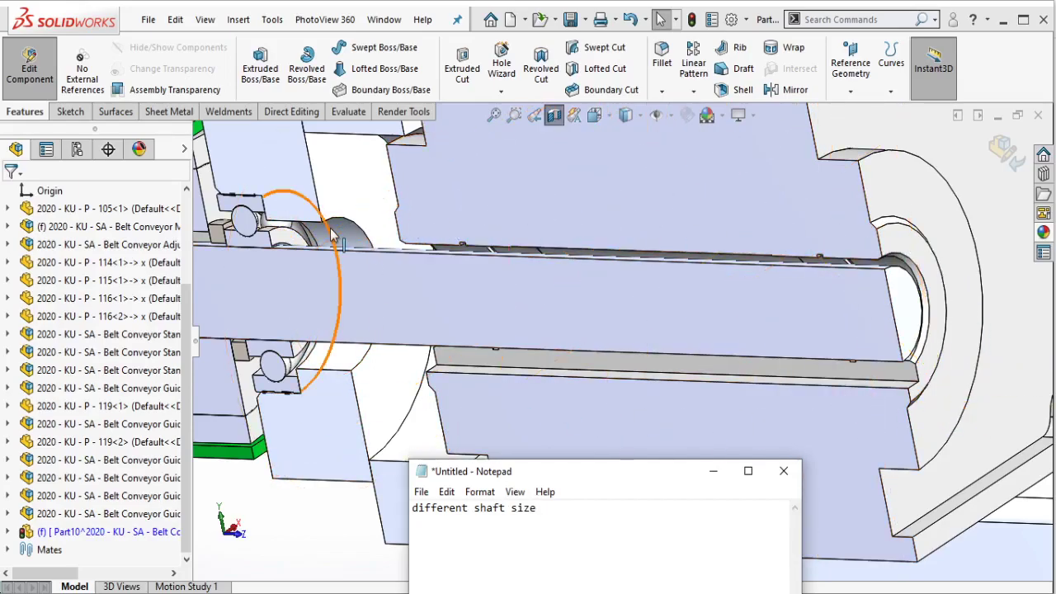
key("ctrl+a")
key("BackSpace")
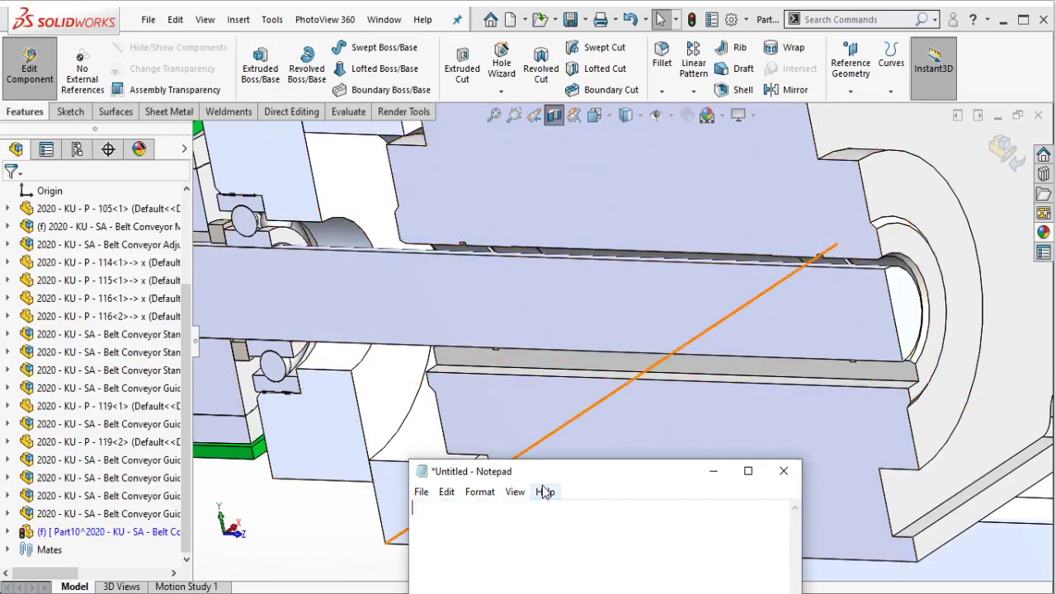
left_click(715, 472)
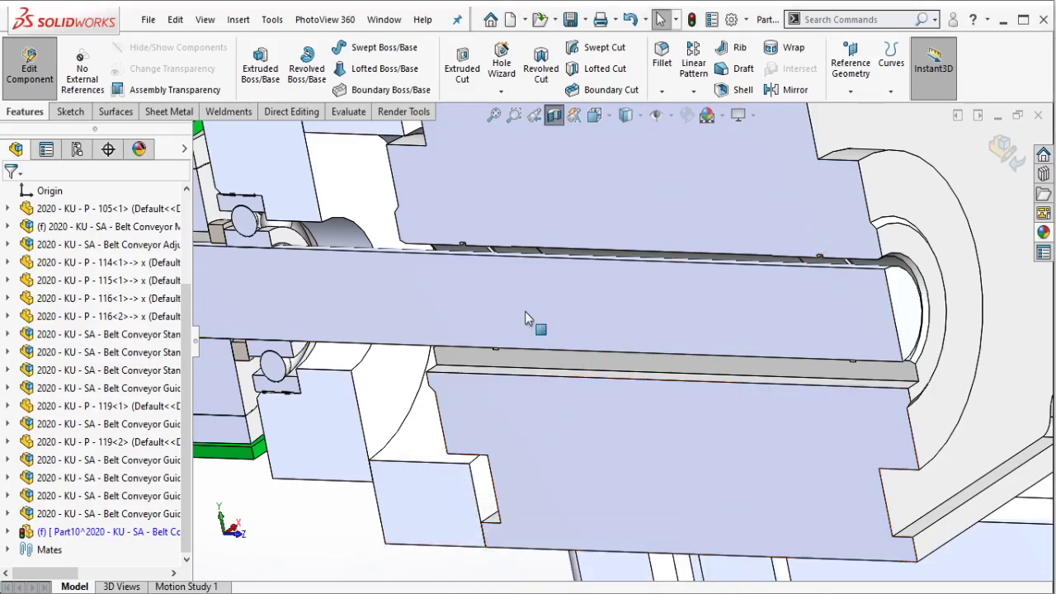
Start a new sketch on the EC-6002 bearing's inner-ring face beside the shaft.
middle_click_drag(394, 274, 311, 266)
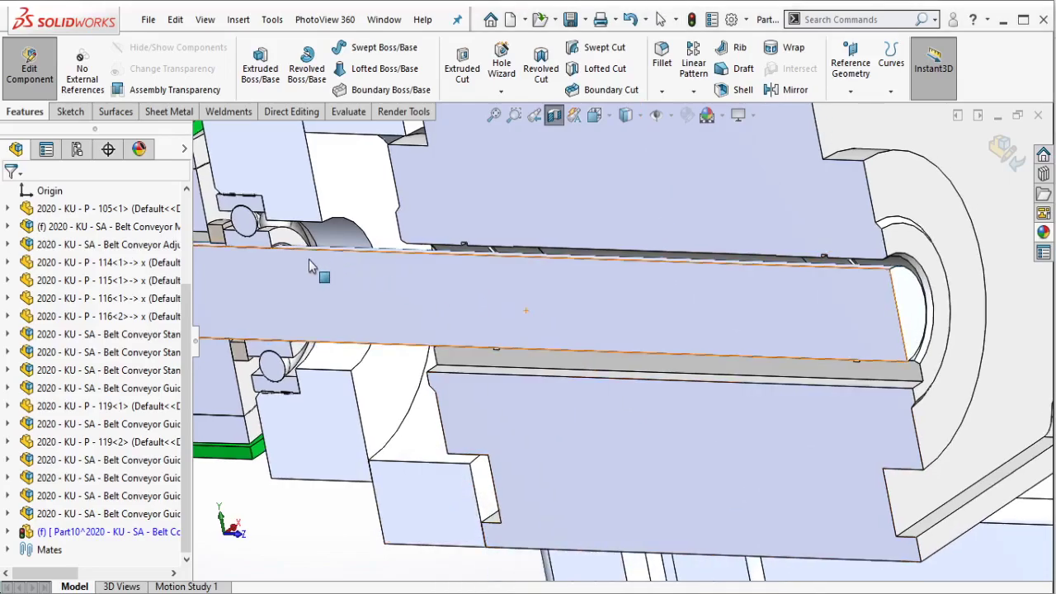
scroll(311, 266, "down", 3)
scroll(347, 260, "down", 2)
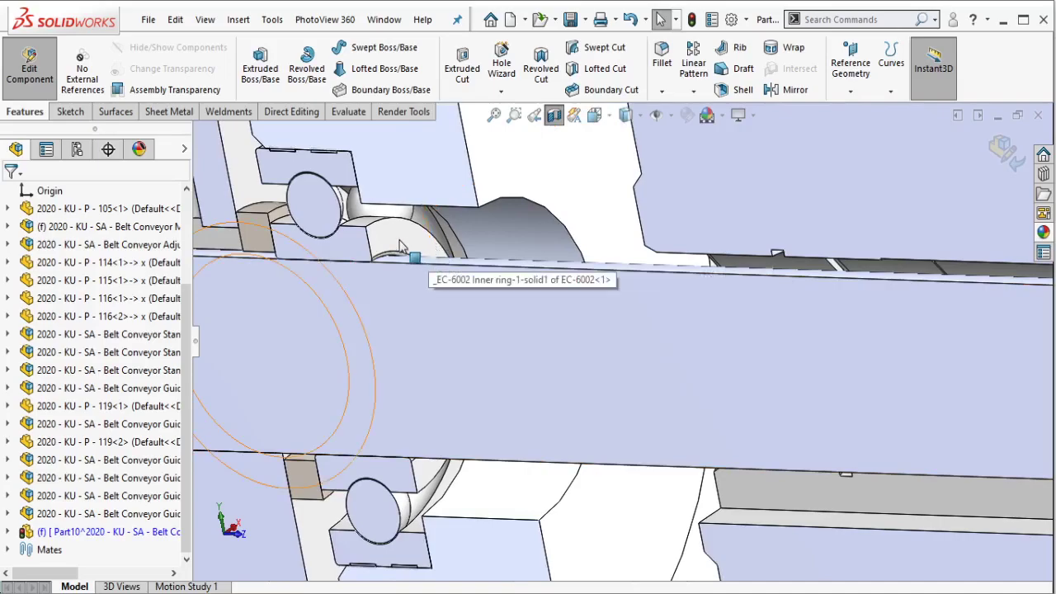
left_click(427, 242)
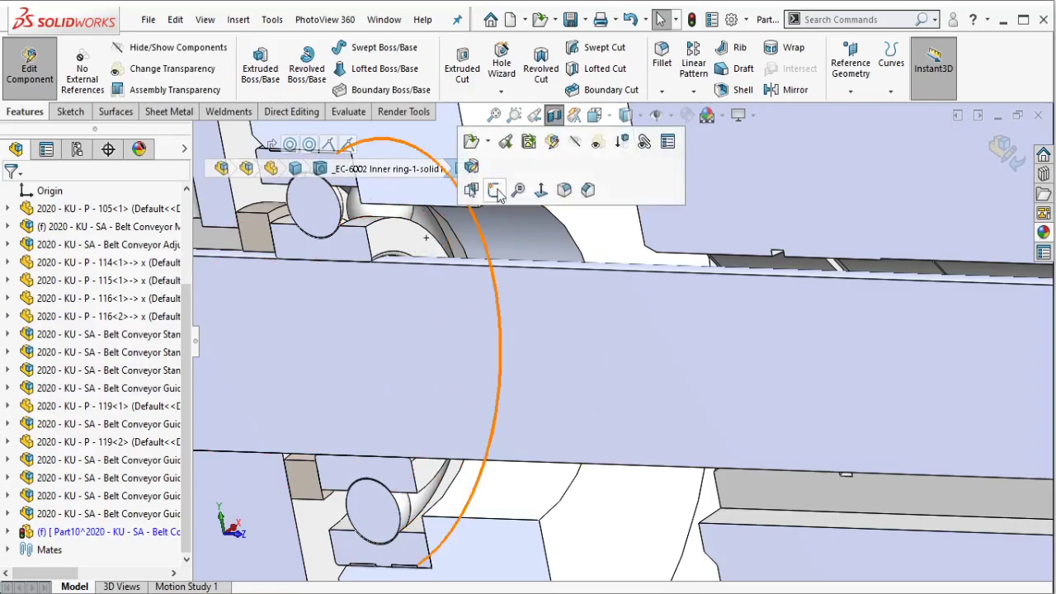
left_click(495, 191)
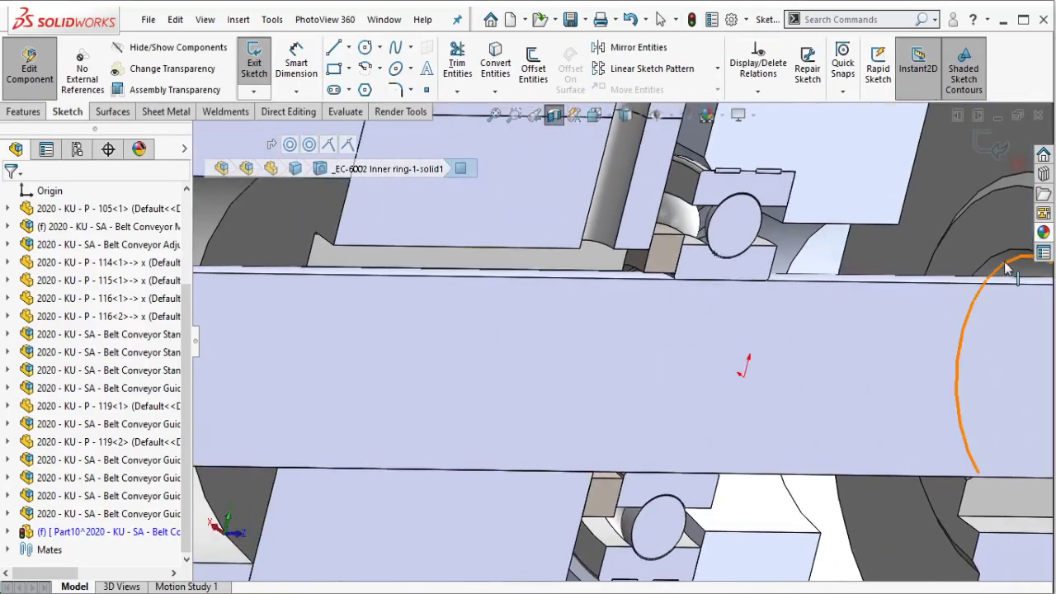
Convert the bearing bore's circular edge into a sketch arc.
left_click(949, 346)
left_click(495, 66)
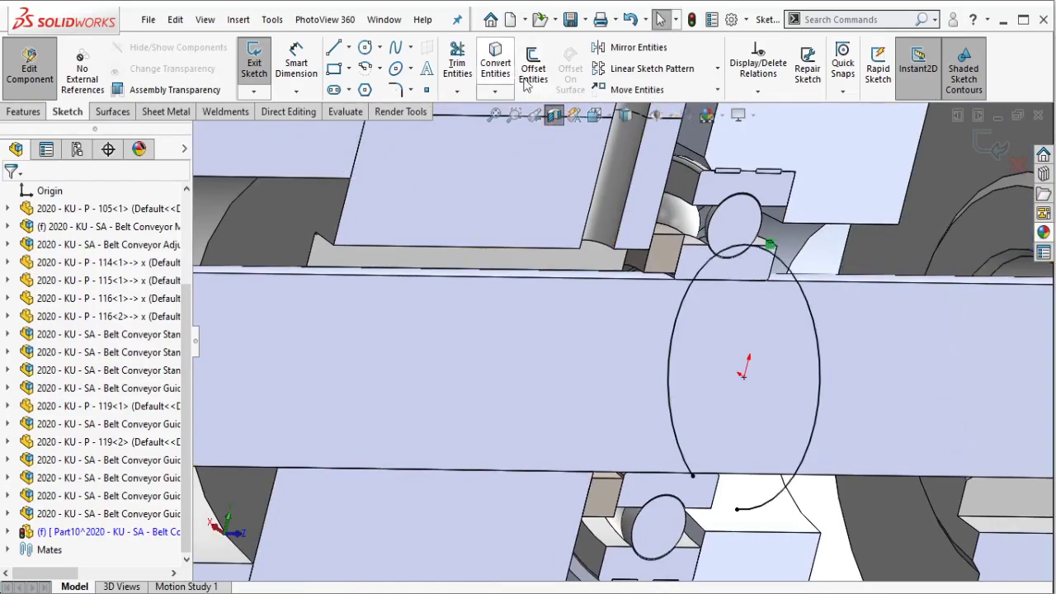
left_click(790, 272)
left_click(790, 272)
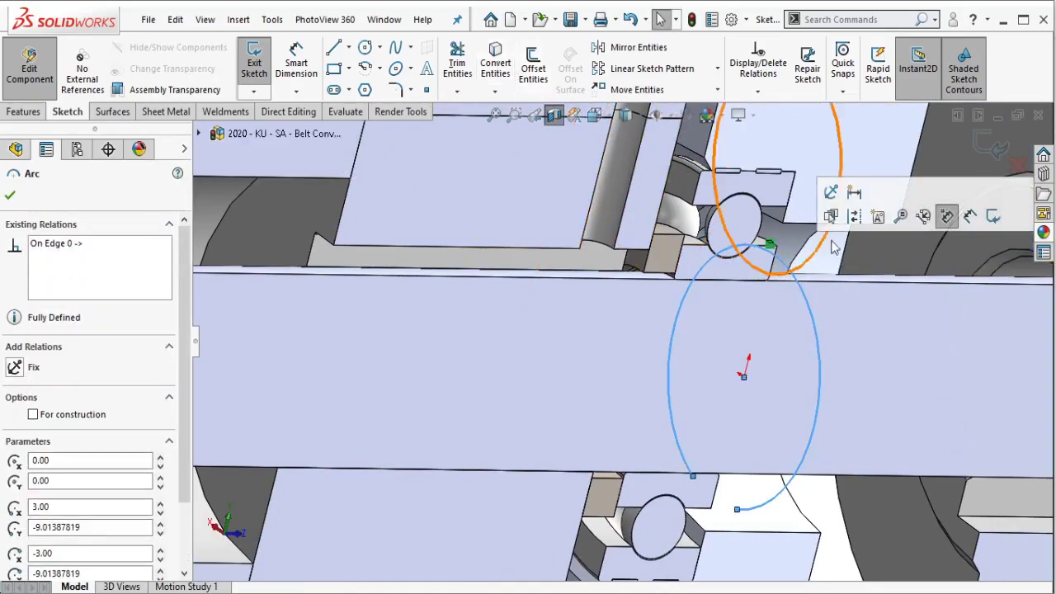
key("Escape")
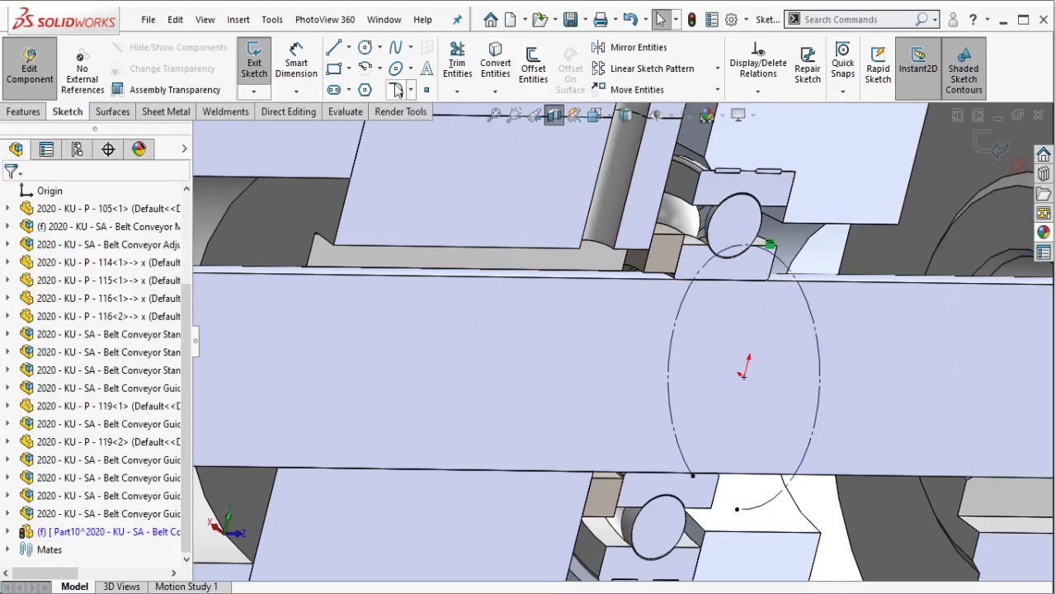
Draw a circle from the origin to the bore's bottom point and exit the sketch.
left_click(365, 47)
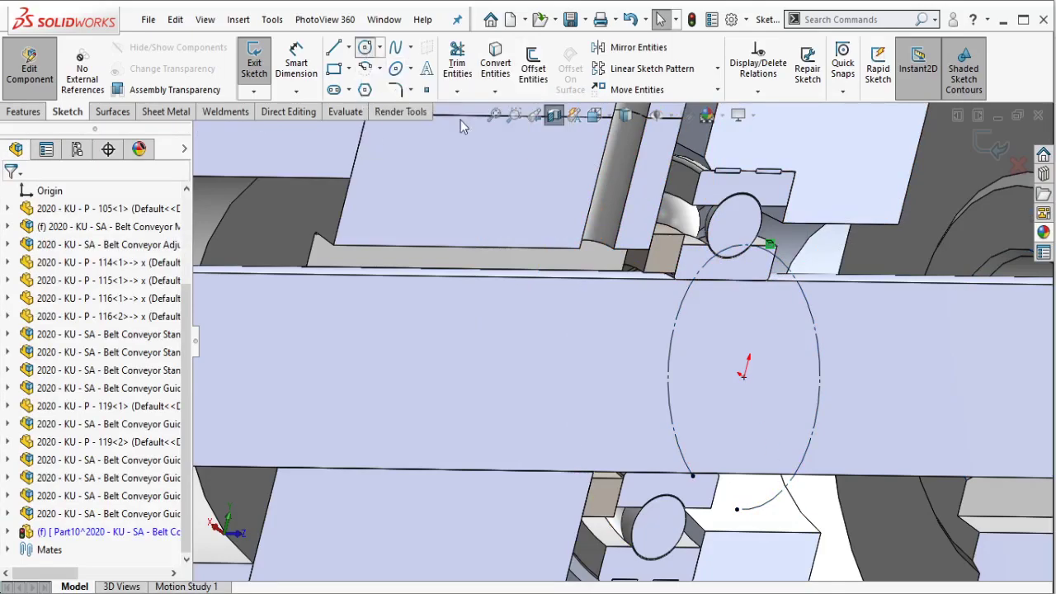
left_click(743, 377)
left_click(737, 509)
key("Escape")
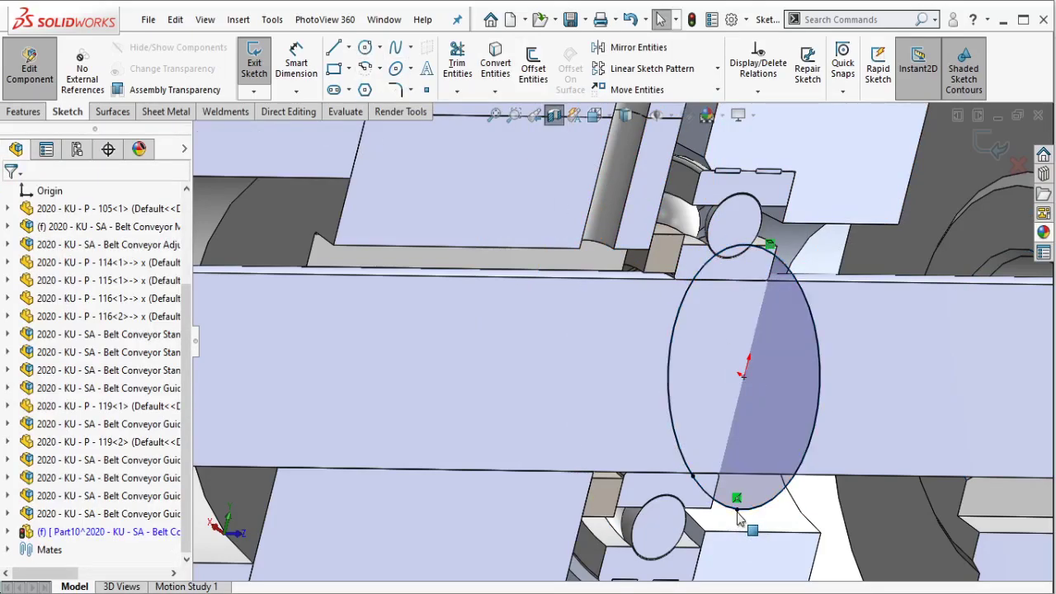
key("ctrl+b")
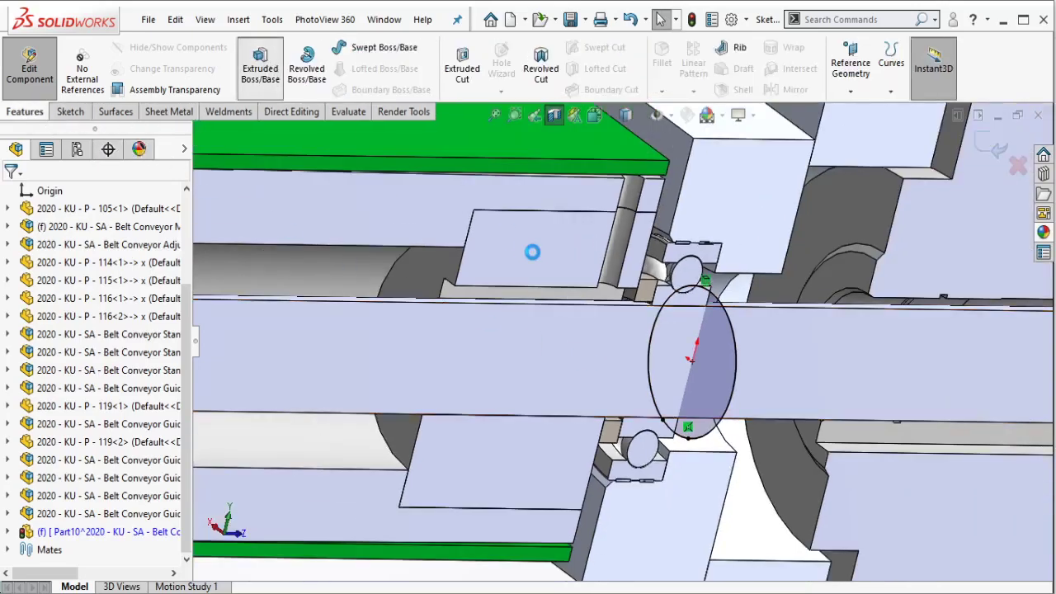
Extrude the new circle Up To Surface, ending at the hub face inside the far housing.
left_click(161, 294)
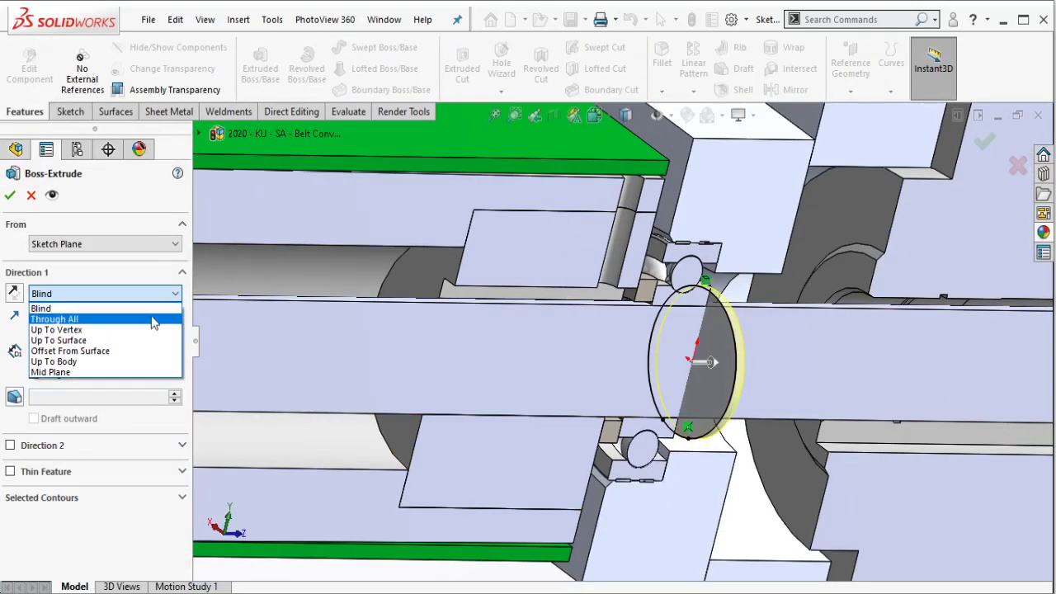
left_click(144, 340)
middle_click_drag(825, 363, 413, 363, "ctrl")
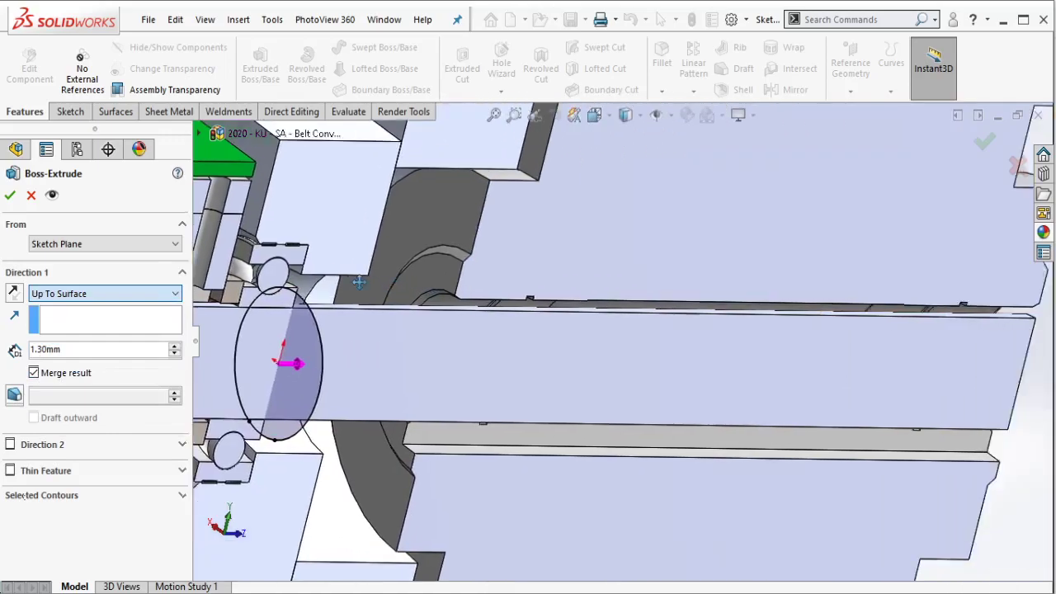
scroll(706, 272, "down", 5)
scroll(676, 269, "up", 3)
scroll(632, 285, "up", 3)
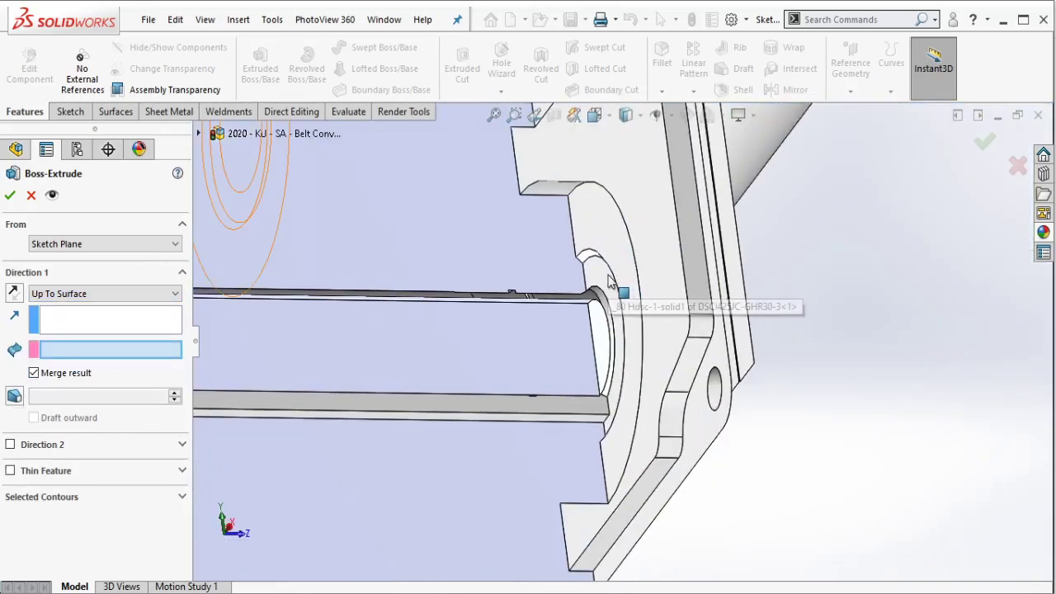
left_click(617, 285)
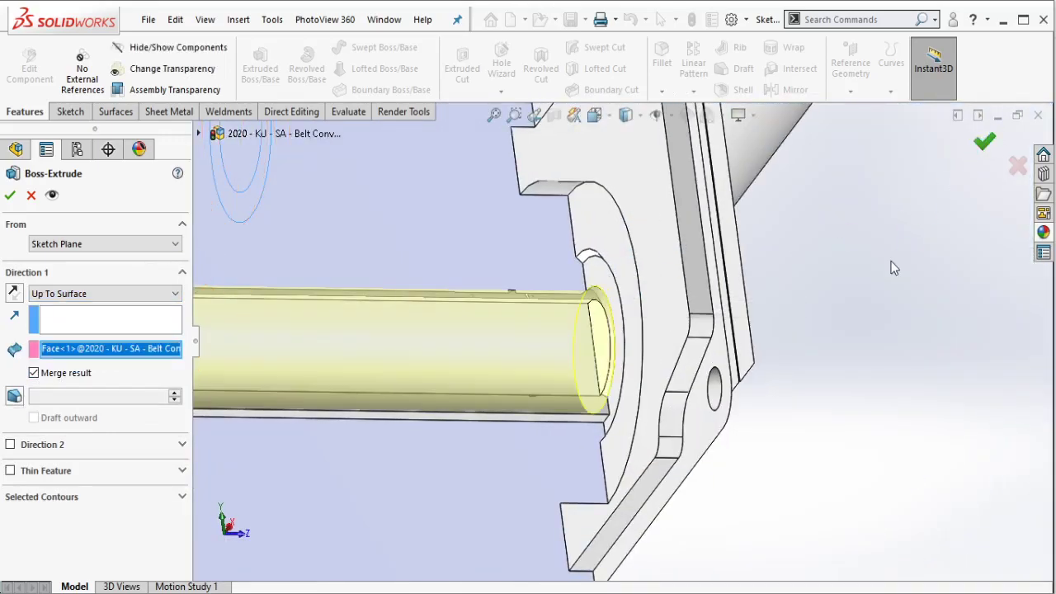
key("Return")
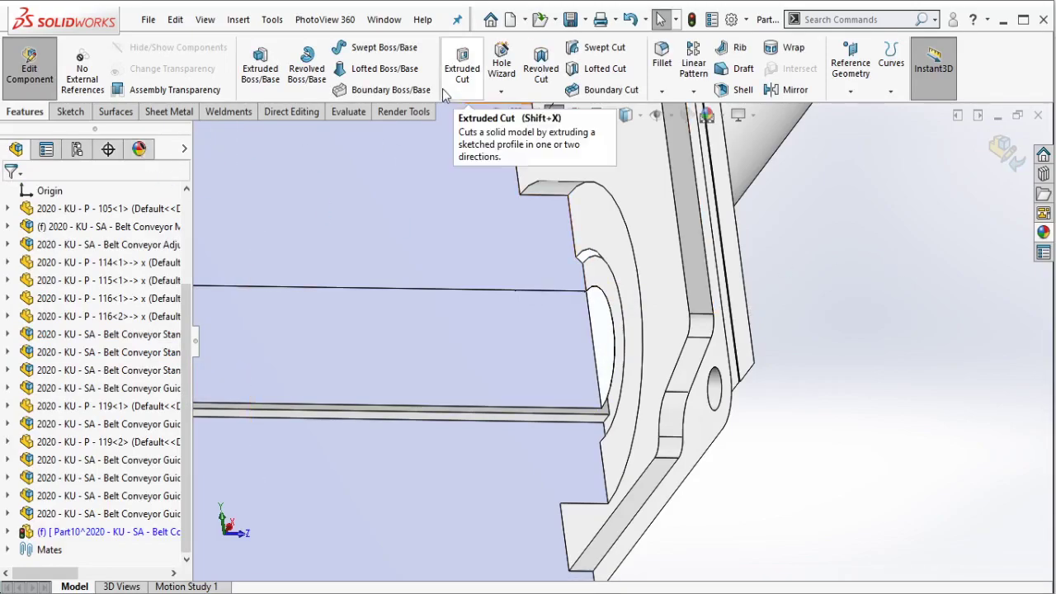
Toggle the Direct Editing tab set off and back on, then show the Direct Editing tools.
left_click(271, 112)
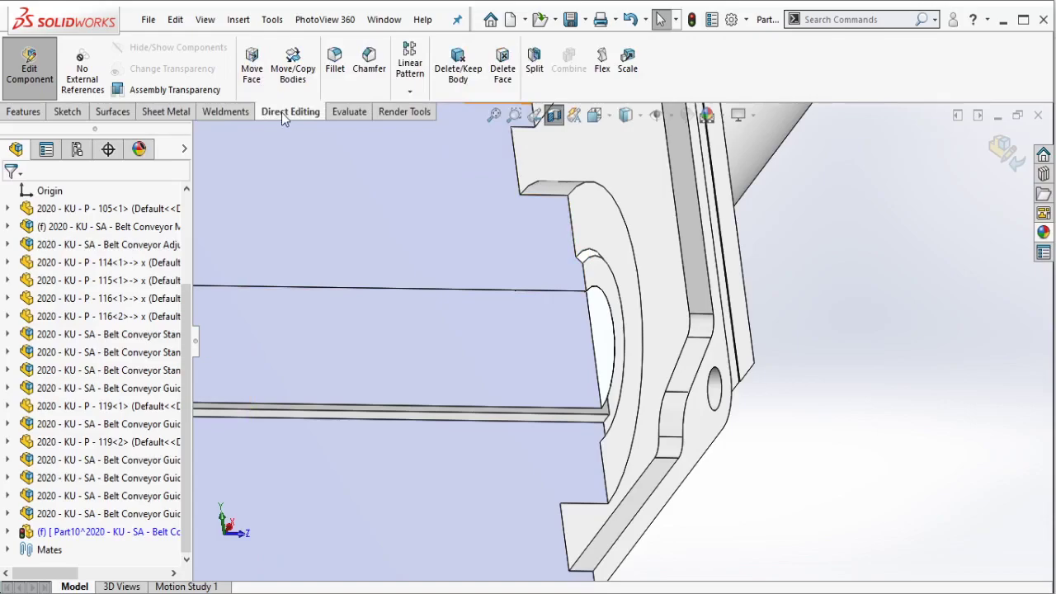
right_click(281, 112)
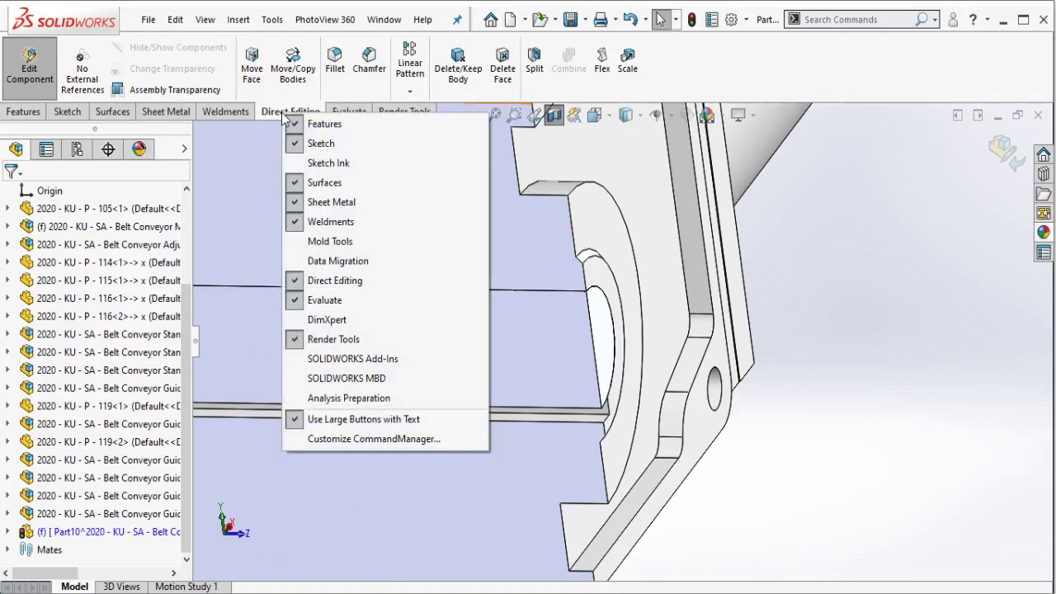
left_click(334, 281)
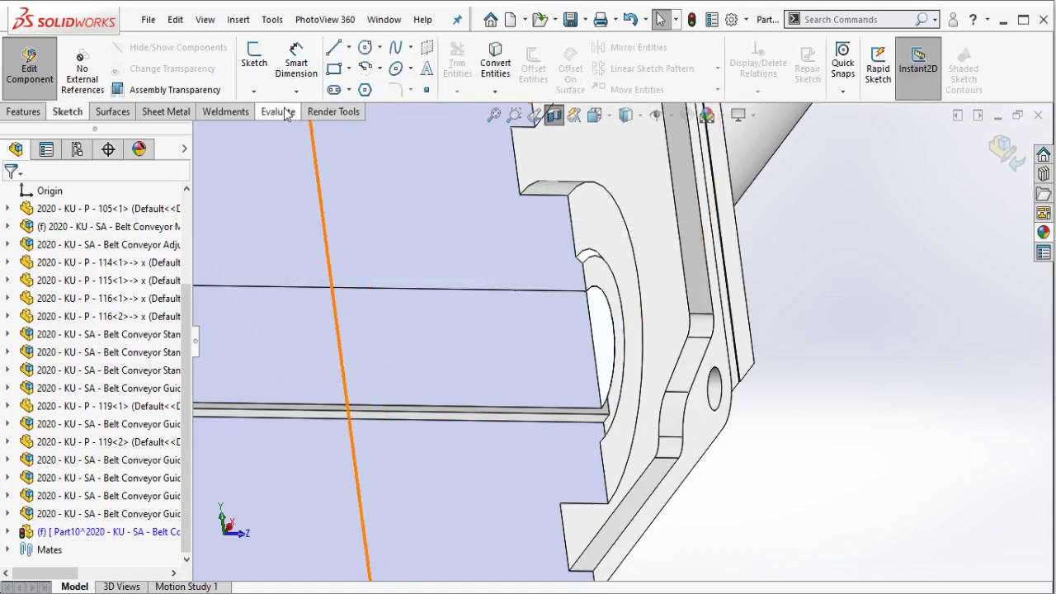
right_click(287, 112)
left_click(341, 281)
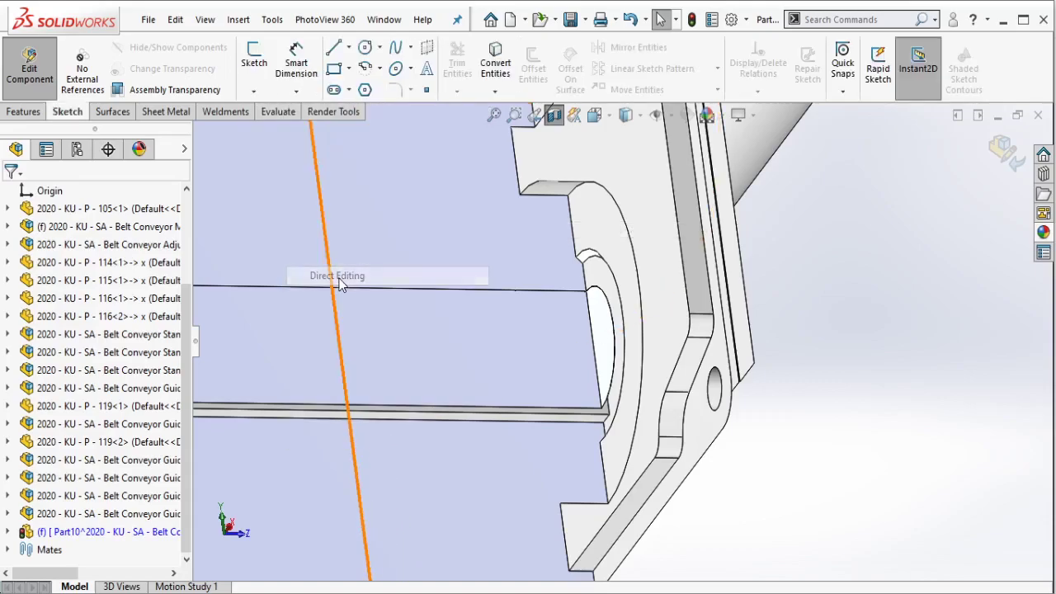
left_click(292, 116)
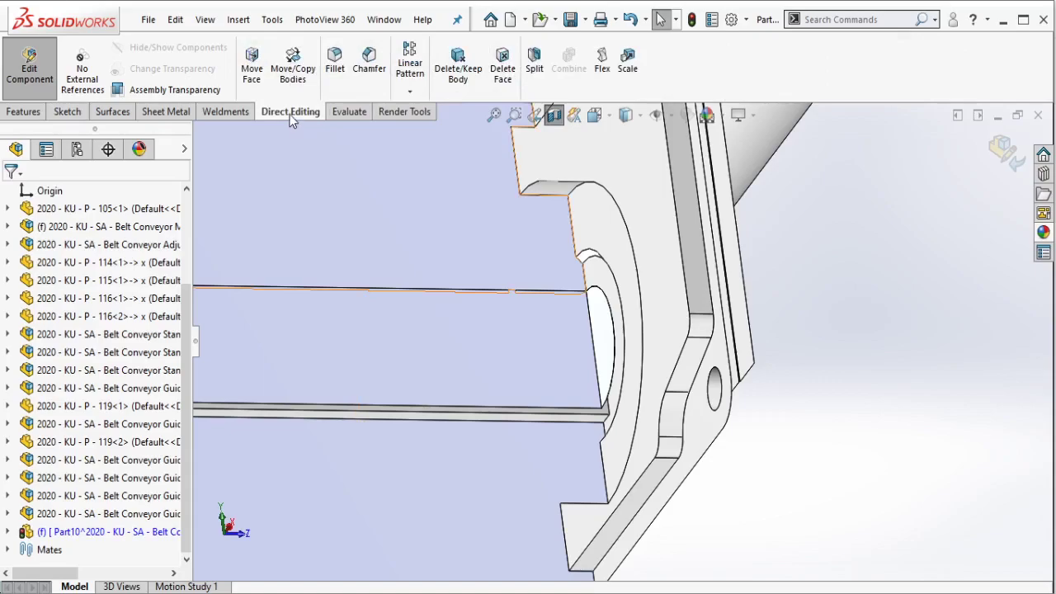
right_click(290, 120)
left_click(344, 282)
right_click(279, 113)
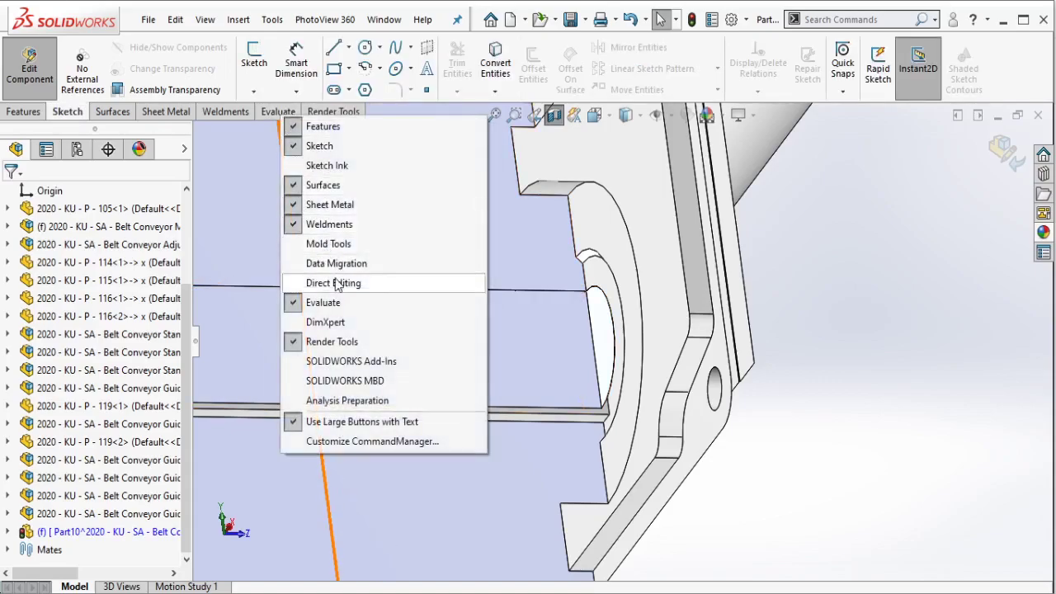
left_click(338, 283)
left_click(298, 120)
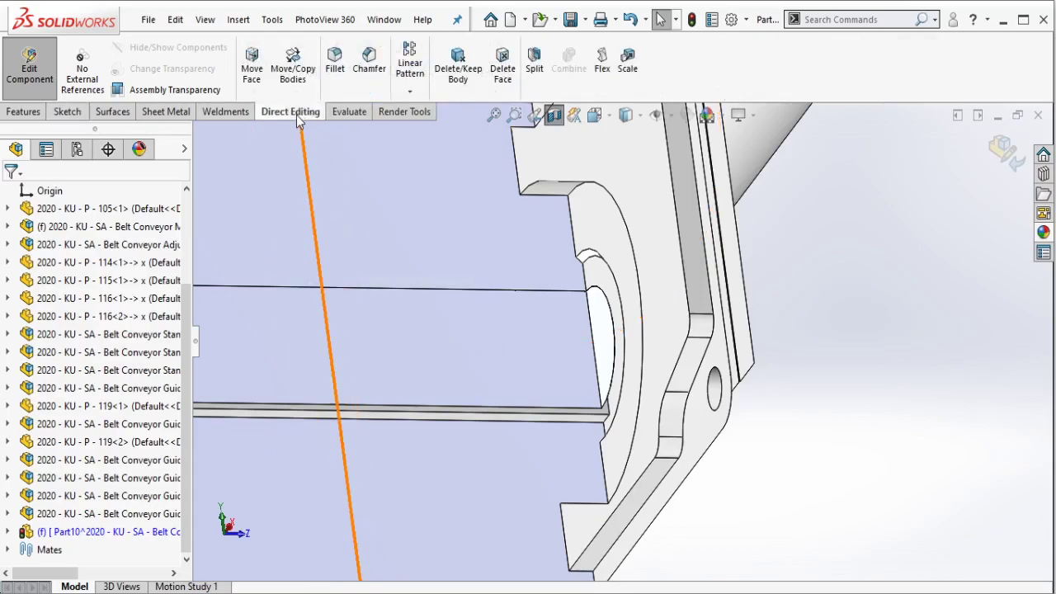
Offset both shaft end faces by 10 mm with Move Face, replacing a wrongly picked face.
left_click(250, 75)
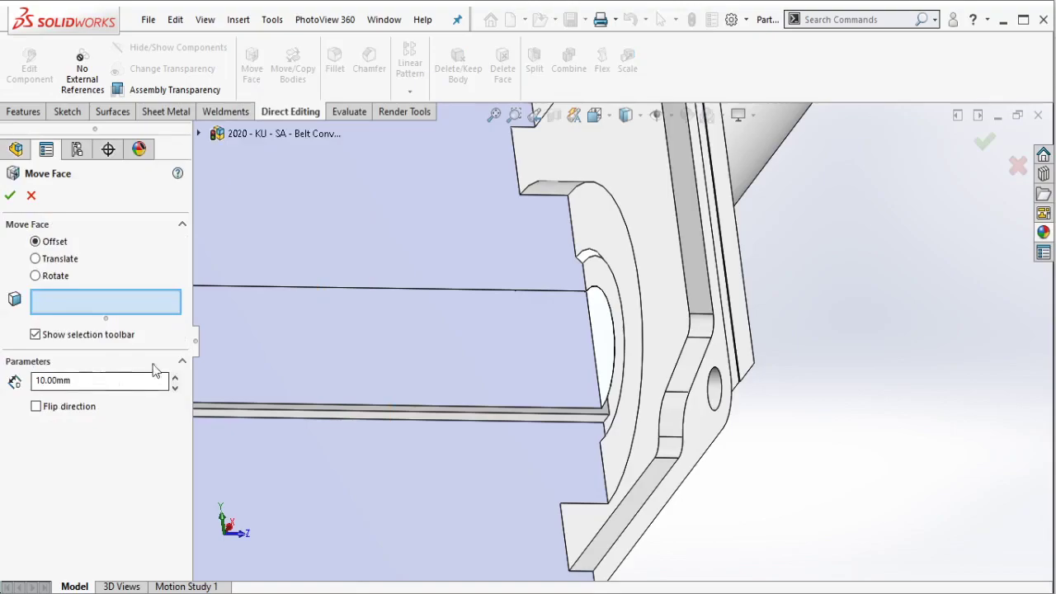
left_click(603, 330)
scroll(607, 334, "up", 5)
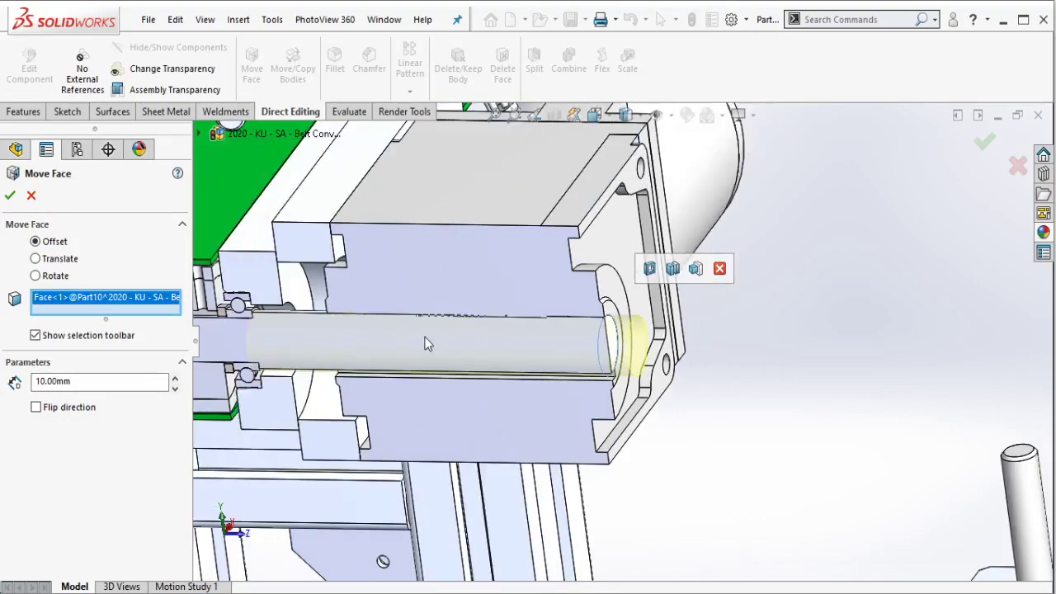
middle_click_drag(428, 343, 839, 330)
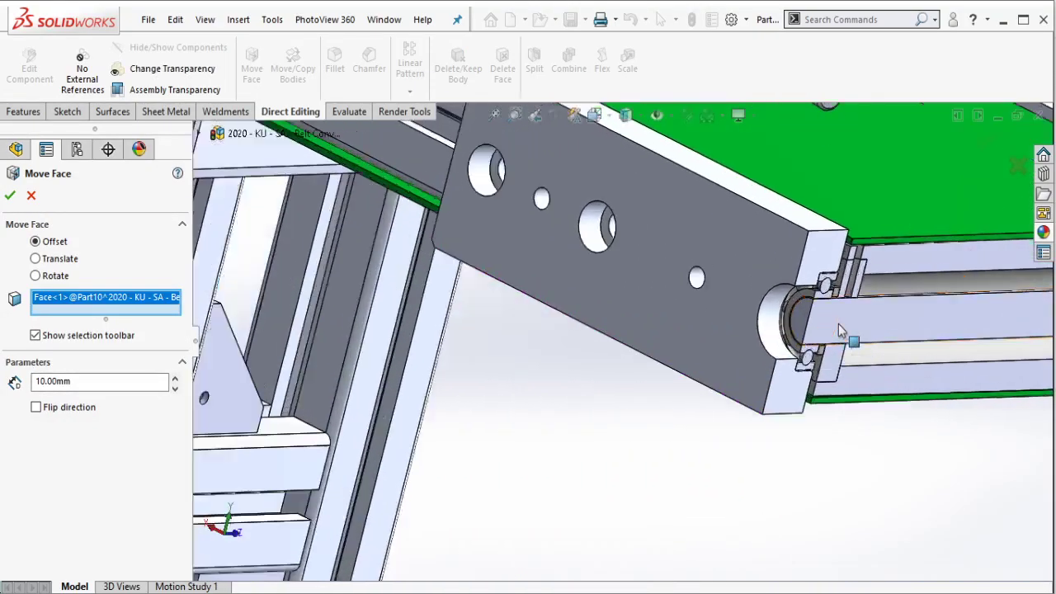
scroll(839, 323, "down", 3)
scroll(742, 320, "down", 2)
left_click(738, 318)
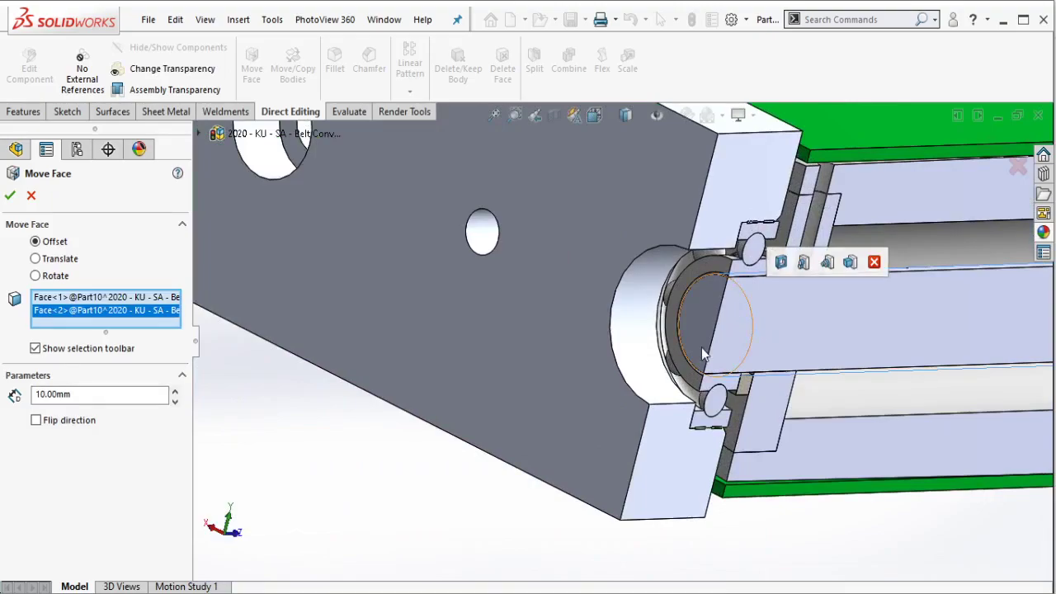
middle_click_drag(703, 353, 693, 362)
right_click(136, 310)
left_click(169, 337)
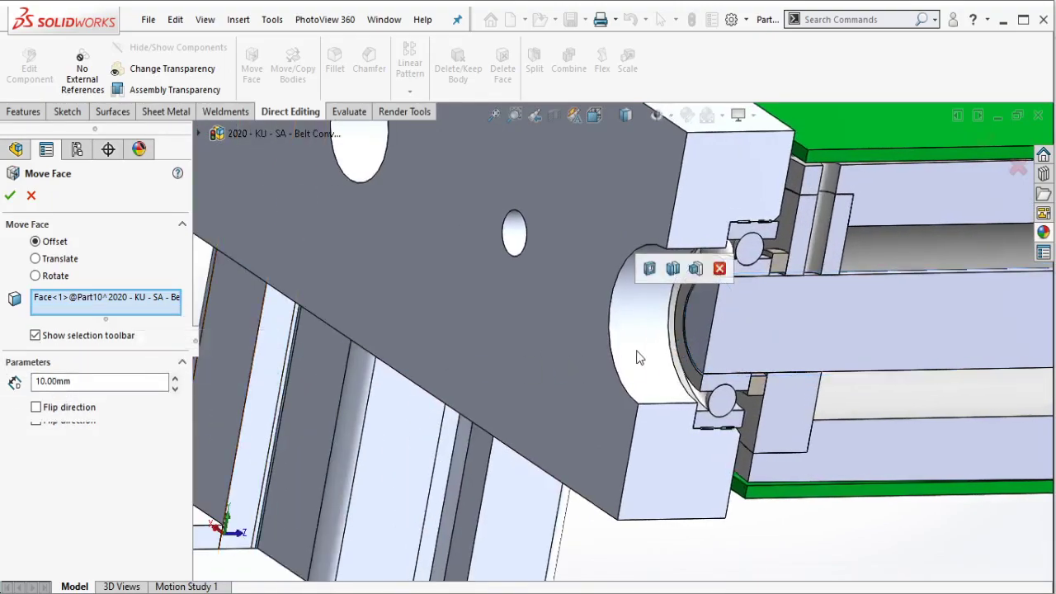
left_click(712, 328)
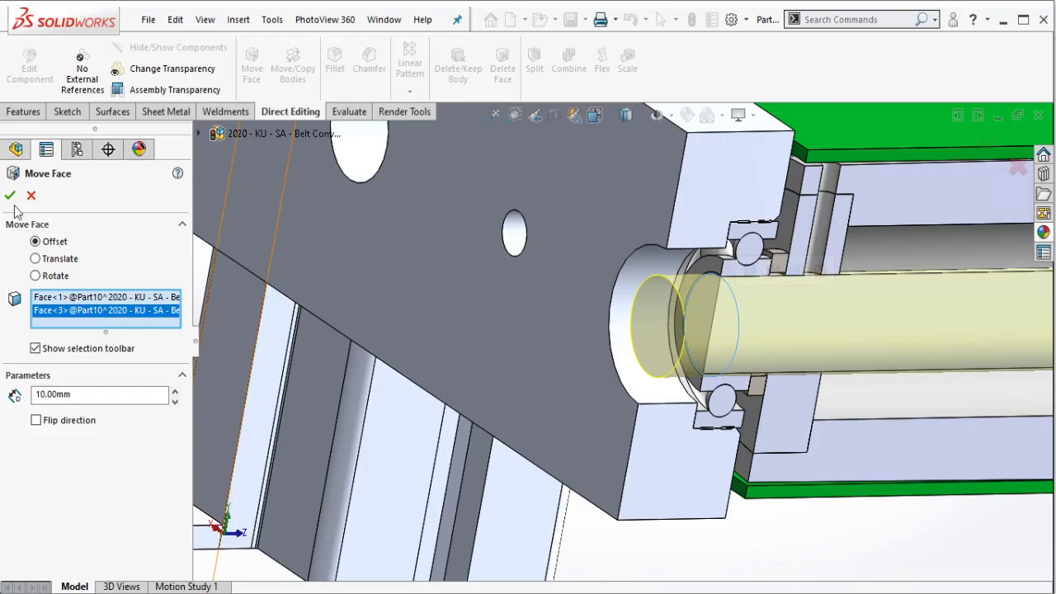
key("Return")
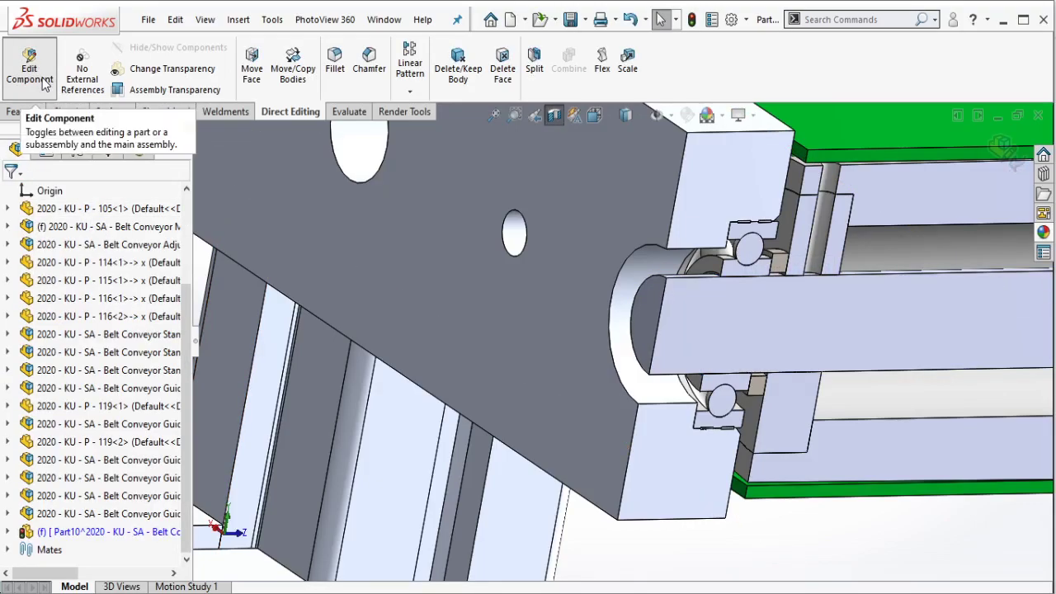
Return to the assembly and select the end plate covering the shaft end to make it transparent.
left_click(46, 85)
mouse_move(627, 330)
middle_mouse_down()
mouse_move(643, 338)
mouse_move(595, 322)
mouse_move(566, 327)
middle_mouse_up()
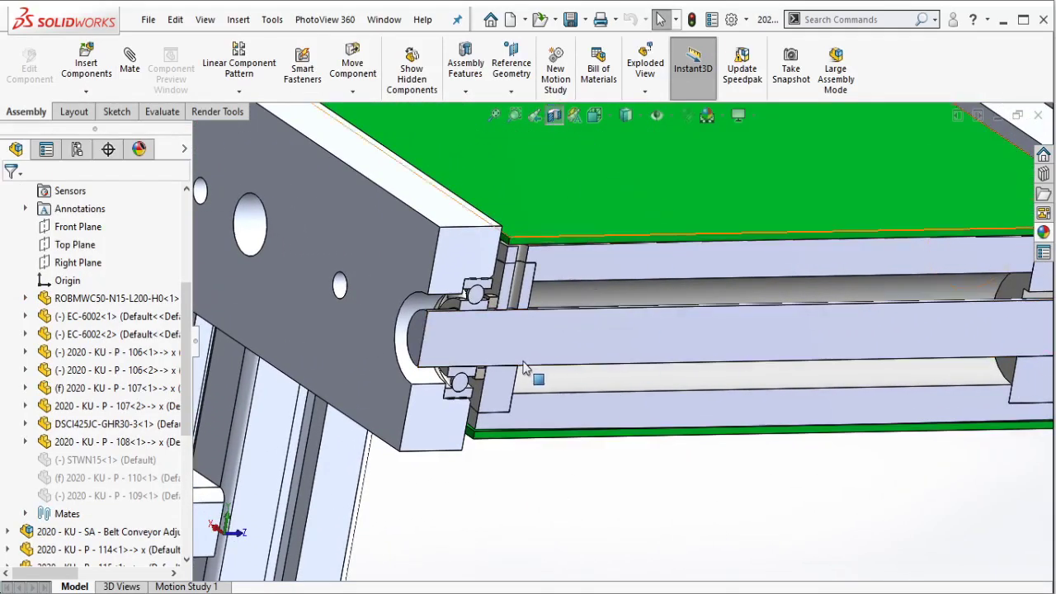
middle_click_drag(501, 371, 475, 370)
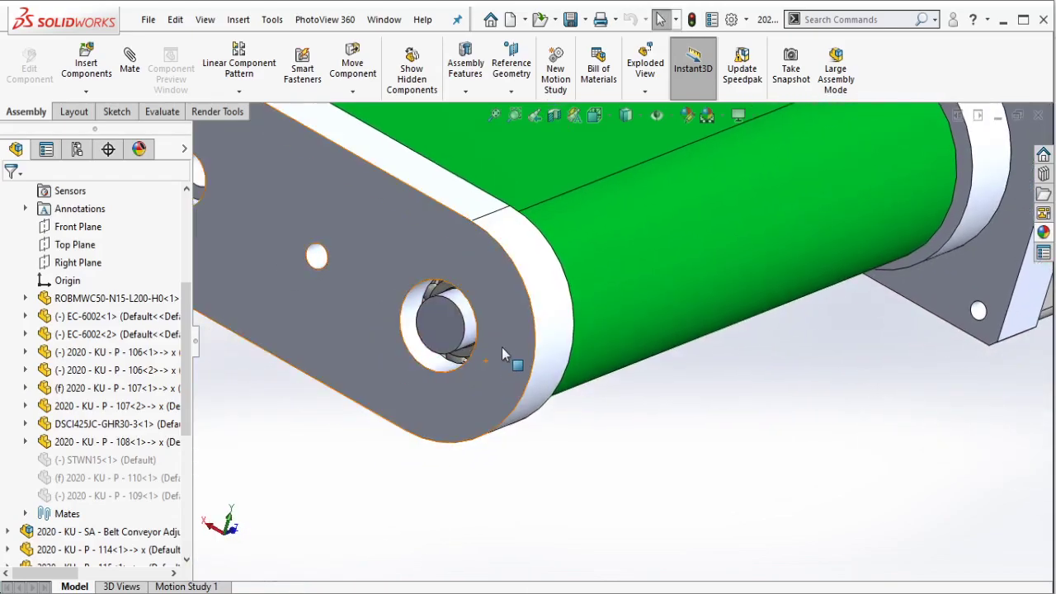
left_click(501, 347)
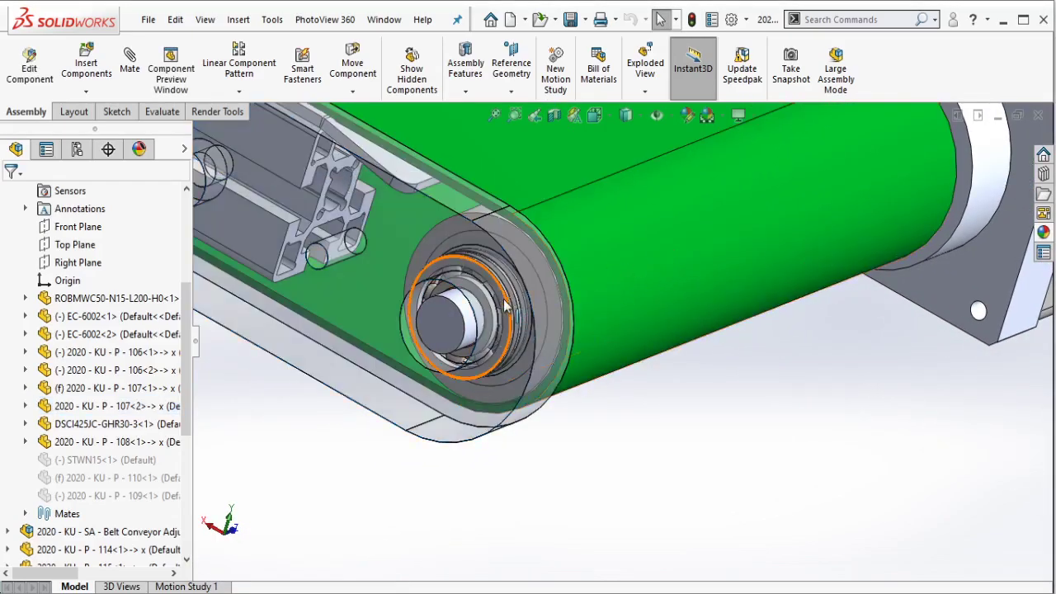
Zoom to the shaft end and drag STWN15.SLDPRT out of the Pack n Go folder.
scroll(477, 334, "down", 5)
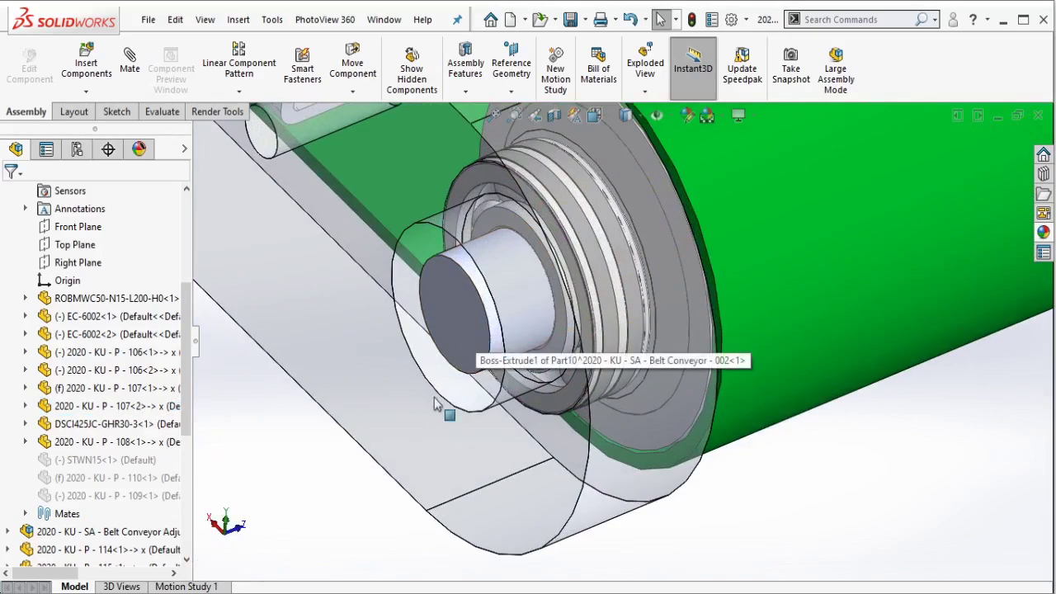
left_click(318, 572)
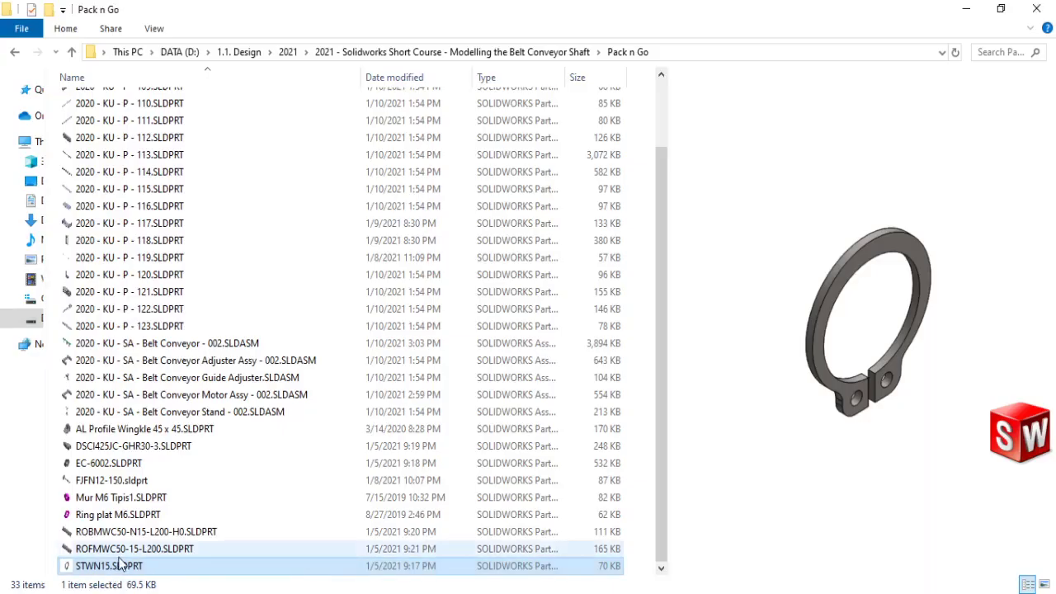
left_click_drag(113, 566, 753, 569)
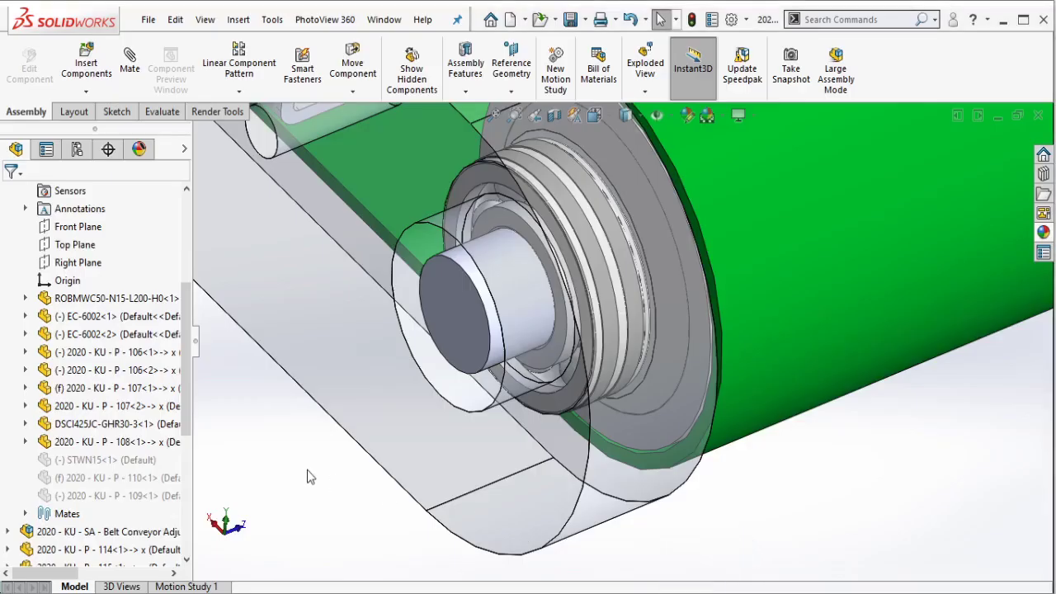
Drop the STWN15 ring beside the roller and rotate it face-on to the shaft end.
left_click_drag(751, 570, 307, 477)
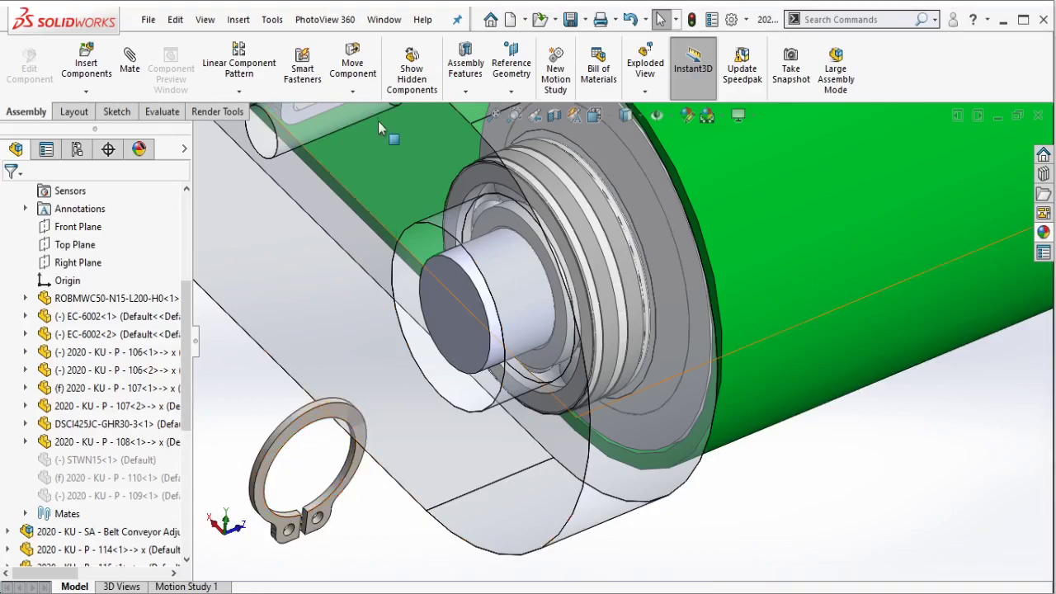
left_click(354, 91)
left_click(367, 130)
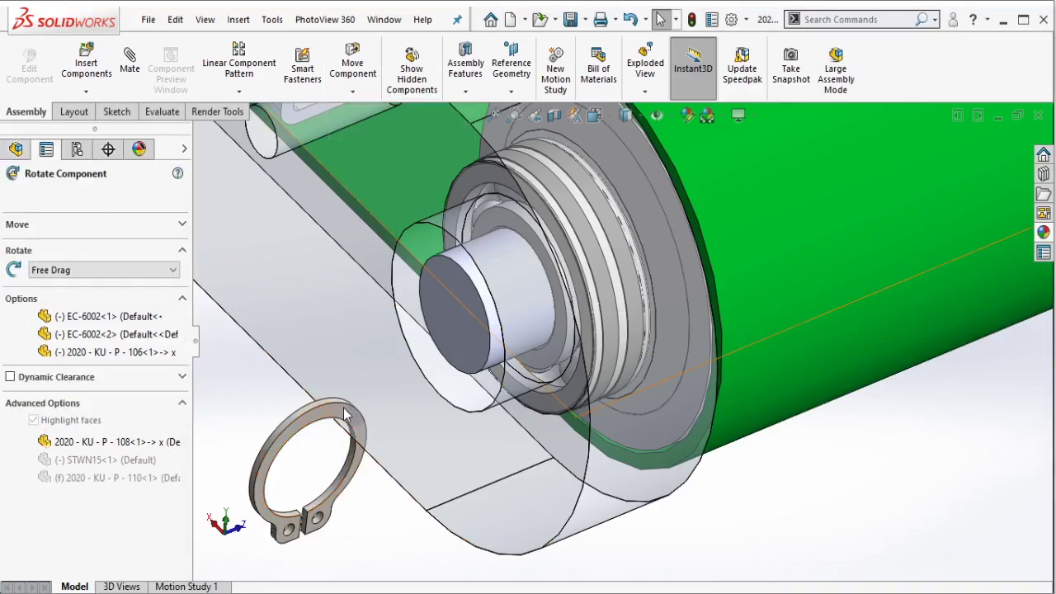
mouse_move(340, 405)
left_mouse_down()
mouse_move(258, 347)
mouse_move(289, 429)
left_mouse_up()
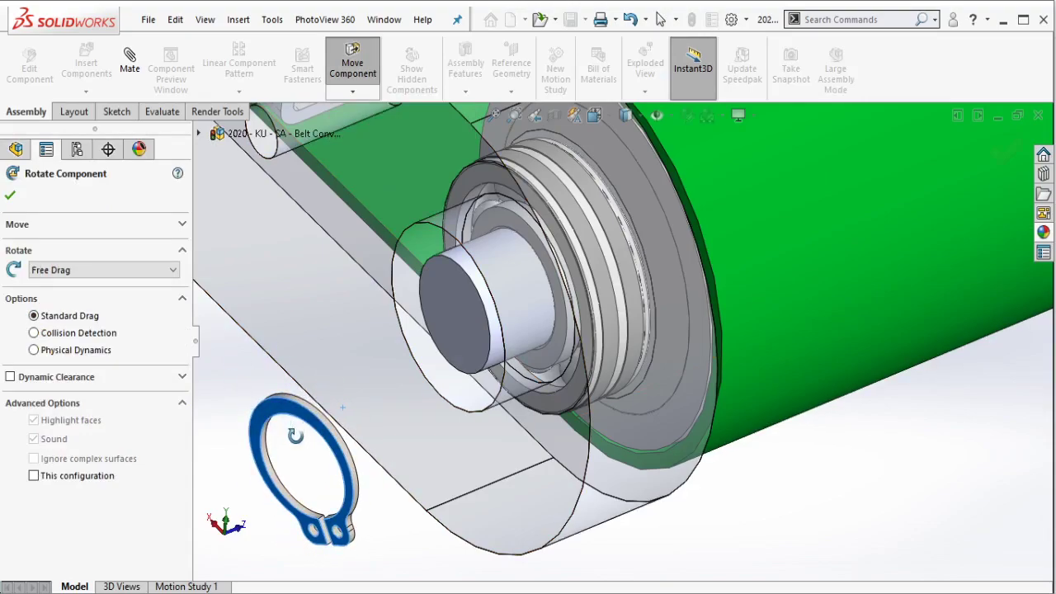
key("Escape")
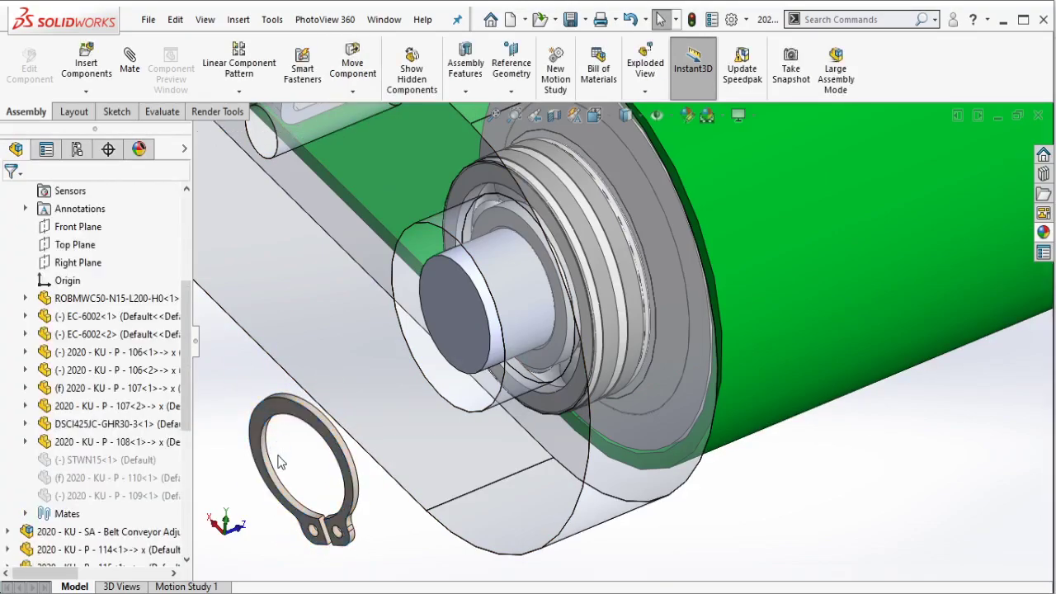
left_click(529, 283)
Edit the shaft in place and start a sketch on the bearing inner-ring face.
left_click(645, 186)
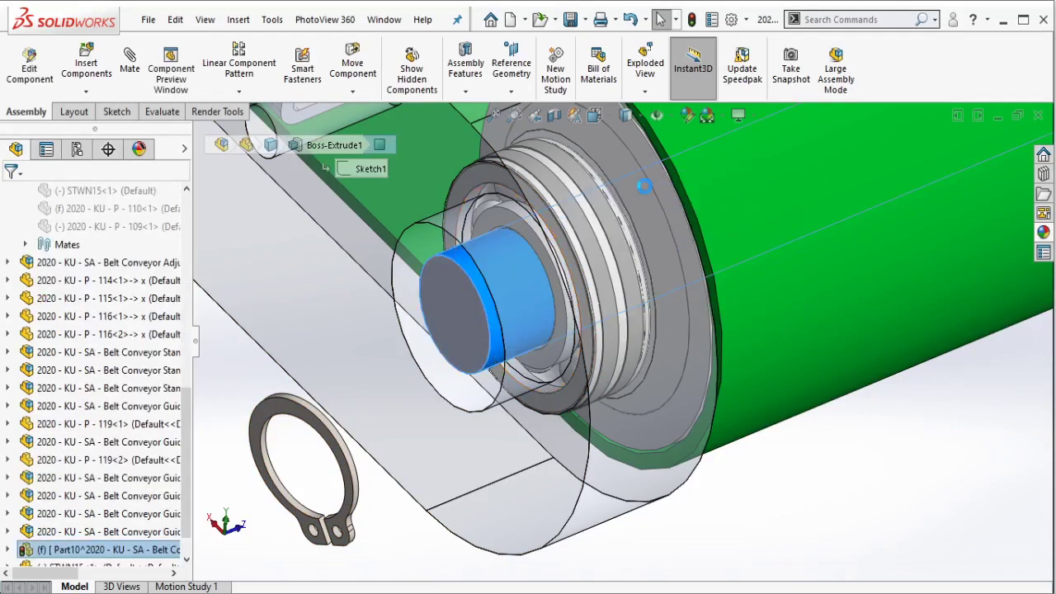
scroll(524, 243, "down", 2)
scroll(527, 223, "down", 3)
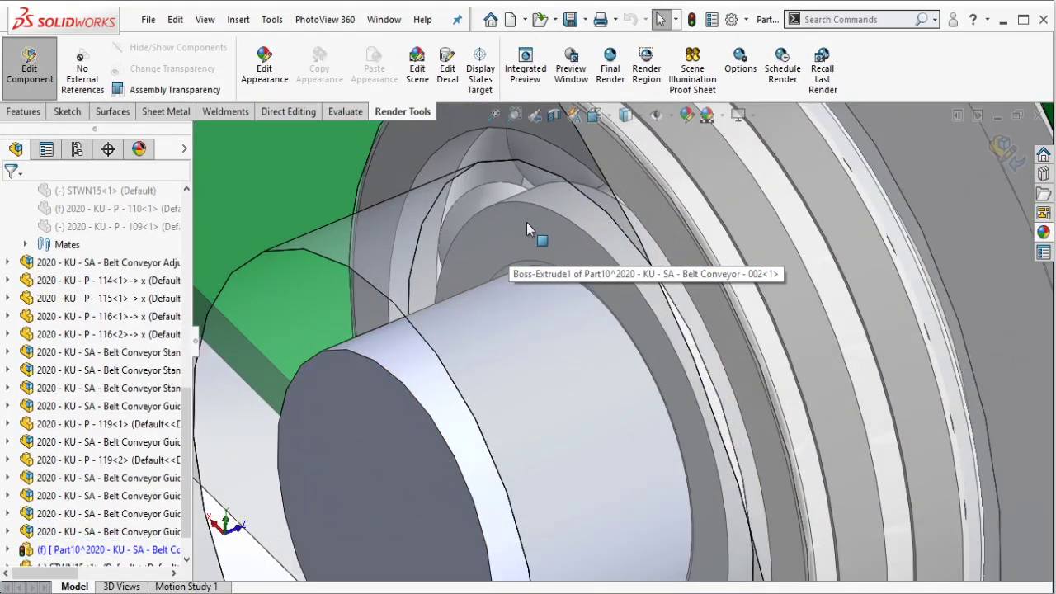
middle_click_drag(527, 227, 487, 293)
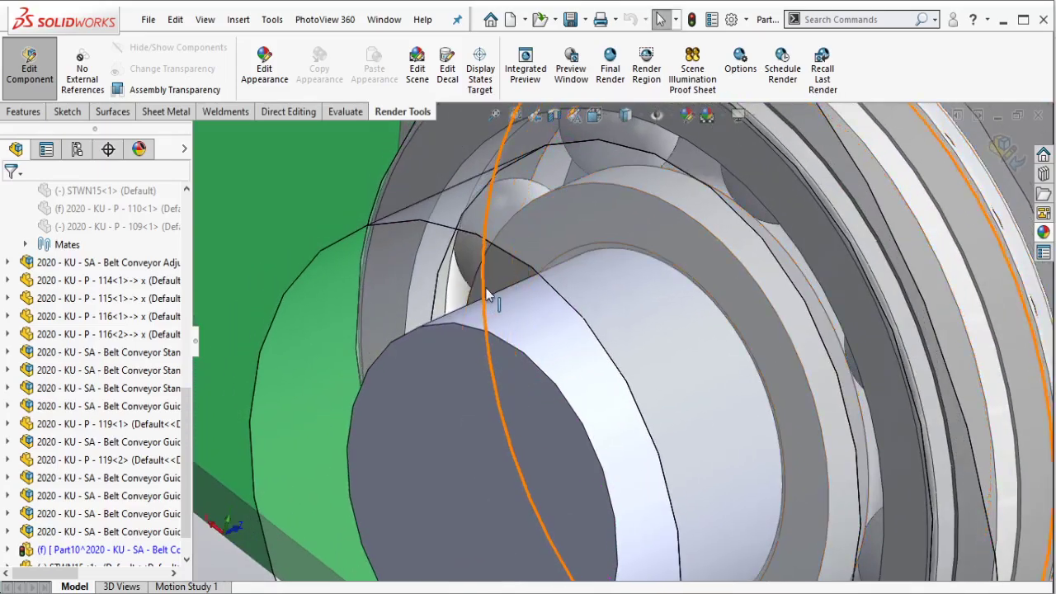
left_click(486, 300)
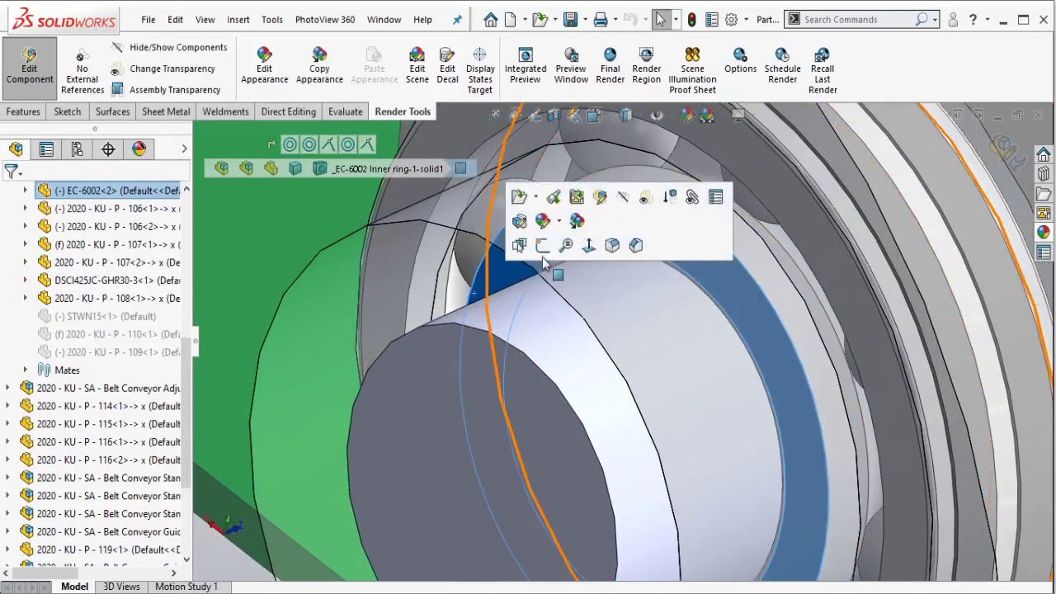
left_click(543, 245)
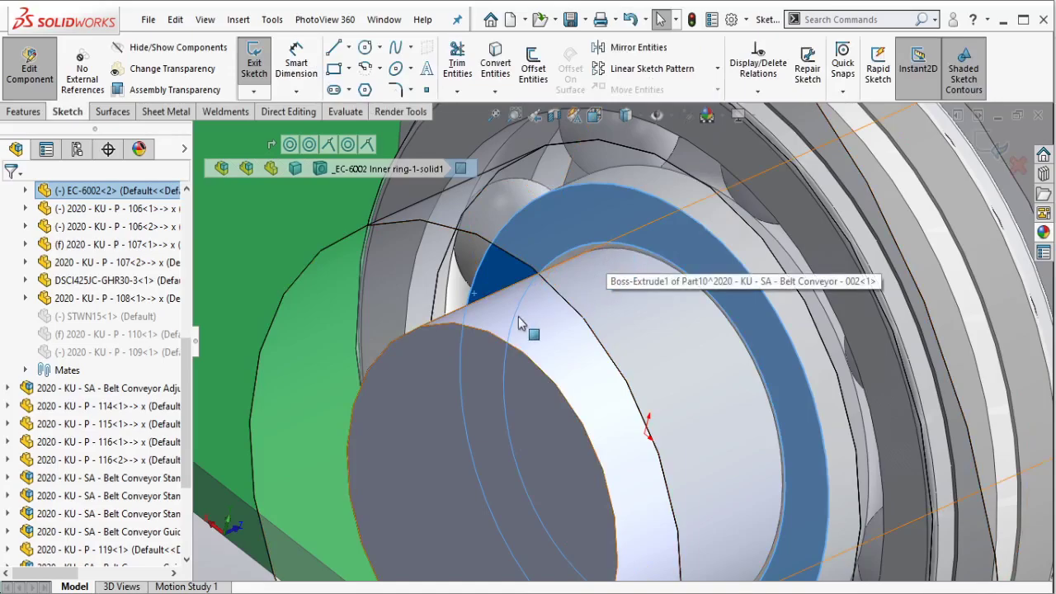
key("Escape")
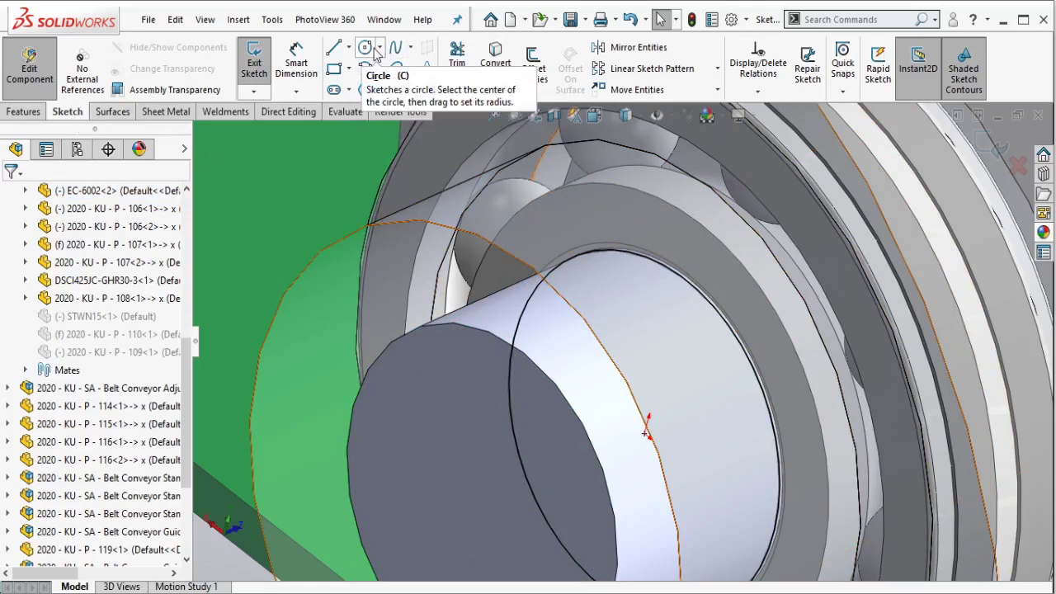
Offset the shaft's edge circle 0.50 mm inward with Reverse checked.
left_click(533, 64)
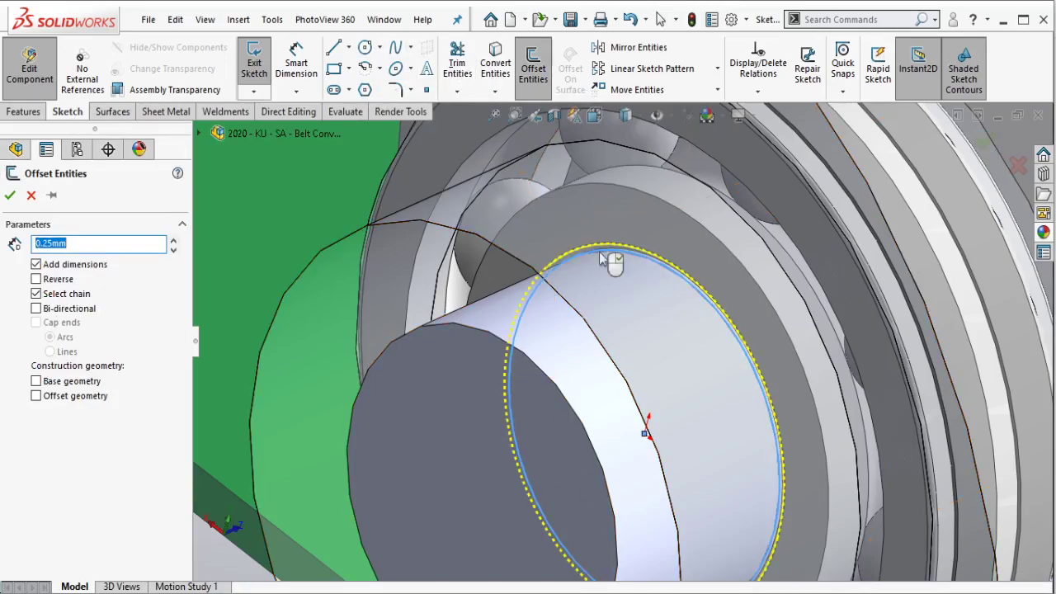
left_click(63, 282)
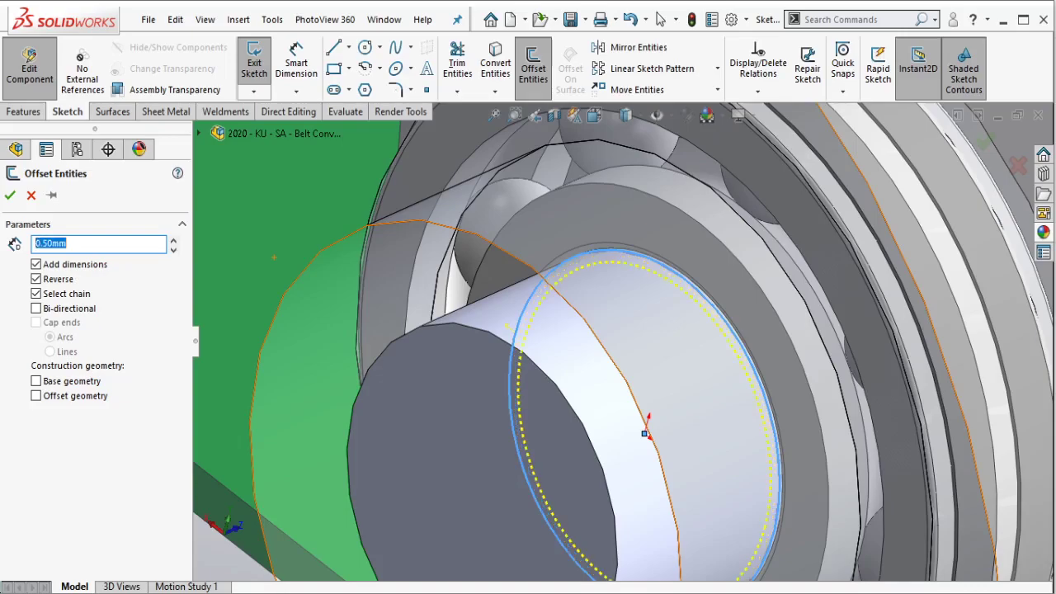
left_click(10, 196)
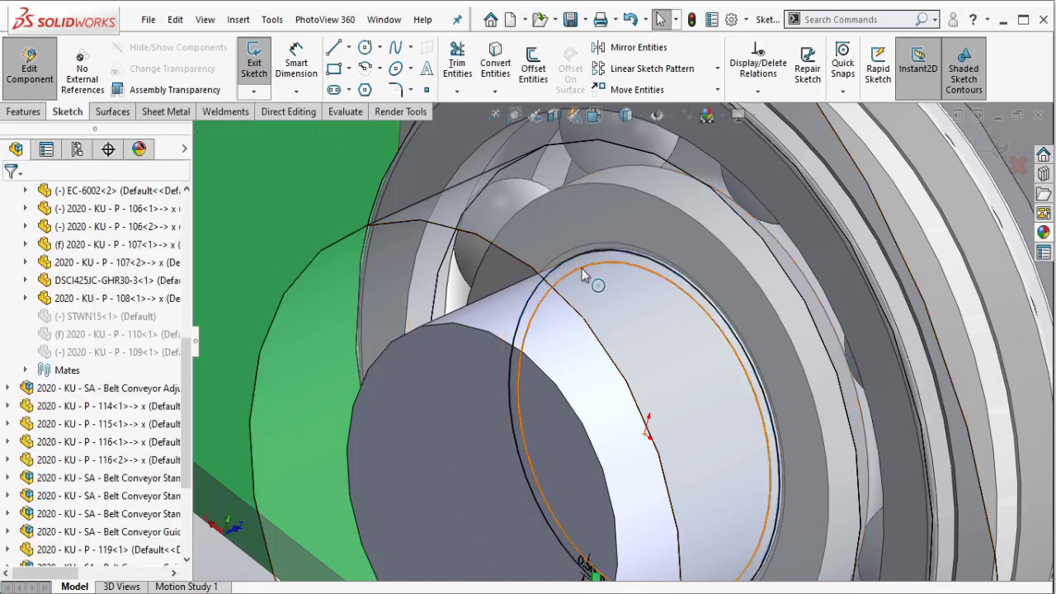
left_click(31, 113)
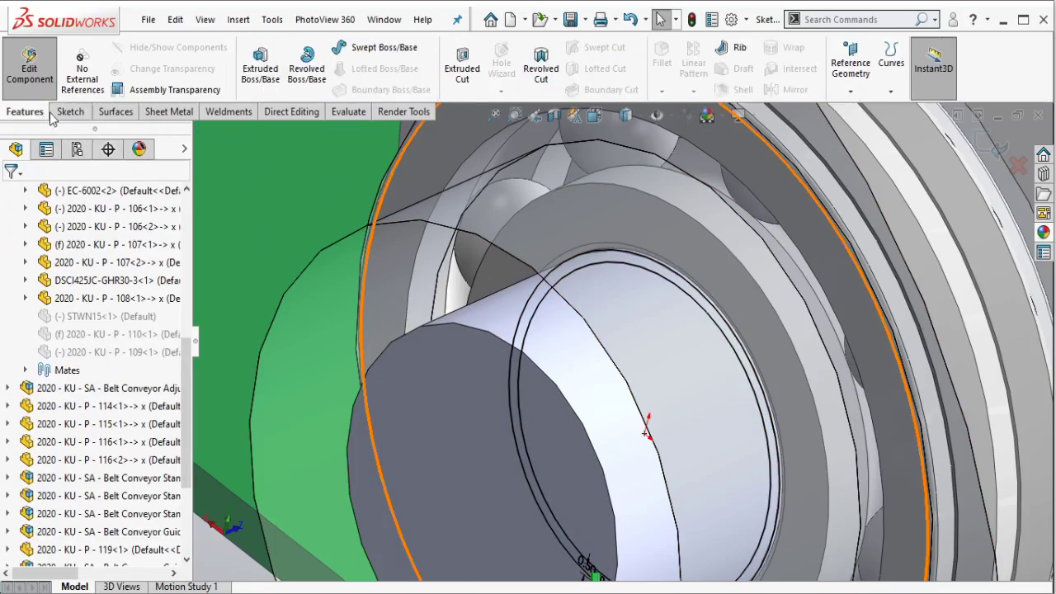
Extrude-cut the offset ring 1.20 mm Blind, reversed so it cuts into the shaft.
left_click(462, 78)
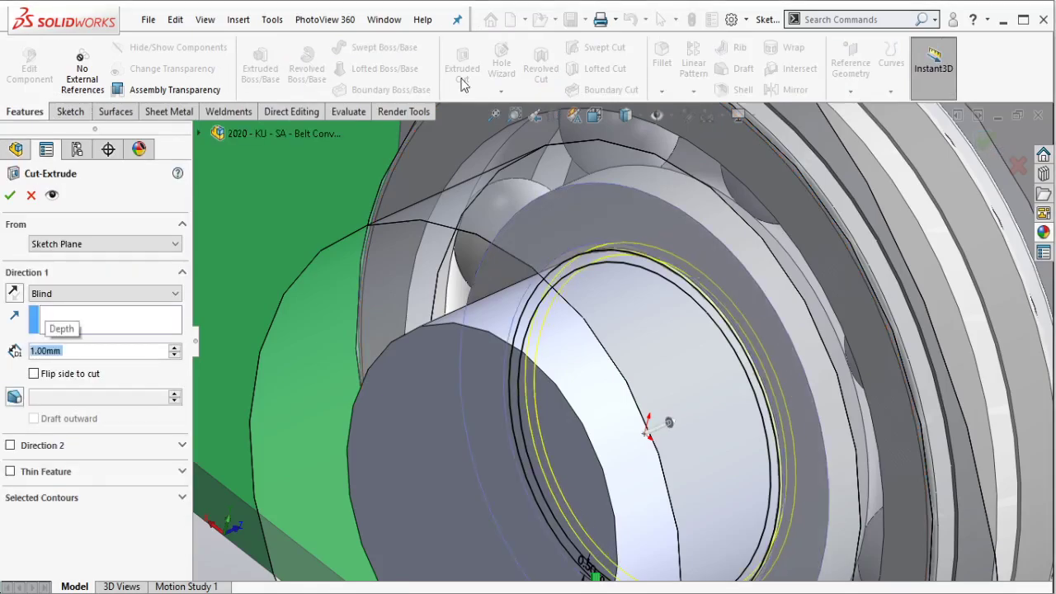
type("1.2")
key("Return")
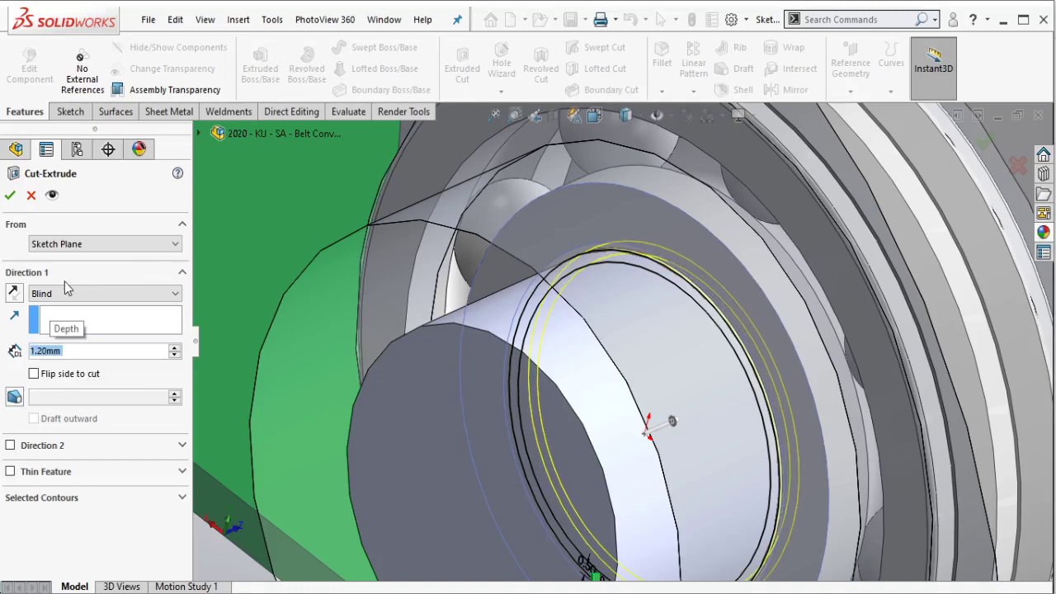
left_click(16, 293)
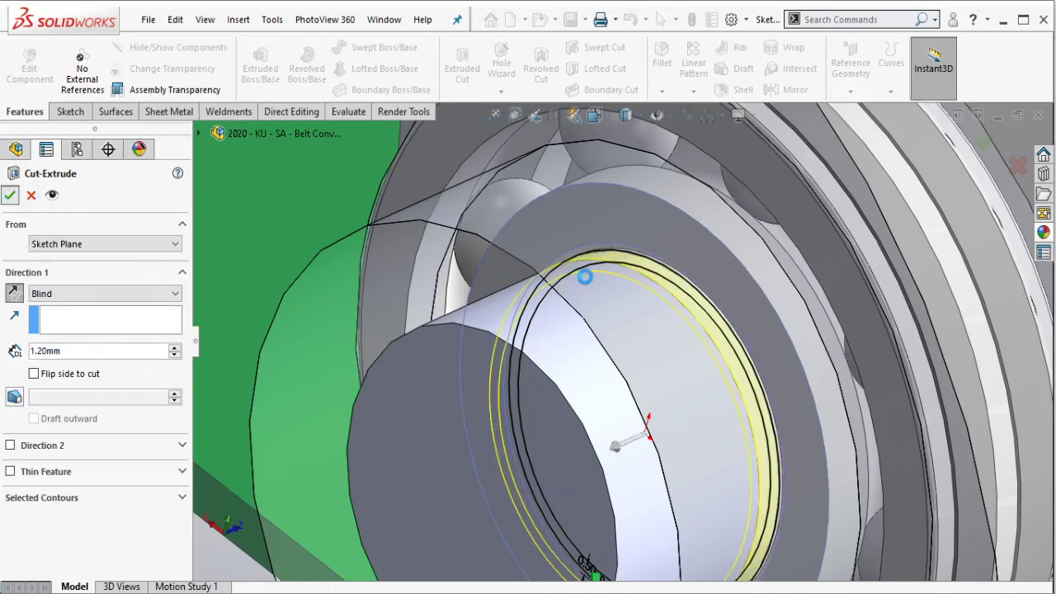
Confirm the groove cut and chamfer the shaft's outer end edge 1 mm × 45°.
key("Return")
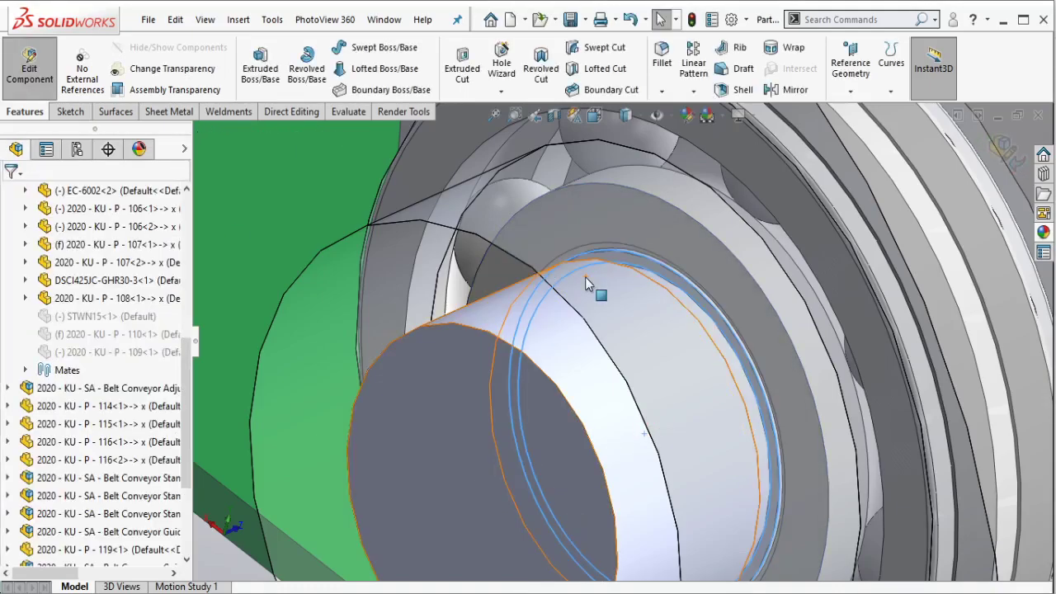
mouse_move(585, 276)
middle_mouse_down()
mouse_move(606, 274)
mouse_move(576, 305)
mouse_move(585, 303)
mouse_move(608, 420)
mouse_move(492, 301)
middle_mouse_up()
left_click(662, 91)
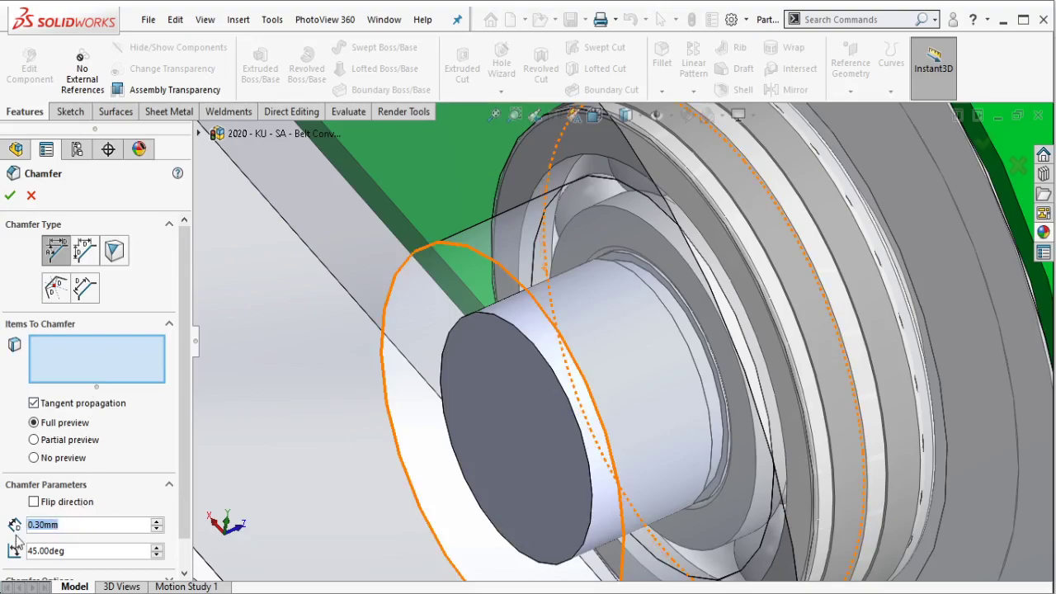
type("1")
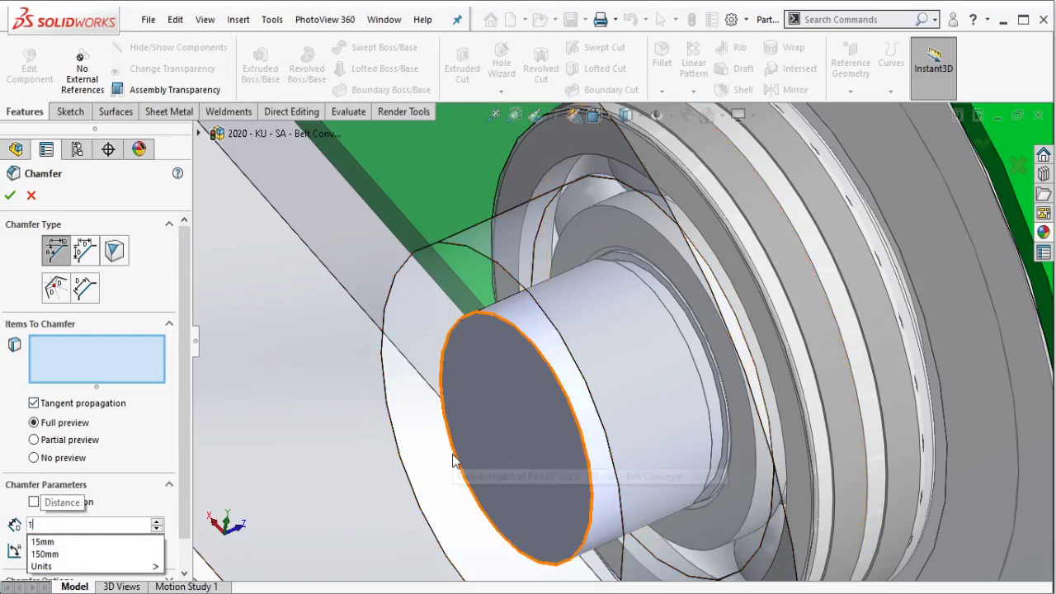
left_click(450, 453)
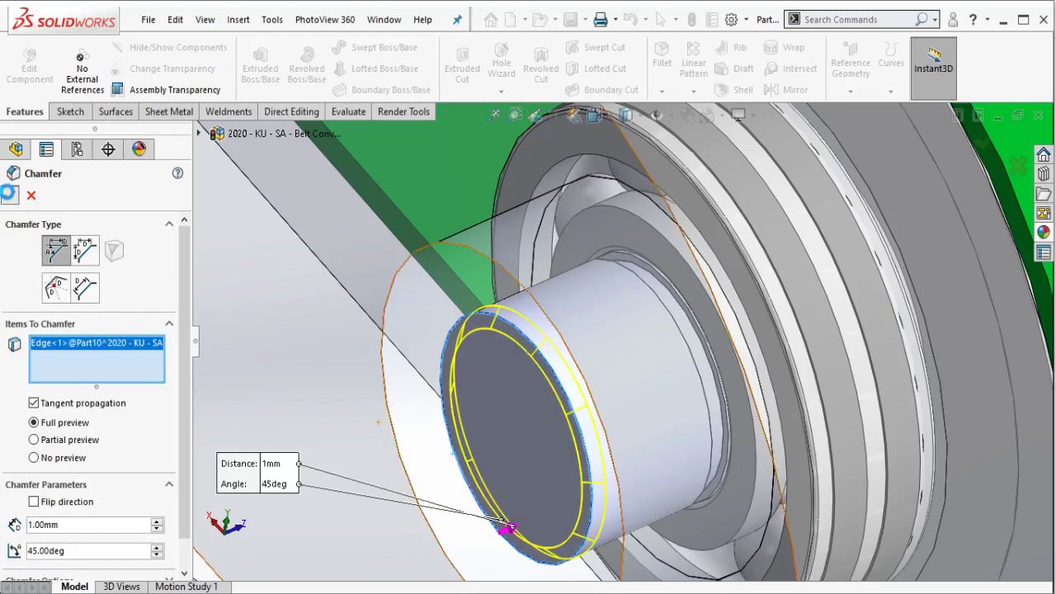
key("Return")
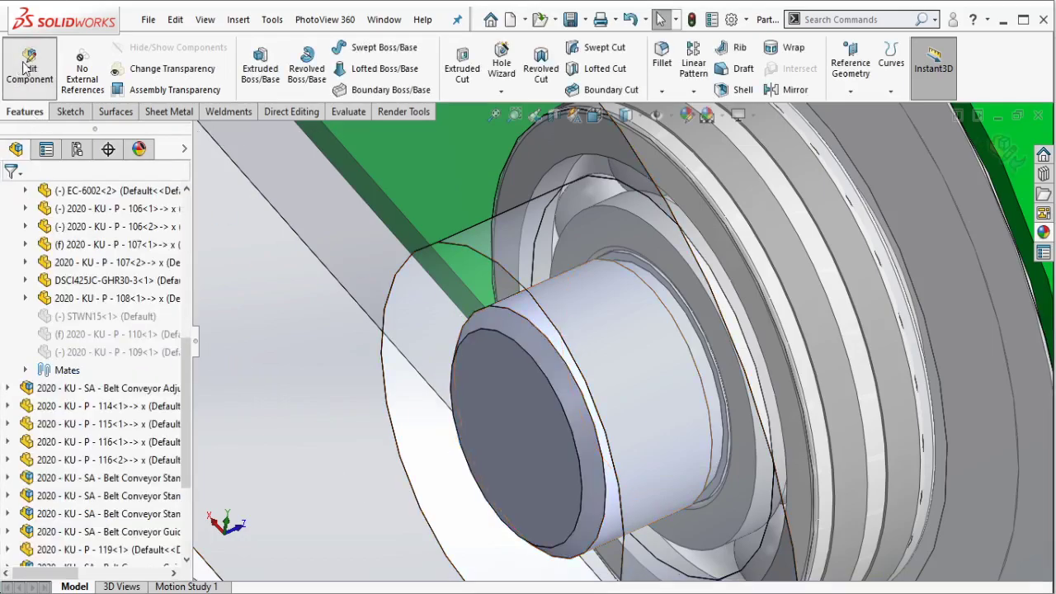
Exit shaft editing and mate the STWN15 ring concentric with the shaft.
left_click(28, 68)
middle_click_drag(567, 412, 463, 487)
scroll(413, 516, "down", 3)
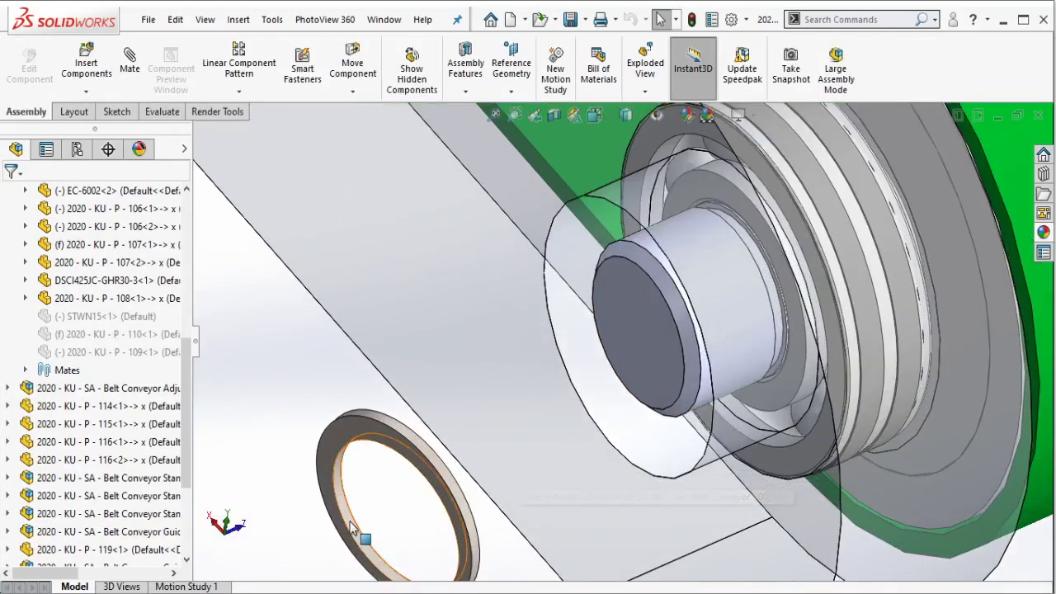
left_click(359, 524)
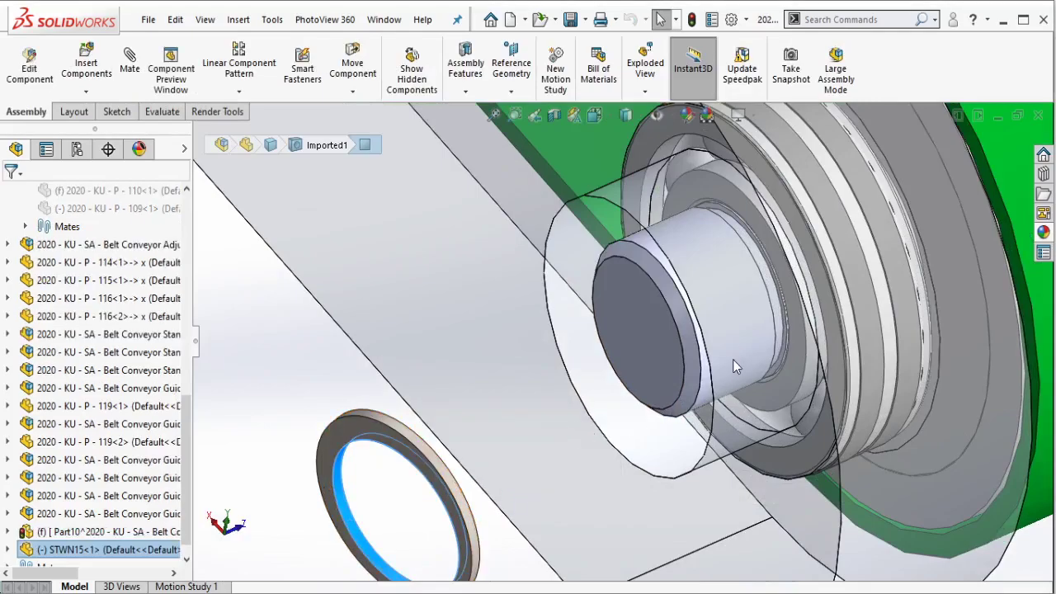
key("m")
left_click(762, 336)
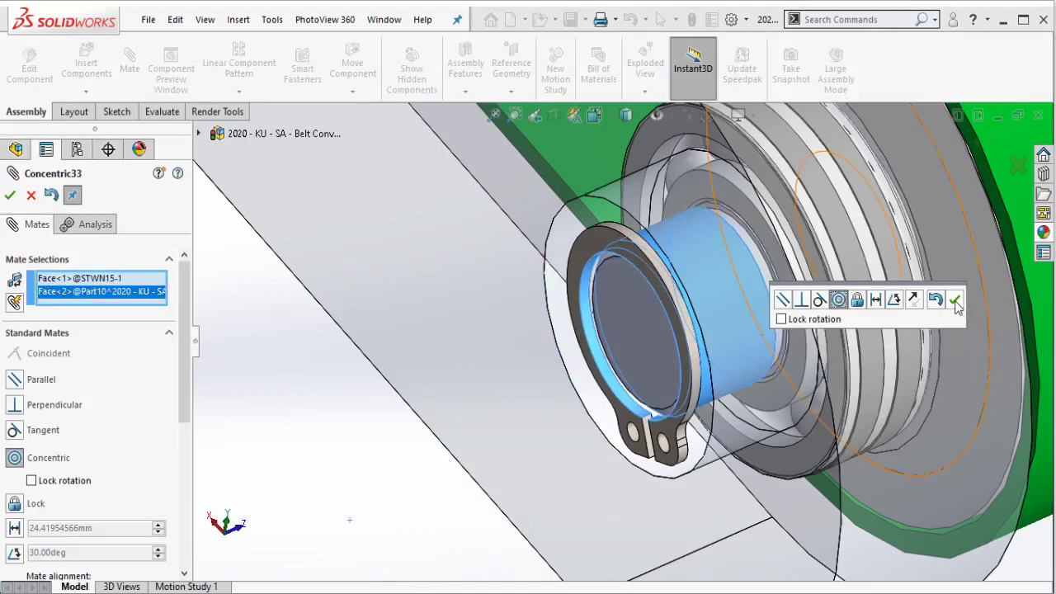
left_click(954, 299)
Mate the ring face coincident with the shaft's groove face to seat it.
scroll(776, 368, "down", 3)
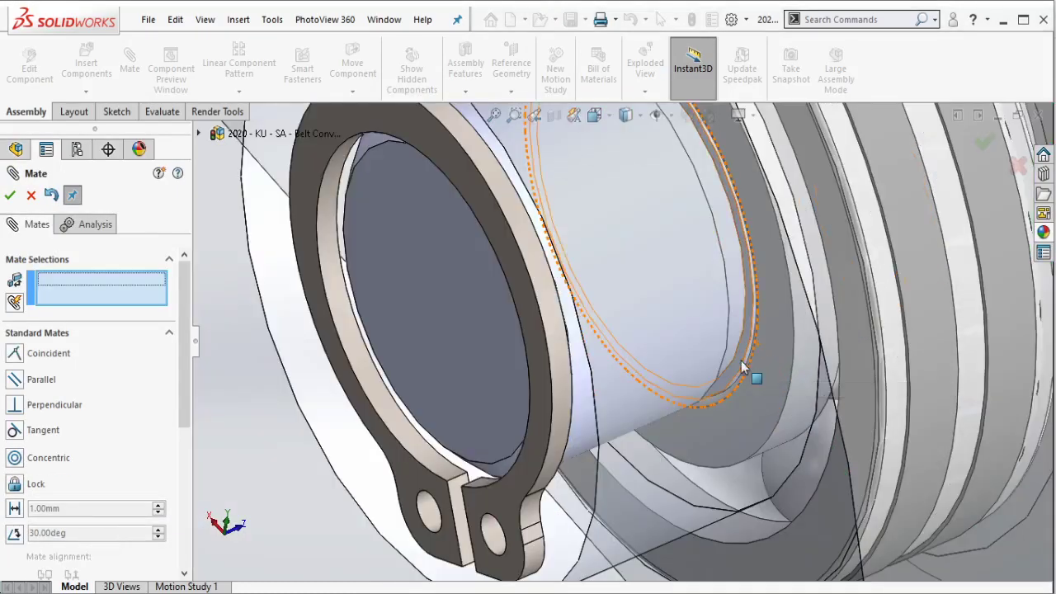
left_click(750, 371)
scroll(715, 362, "down", 3)
scroll(715, 361, "up", 2)
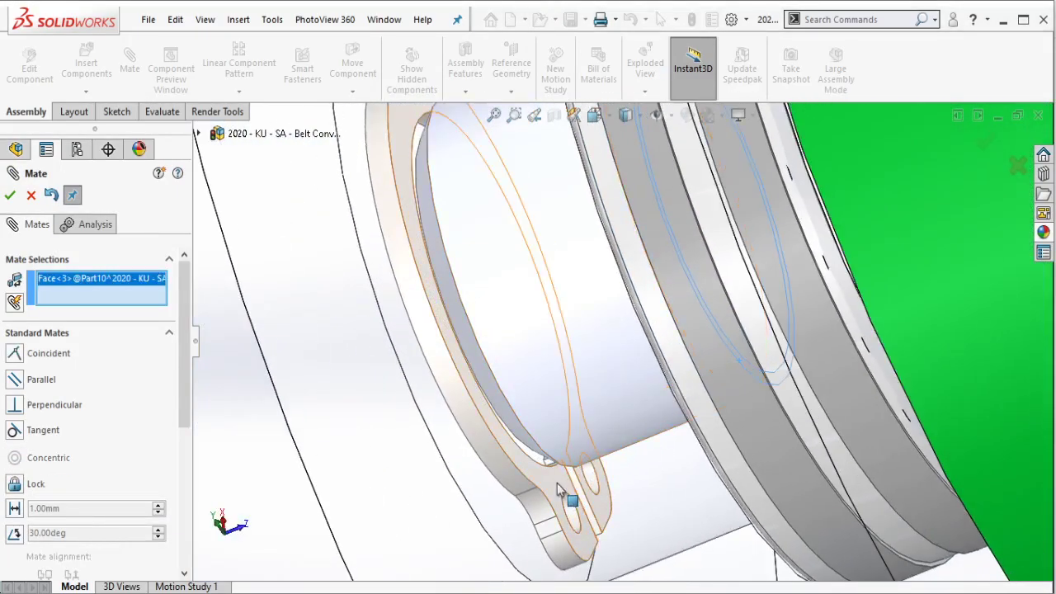
left_click(658, 499)
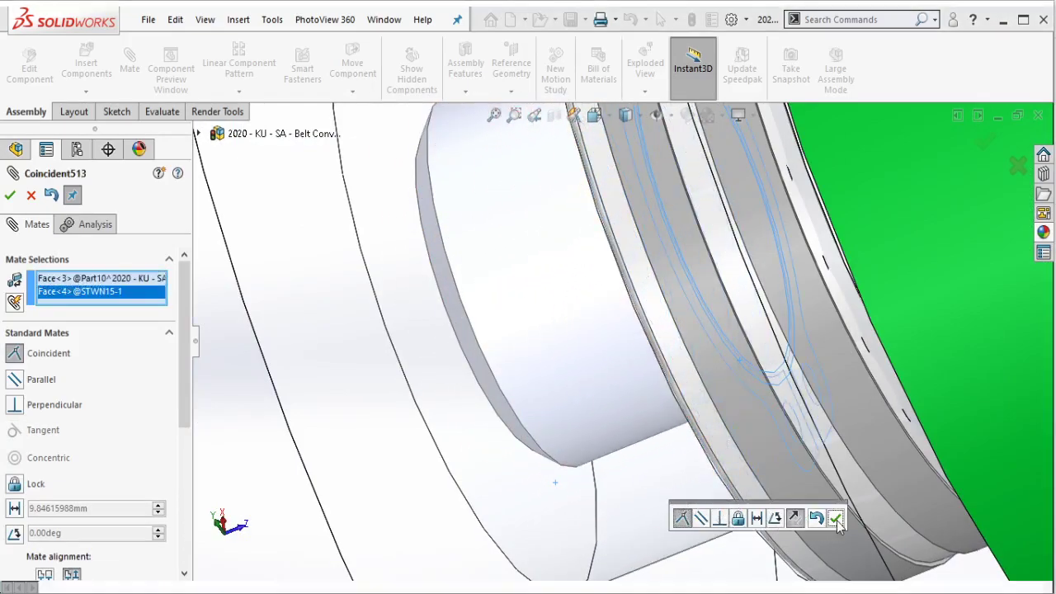
left_click(836, 518)
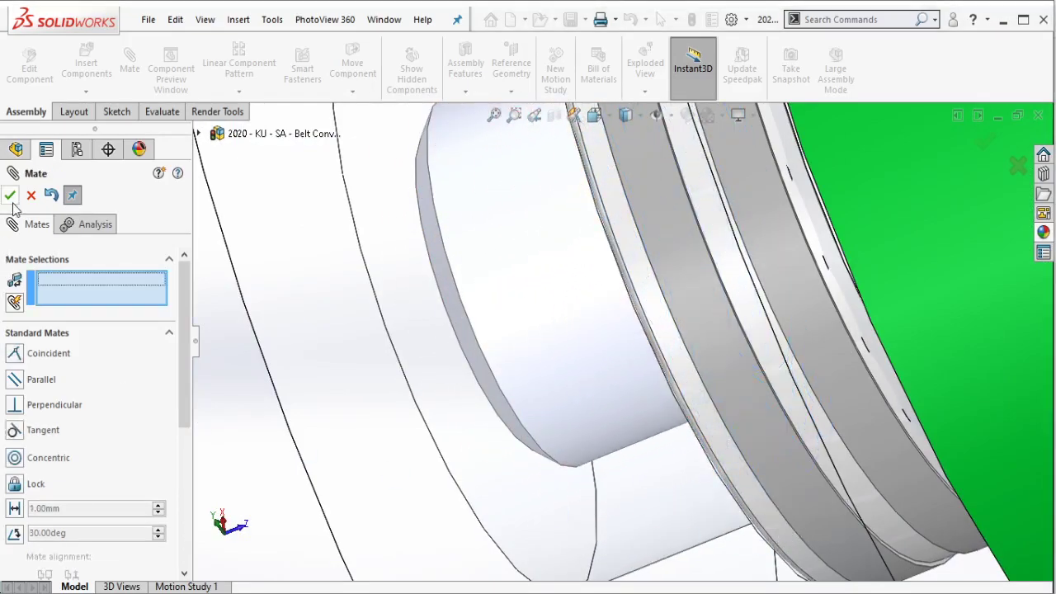
key("Return")
mouse_move(632, 271)
middle_mouse_down()
mouse_move(693, 259)
mouse_move(591, 317)
mouse_move(576, 347)
middle_mouse_up()
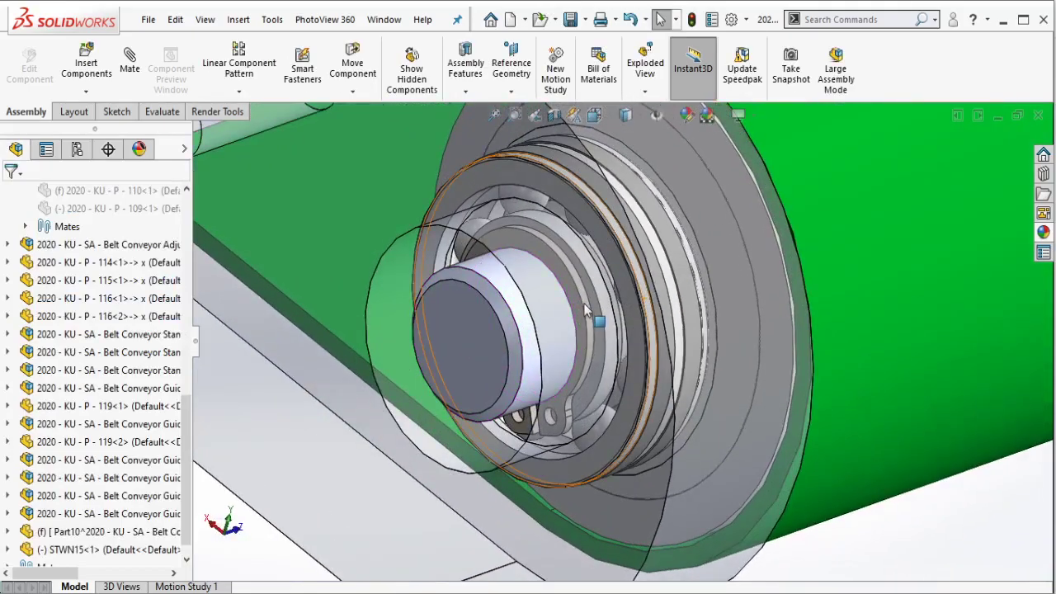
Turn the view toward the belt and make the motor component transparent.
scroll(603, 345, "up", 5)
scroll(756, 273, "up", 5)
scroll(526, 362, "down", 3)
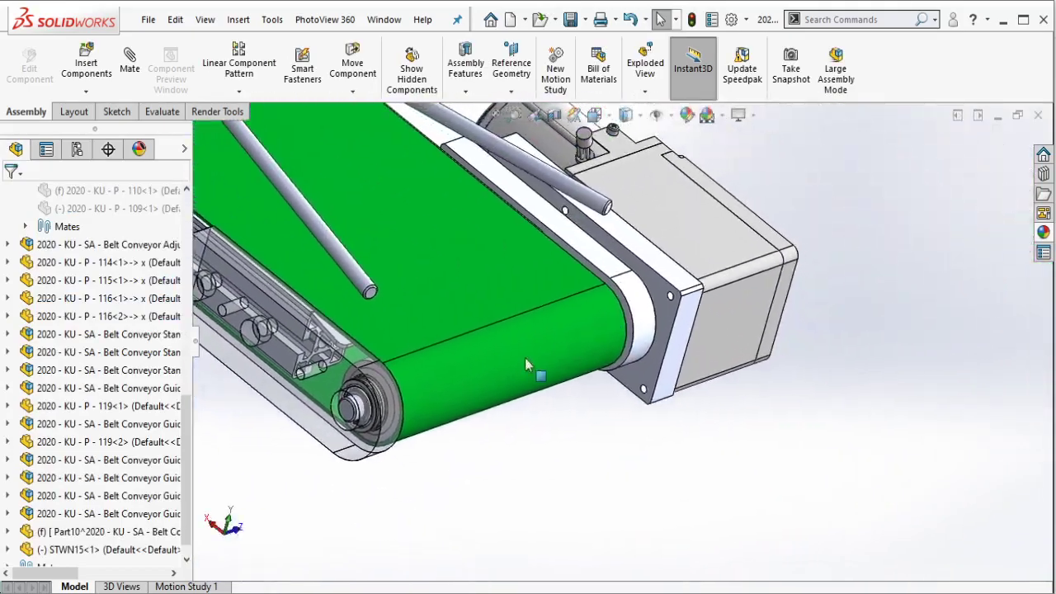
left_click(315, 440)
left_click(485, 335)
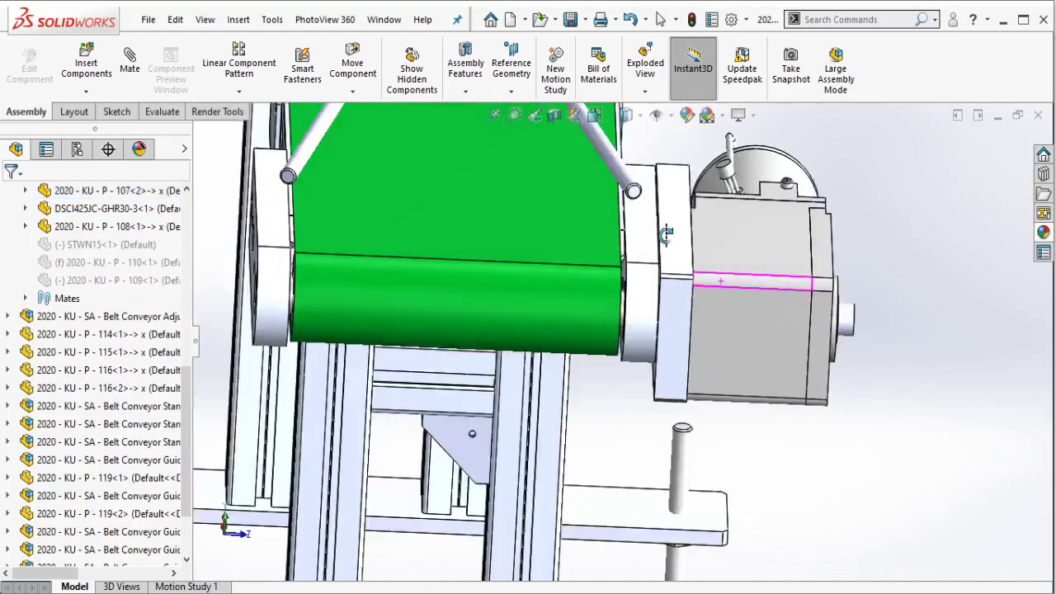
middle_click_drag(666, 233, 722, 330)
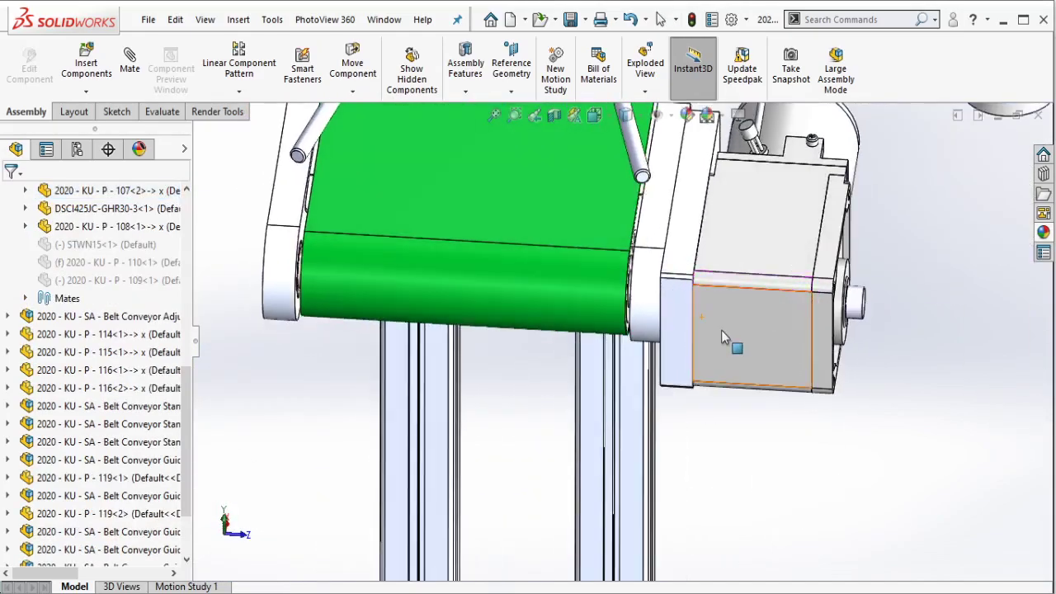
left_click(850, 279)
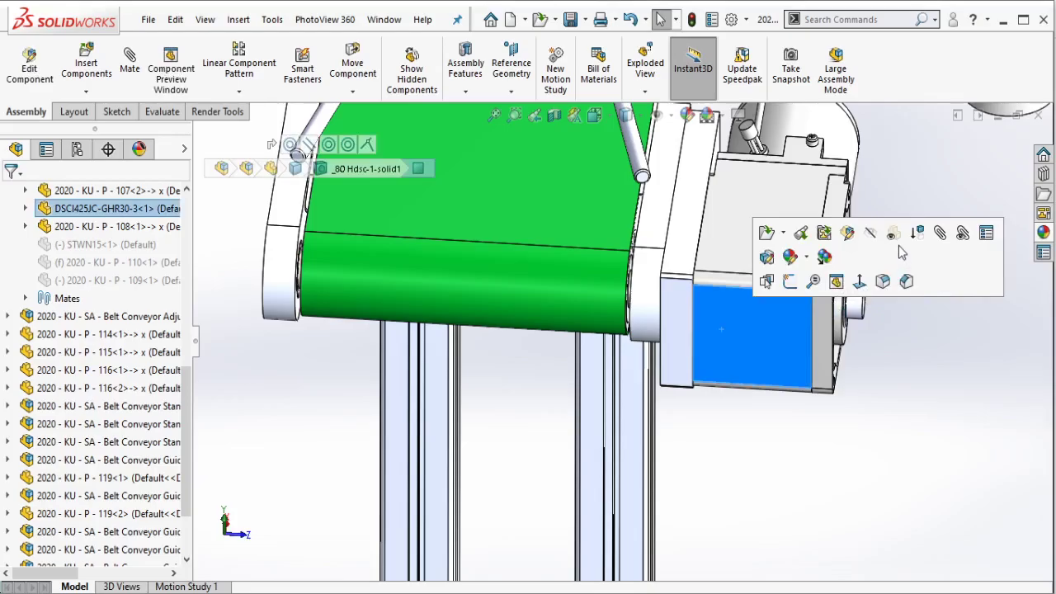
left_click(893, 232)
Select the short flat edge on the motor shaft's end.
scroll(718, 313, "up", 5)
mouse_move(718, 314)
middle_mouse_down()
mouse_move(666, 218)
mouse_move(841, 370)
middle_mouse_up()
scroll(842, 370, "up", 3)
scroll(817, 347, "up", 3)
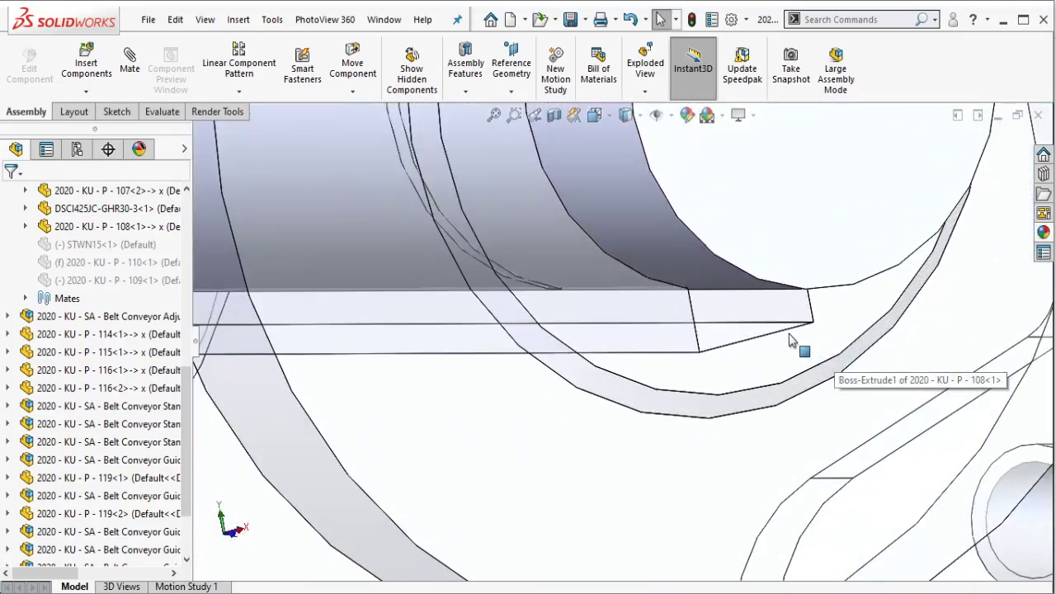
scroll(773, 340, "down", 3)
mouse_move(759, 245)
middle_mouse_down()
mouse_move(732, 307)
mouse_move(720, 283)
mouse_move(702, 278)
mouse_move(701, 313)
middle_mouse_up()
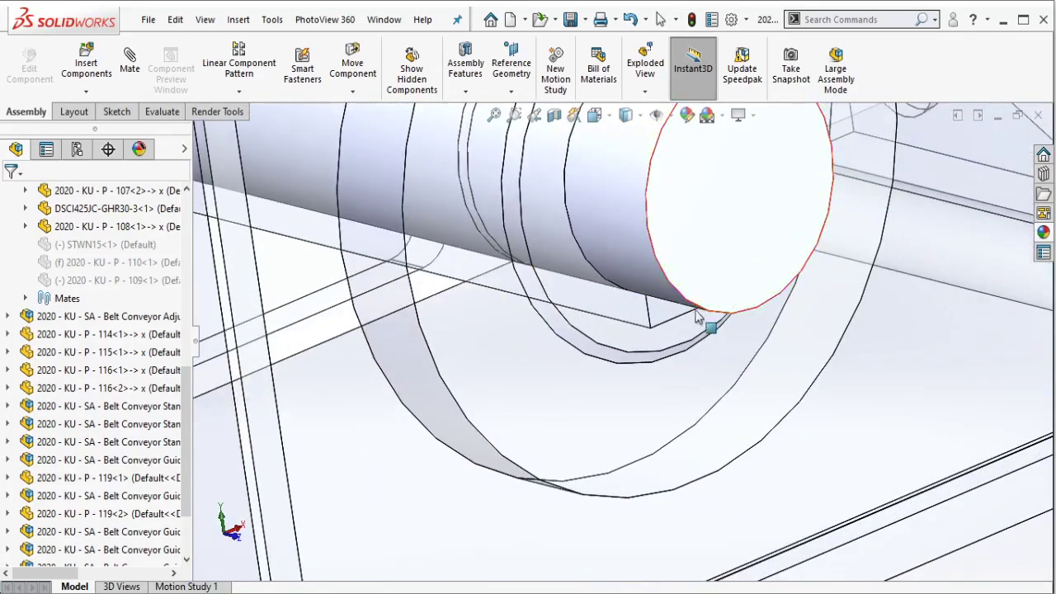
left_click(684, 322)
Measure the selected motor shaft edge, reading a 6.00 mm length.
left_click(163, 112)
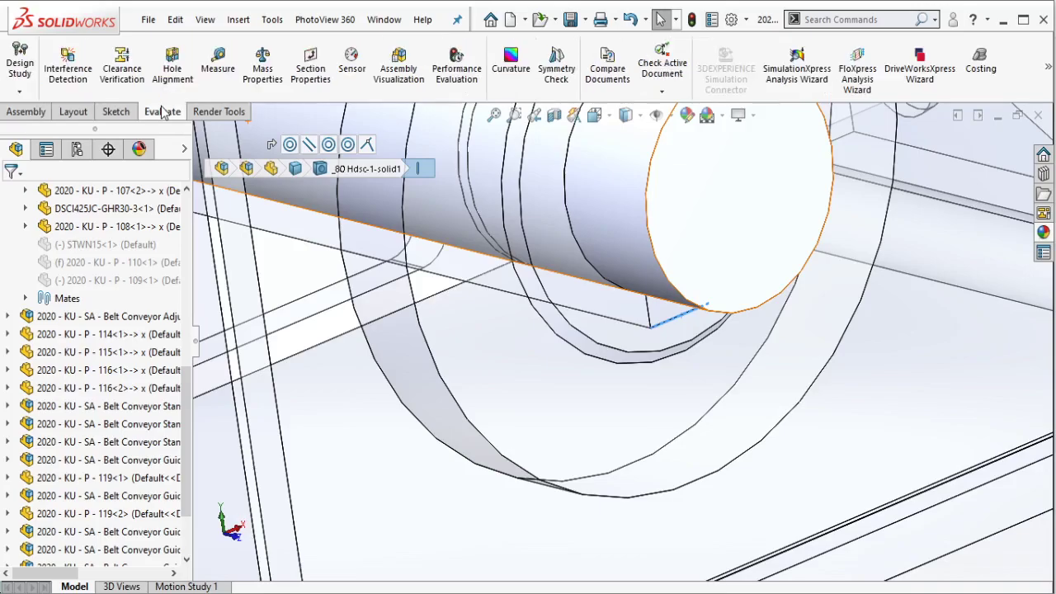
left_click(216, 76)
left_click_drag(187, 315, 115, 347)
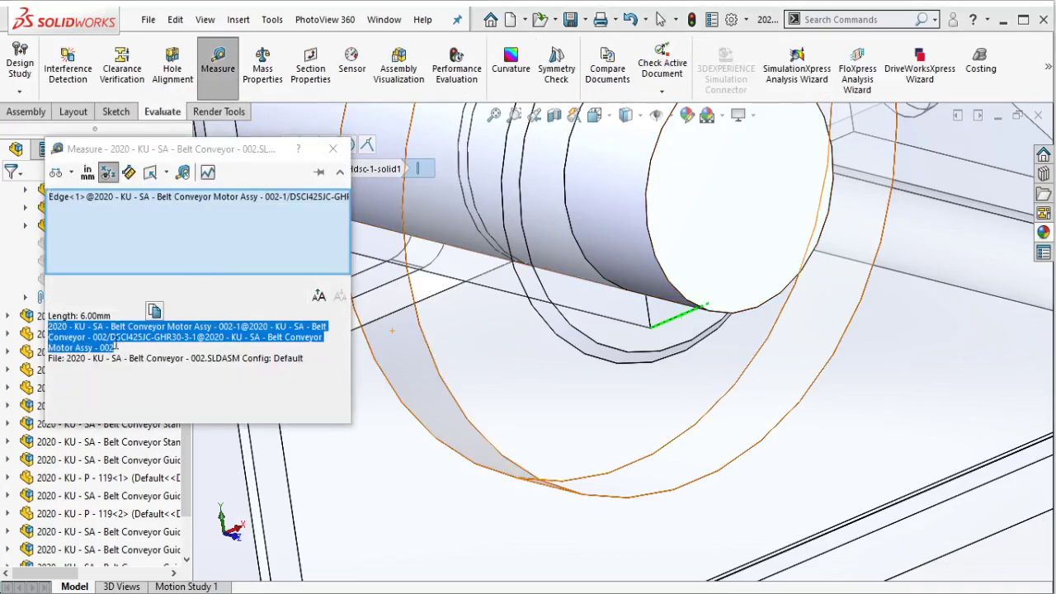
left_click(85, 319)
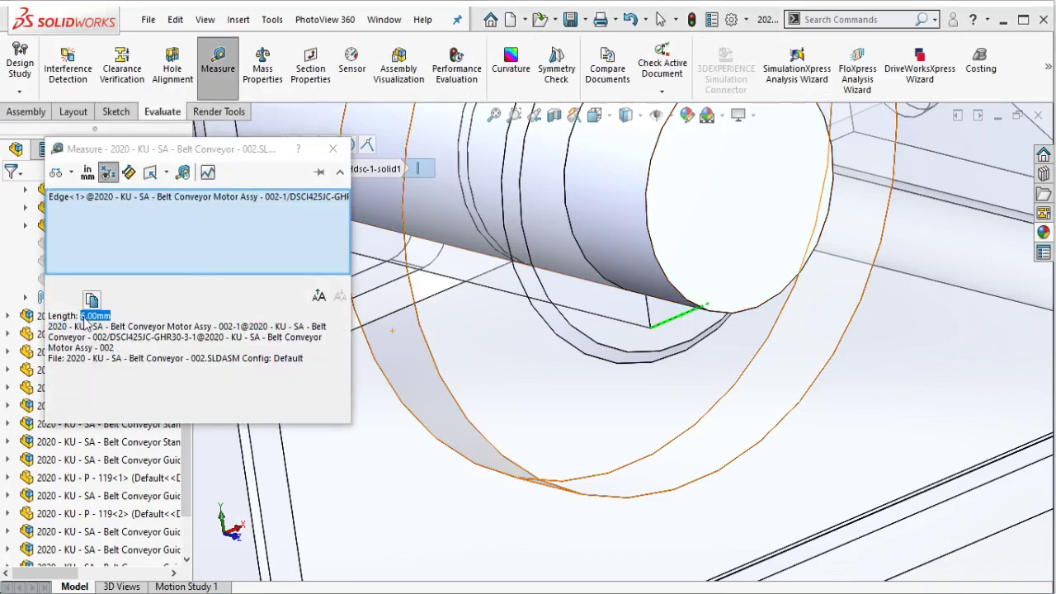
left_click(334, 149)
scroll(691, 355, "up", 4)
scroll(688, 309, "up", 2)
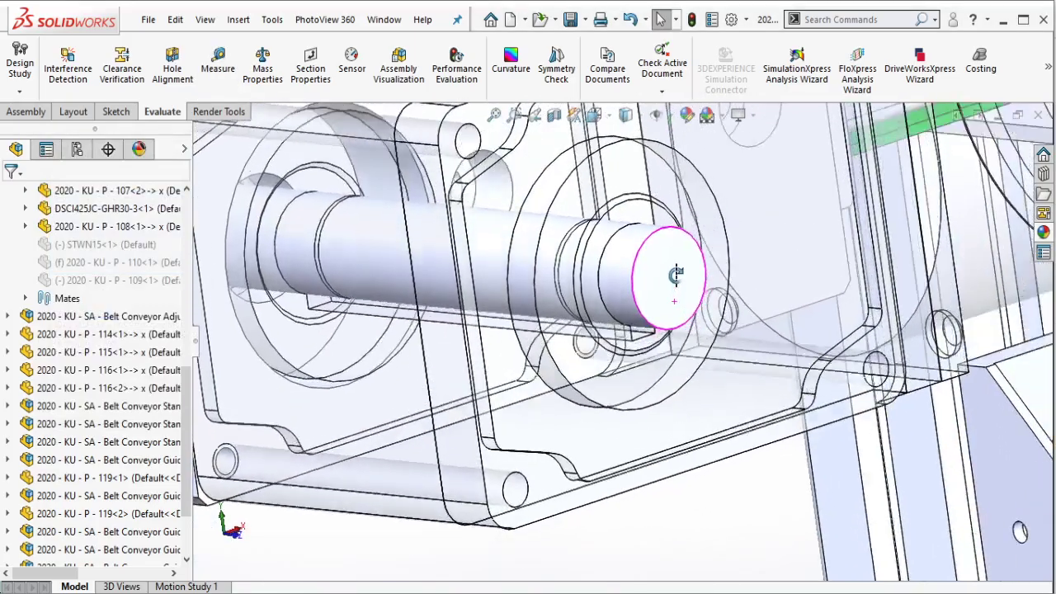
middle_click_drag(676, 274, 681, 287)
Sketch a radial line from the shaft end's centre to its outer edge as Sketch4.
left_click(678, 284)
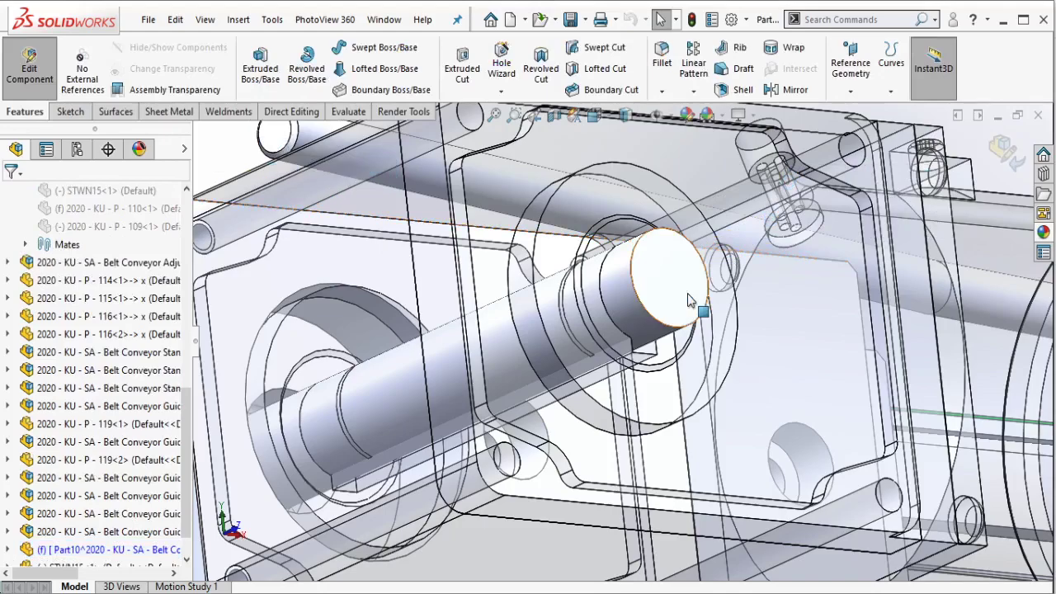
scroll(688, 300, "down", 2)
left_click(691, 281)
left_click(735, 246)
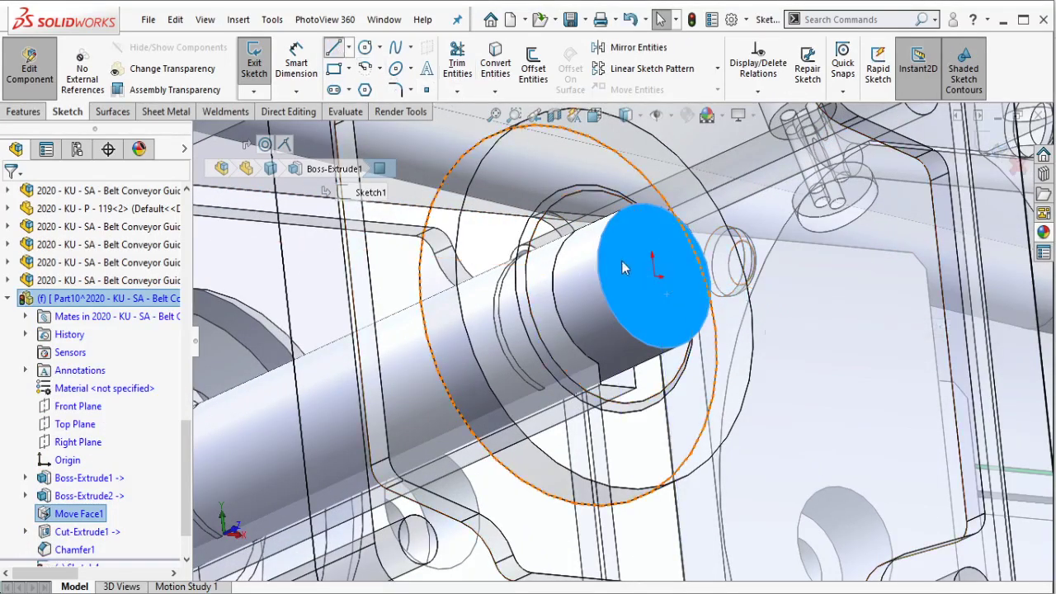
left_click(658, 290)
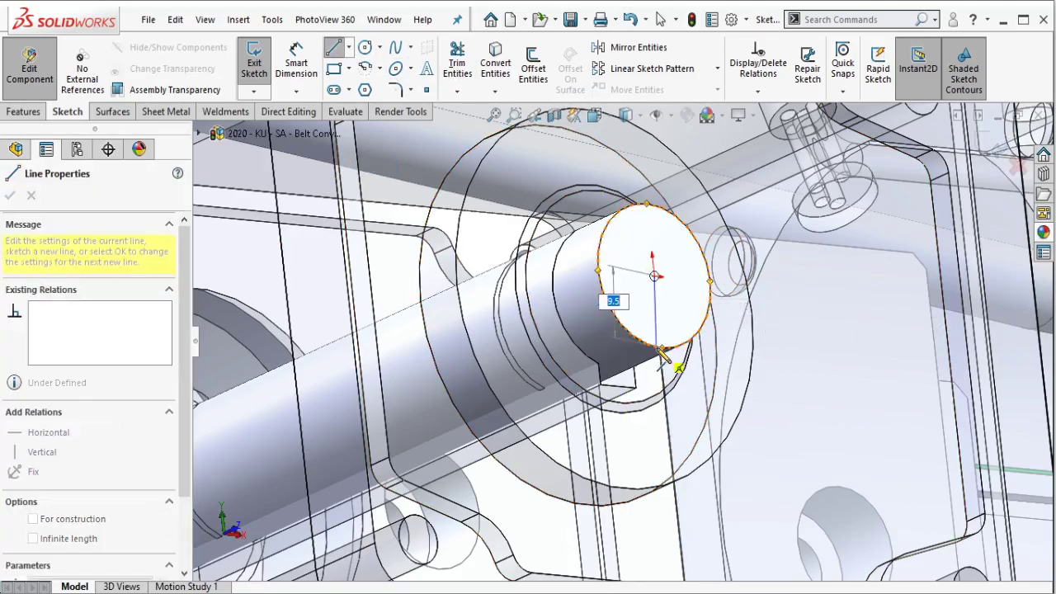
left_click(662, 351)
key("Escape")
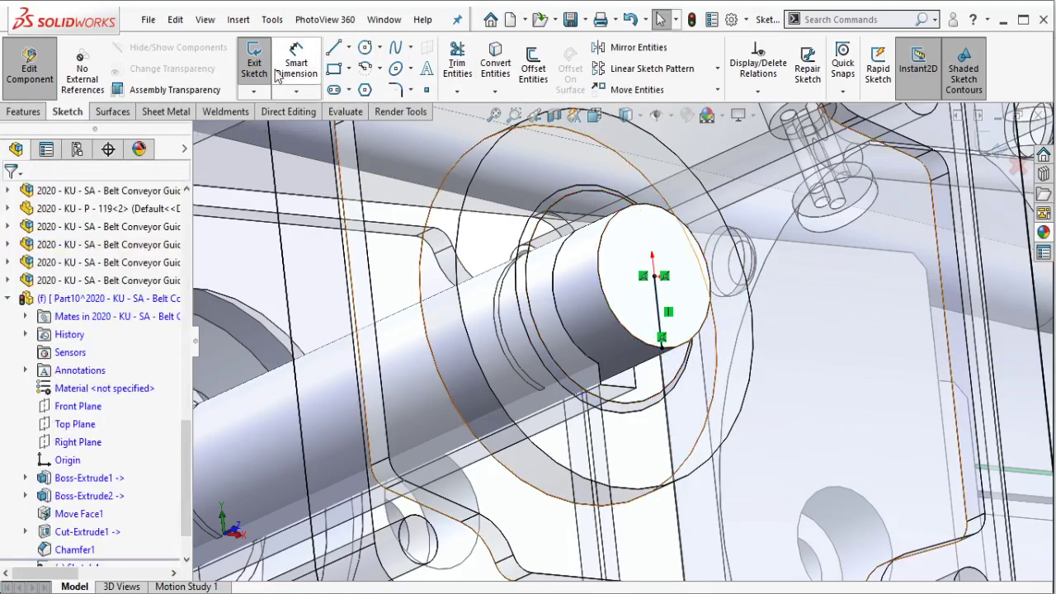
left_click(251, 55)
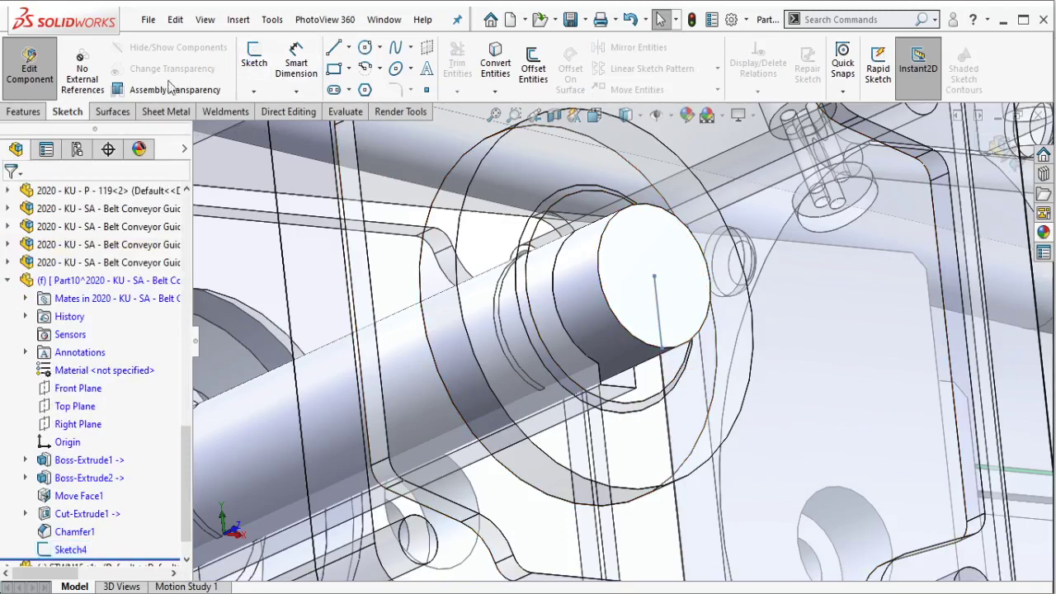
Create Plane1 through the line's outer endpoint, perpendicular to the line.
left_click(21, 113)
left_click(850, 68)
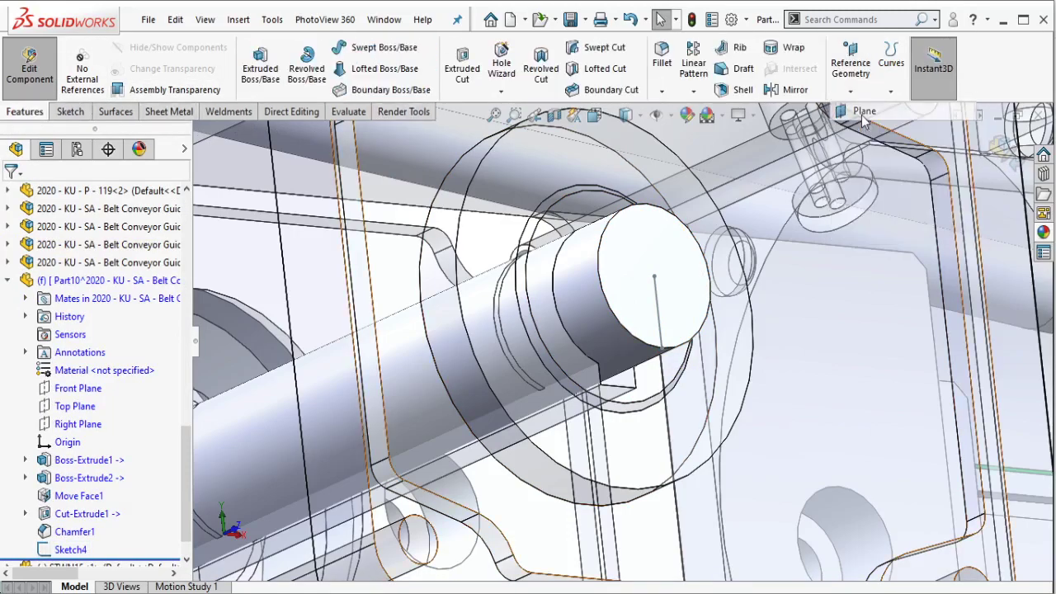
left_click(662, 349)
left_click(667, 337)
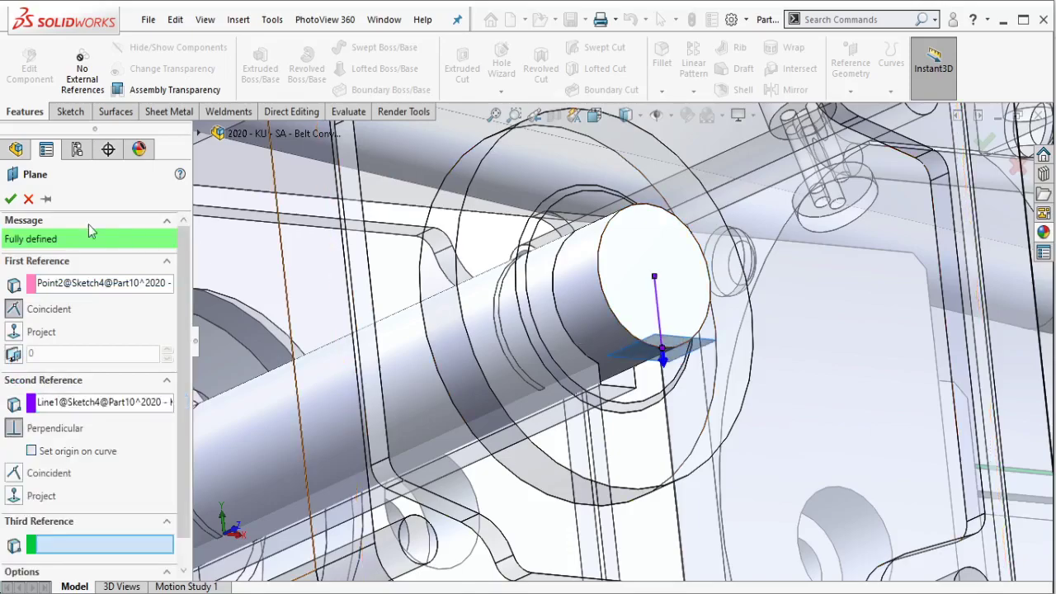
right_click(721, 351)
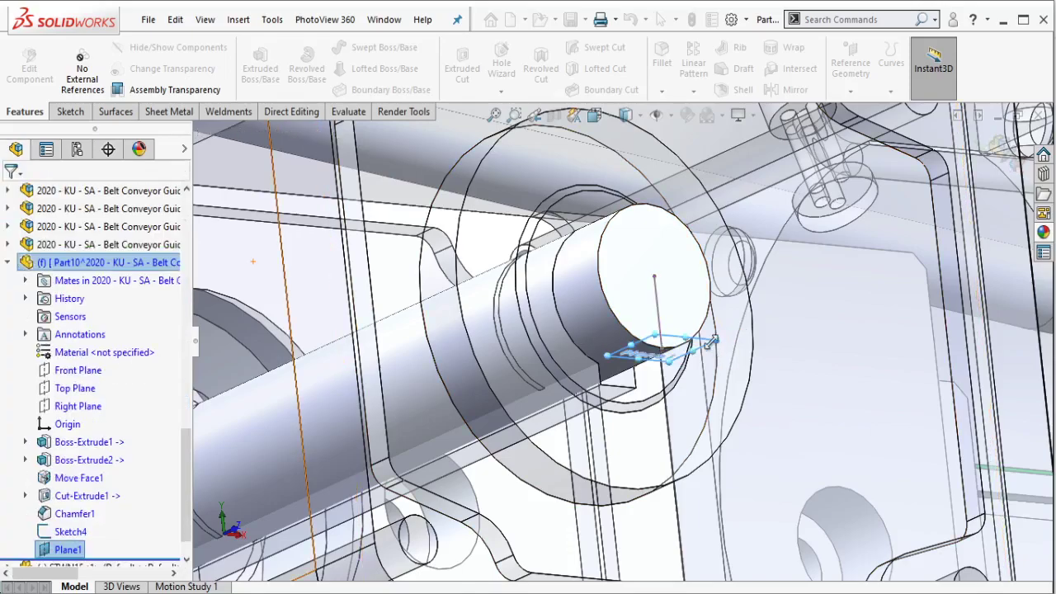
right_click(715, 350)
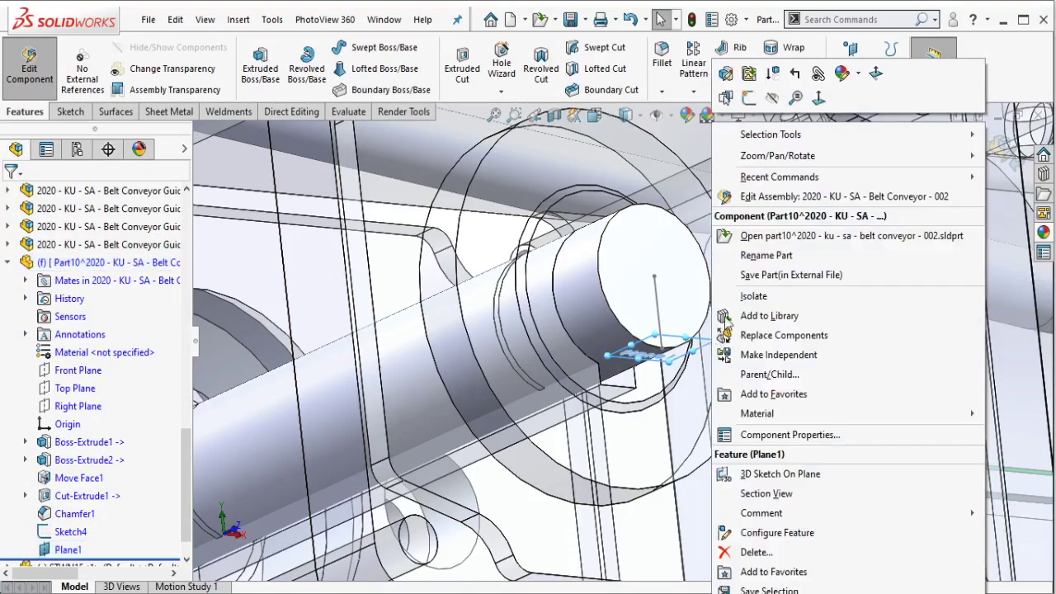
Start a sketch on Plane1 and draw a centerline from the origin to the shaft surface.
left_click(749, 98)
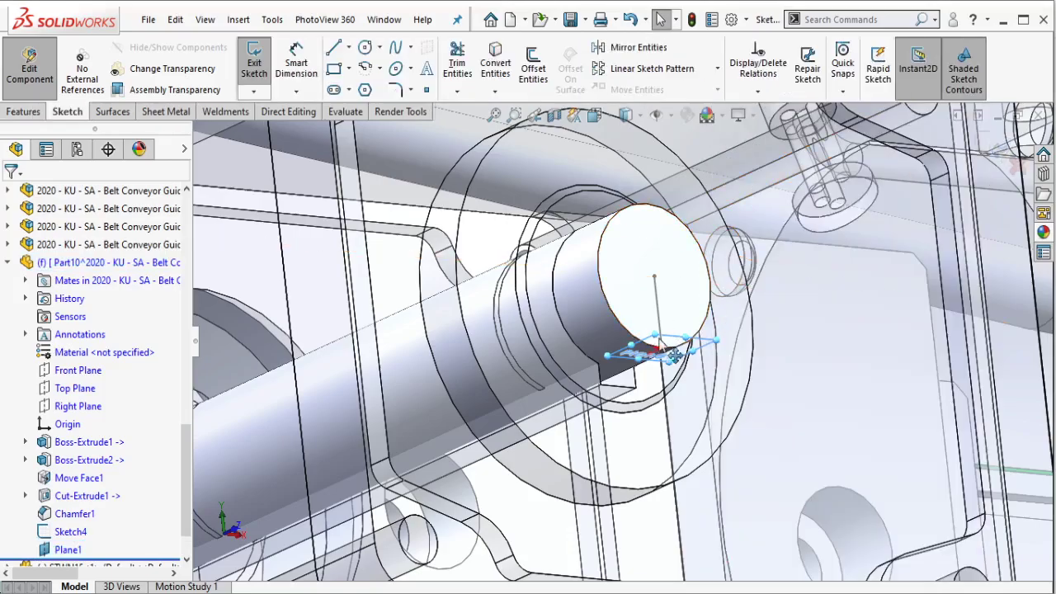
mouse_move(672, 350)
middle_mouse_down()
mouse_move(675, 197)
mouse_move(694, 149)
middle_mouse_up()
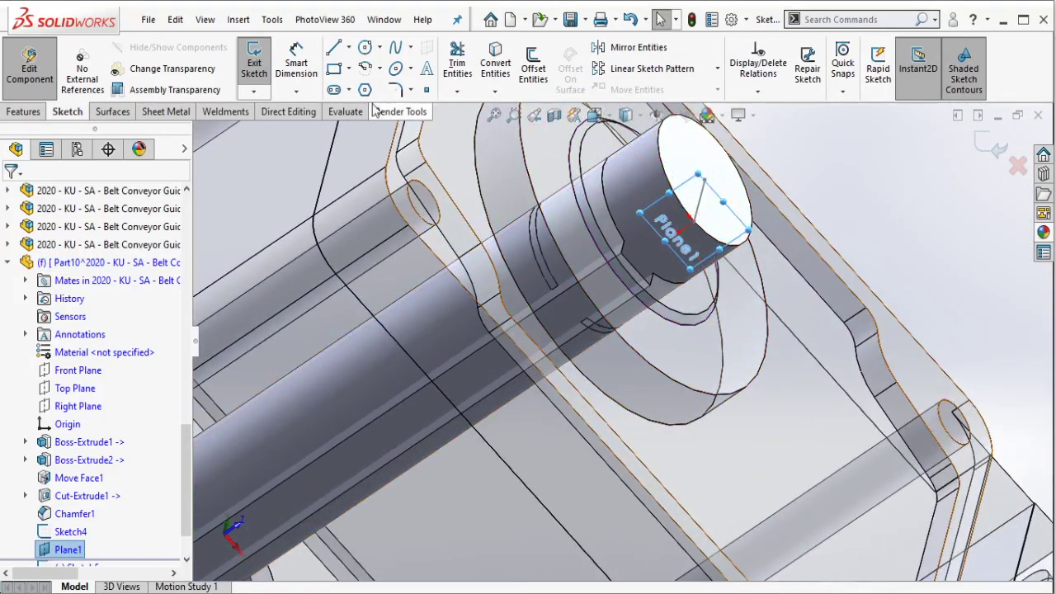
left_click(333, 89)
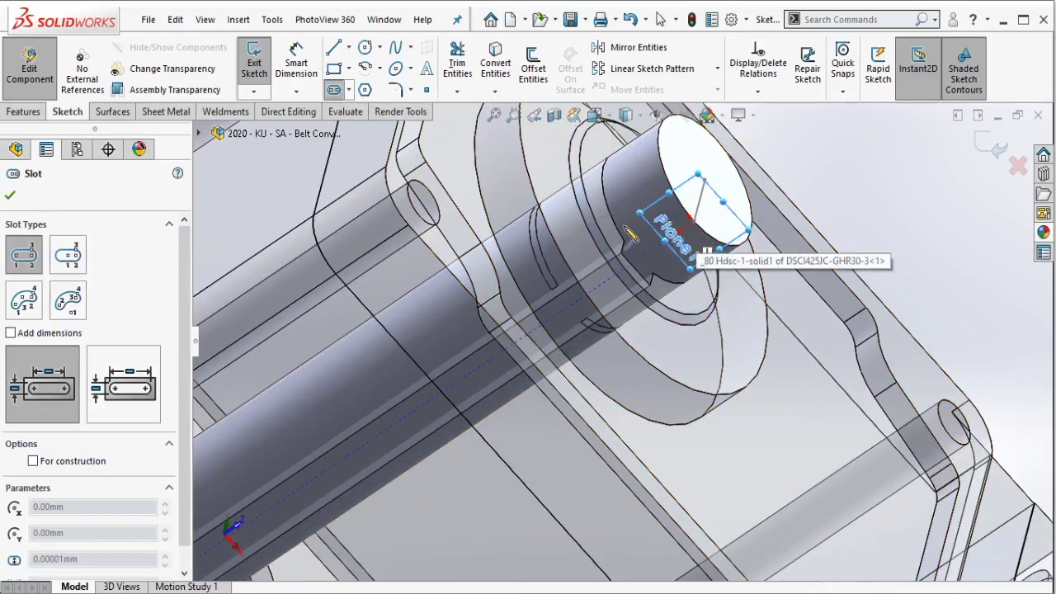
key("Escape")
left_click(348, 47)
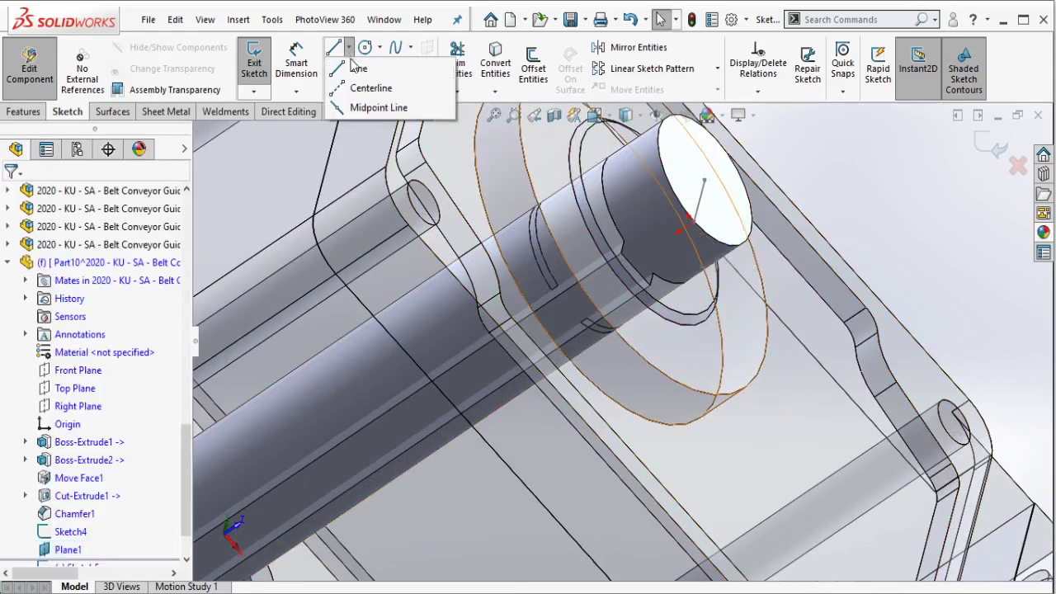
left_click(688, 219)
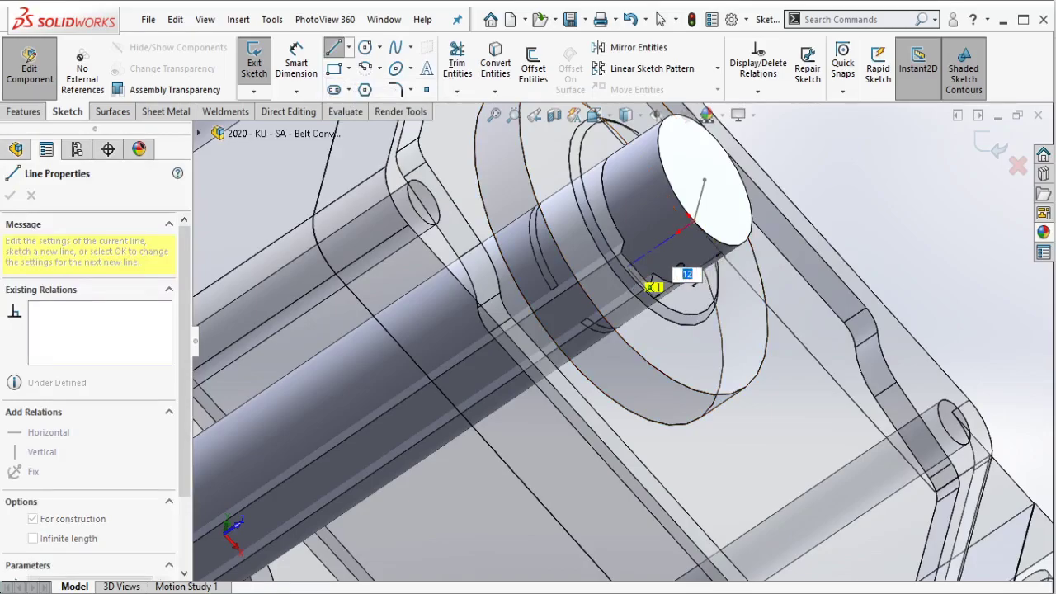
left_click(652, 285)
key("Escape")
mouse_move(684, 276)
middle_mouse_down()
mouse_move(650, 321)
mouse_move(615, 284)
middle_mouse_up()
Draw a slot along the shaft starting at the centerline's endpoint.
left_click(335, 89)
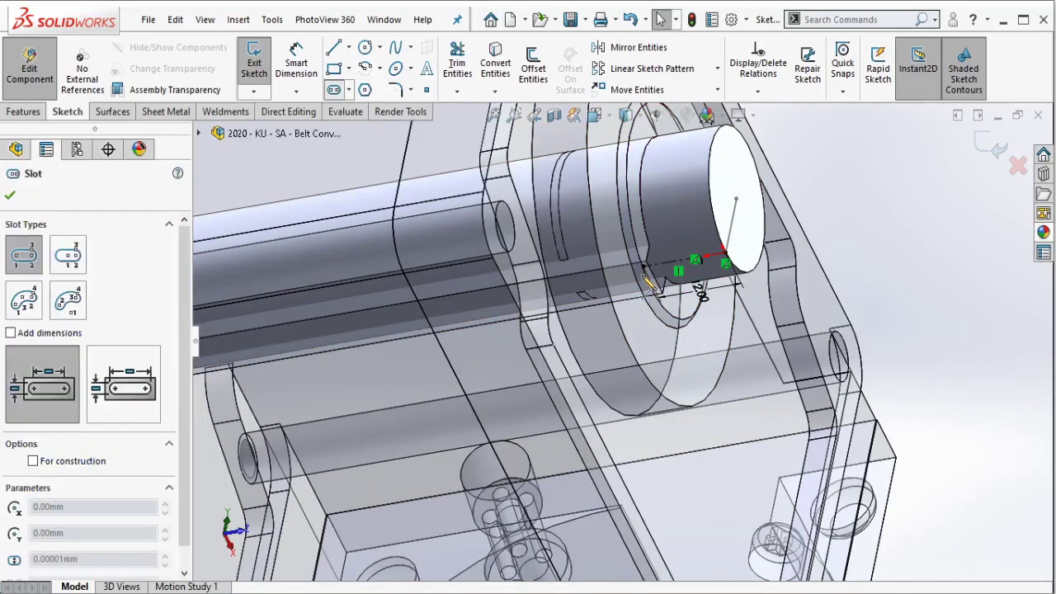
left_click(677, 269)
scroll(452, 327, "down", 2)
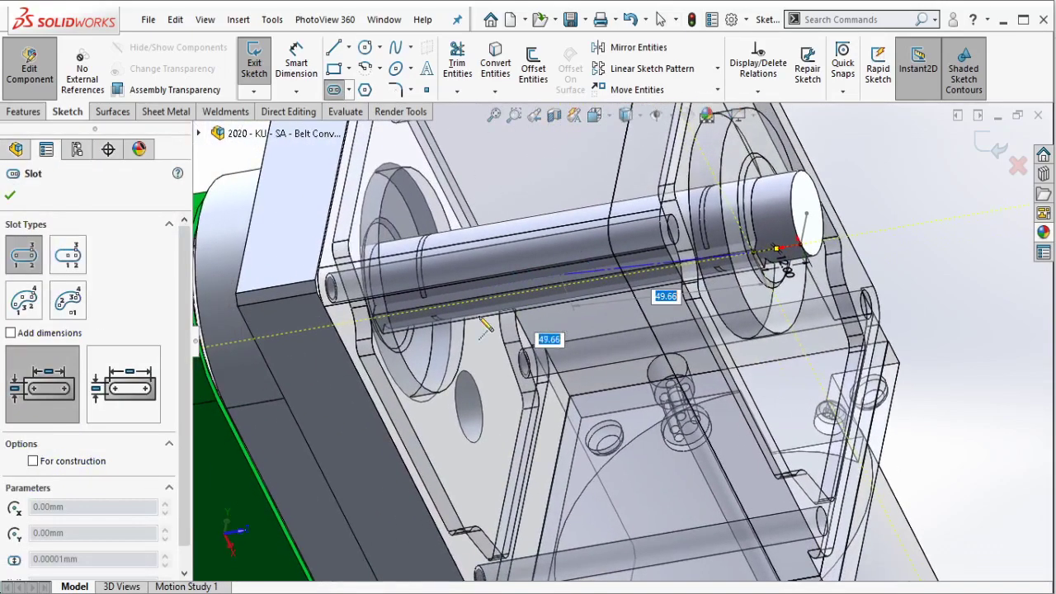
scroll(450, 328, "down", 2)
scroll(448, 330, "down", 2)
scroll(444, 331, "down", 2)
scroll(450, 318, "down", 2)
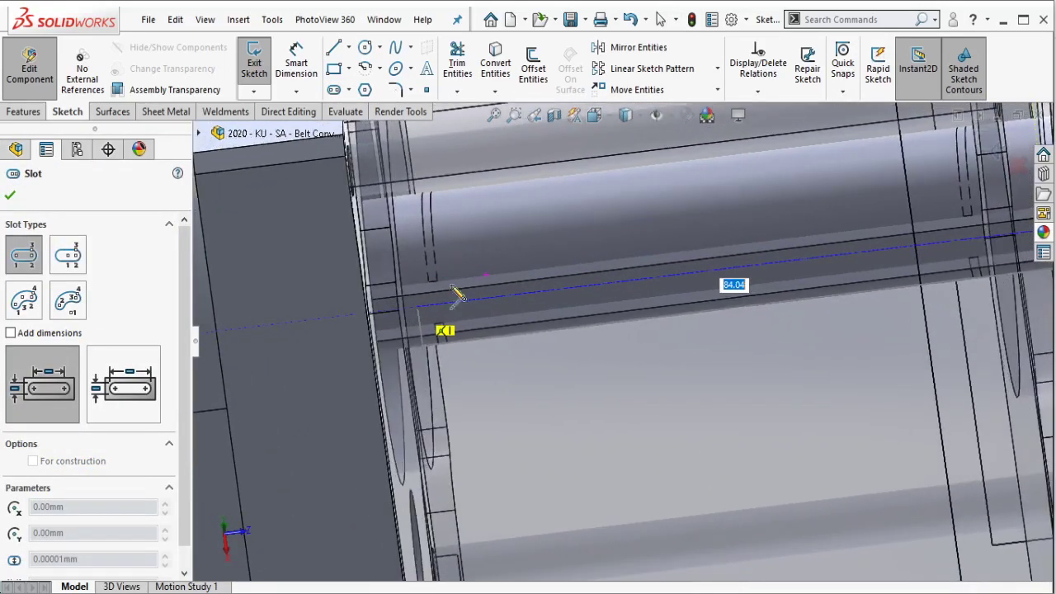
left_click(411, 310)
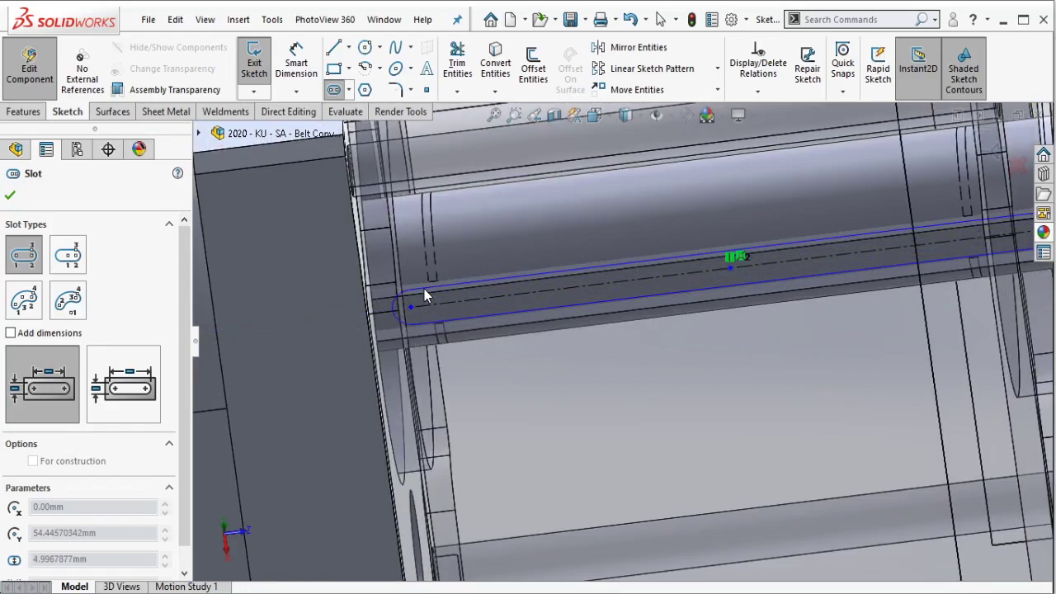
left_click(424, 289)
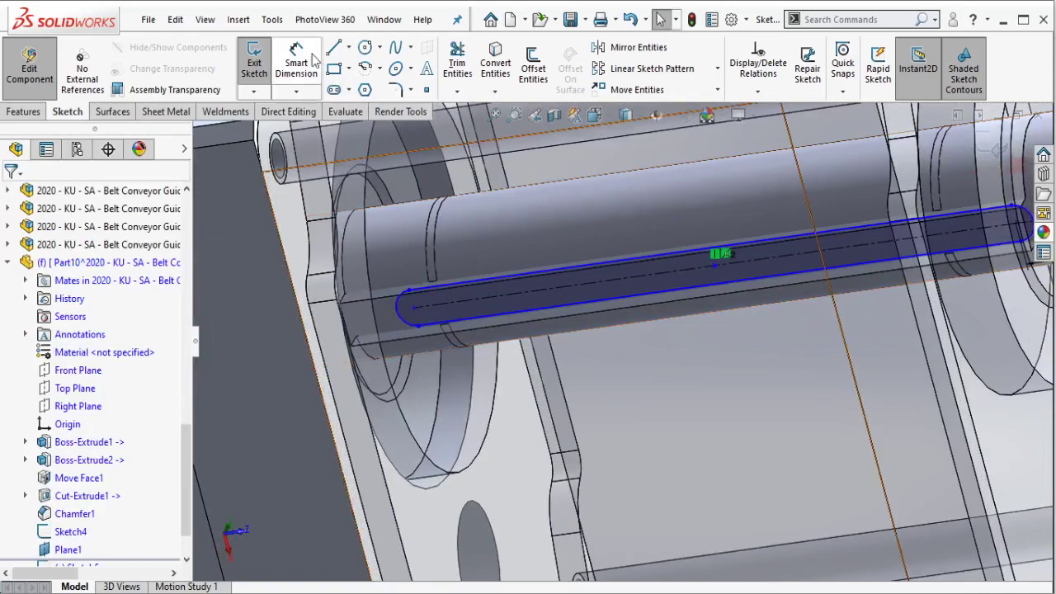
Dimension the keyway slot 6 mm wide and 85 mm long.
left_click(297, 57)
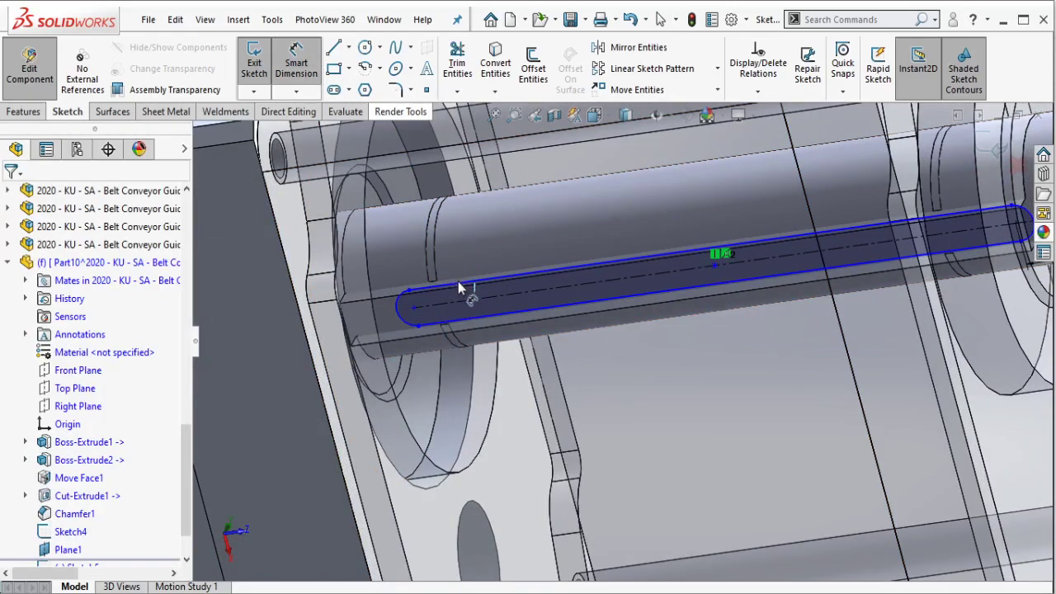
left_click(464, 322)
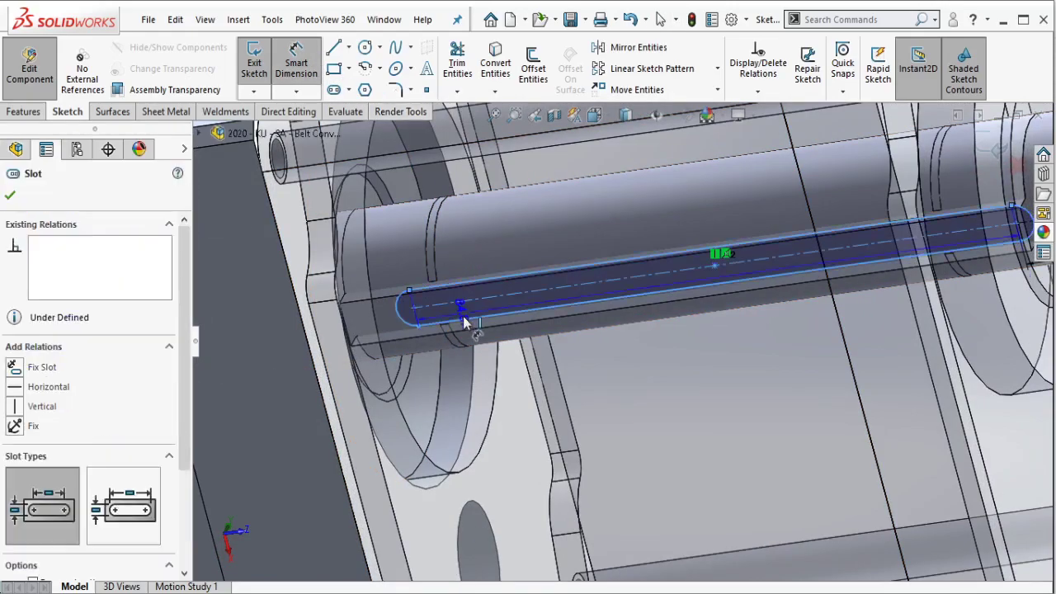
left_click(513, 399)
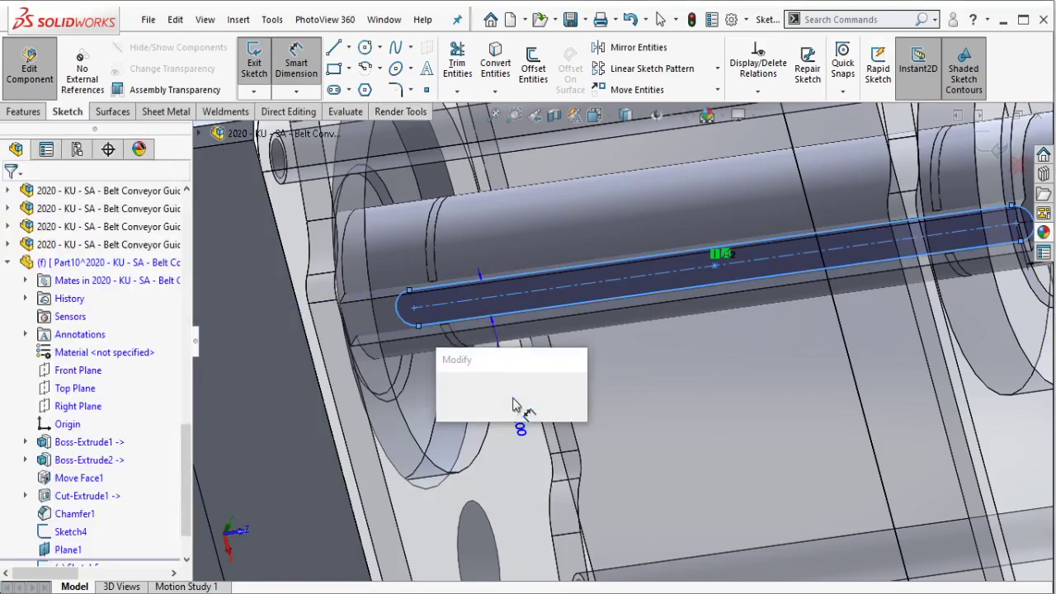
type("5")
key("Return")
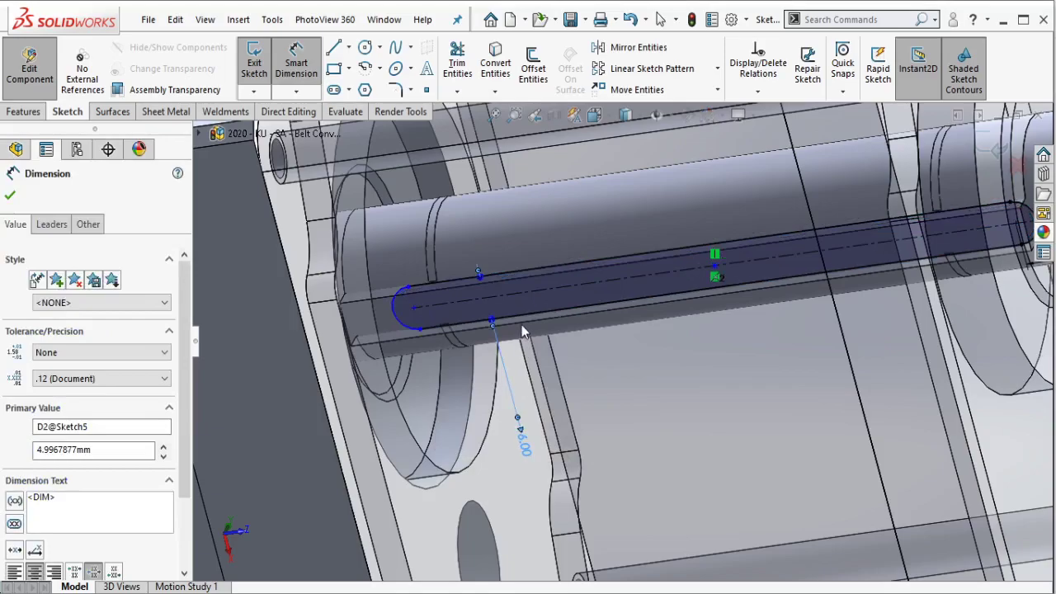
left_click(525, 358)
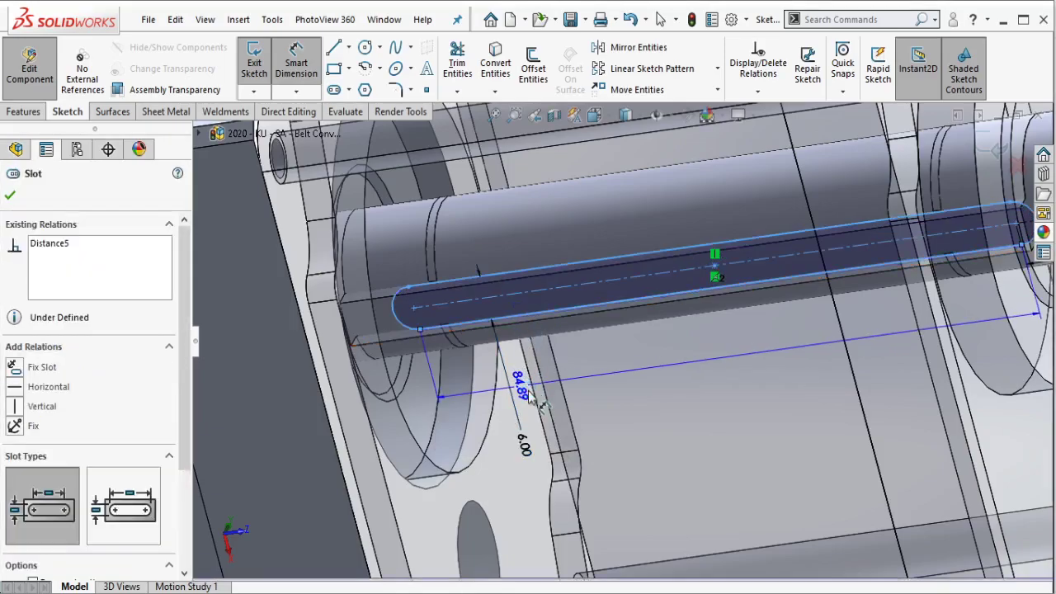
left_click(530, 397)
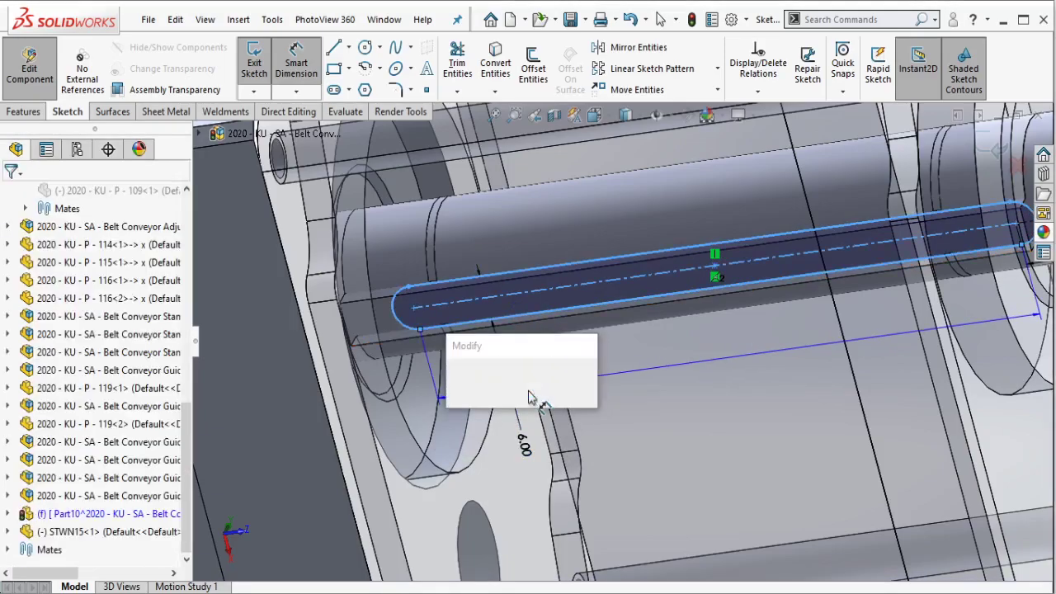
type("85")
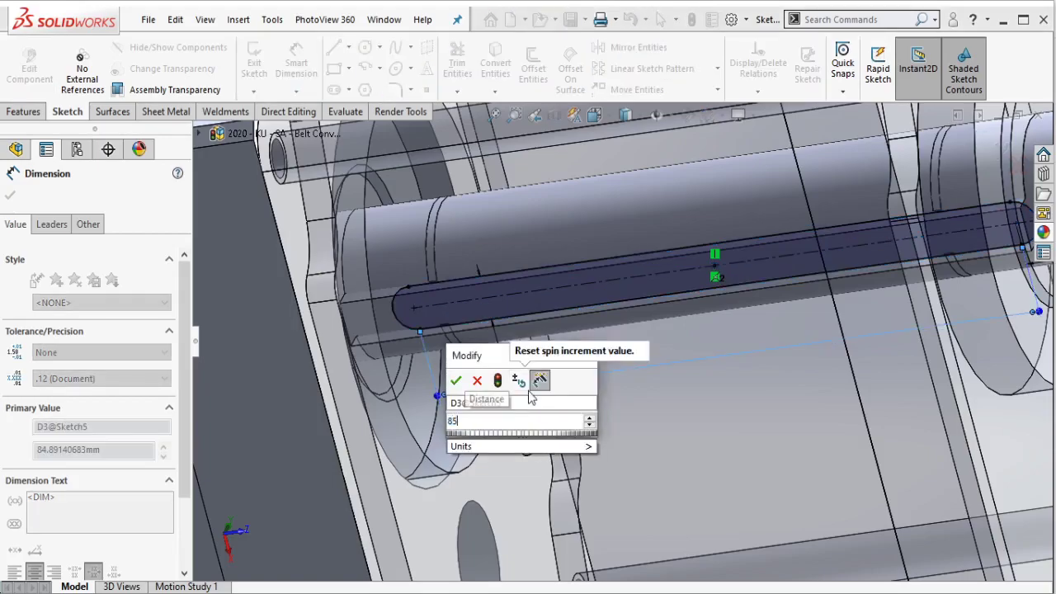
key("Escape")
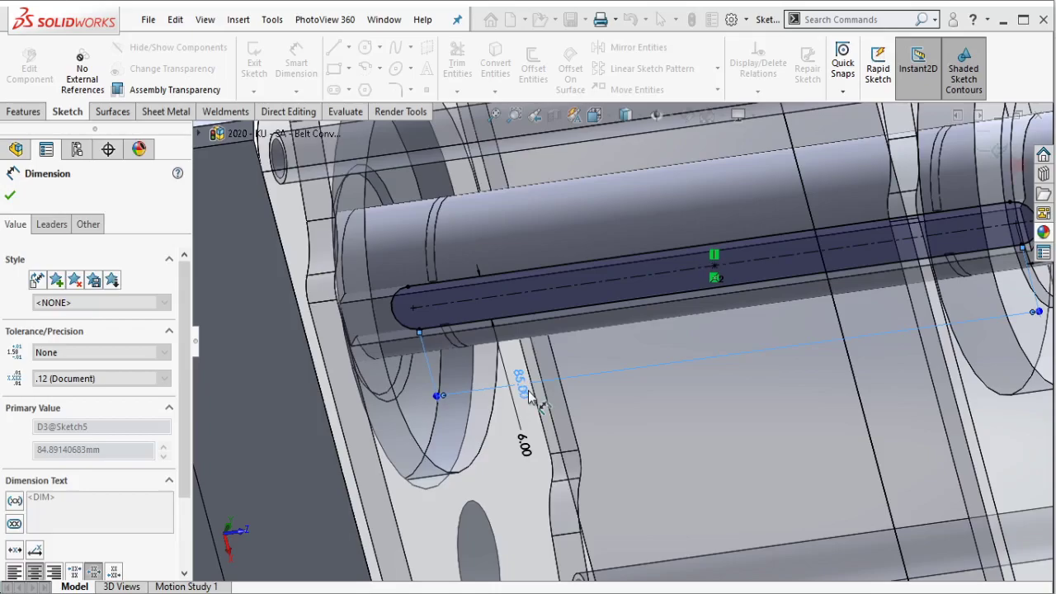
key("Escape")
middle_click_drag(529, 388, 524, 300)
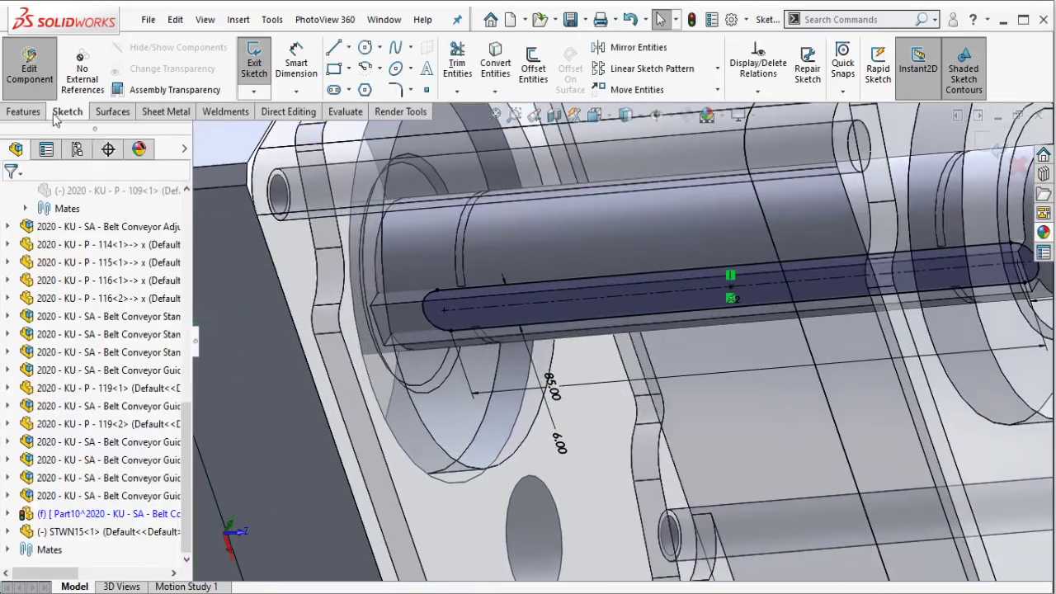
Extrude-cut the slot sketch 3 mm Blind into the shaft as the keyway.
left_click(39, 113)
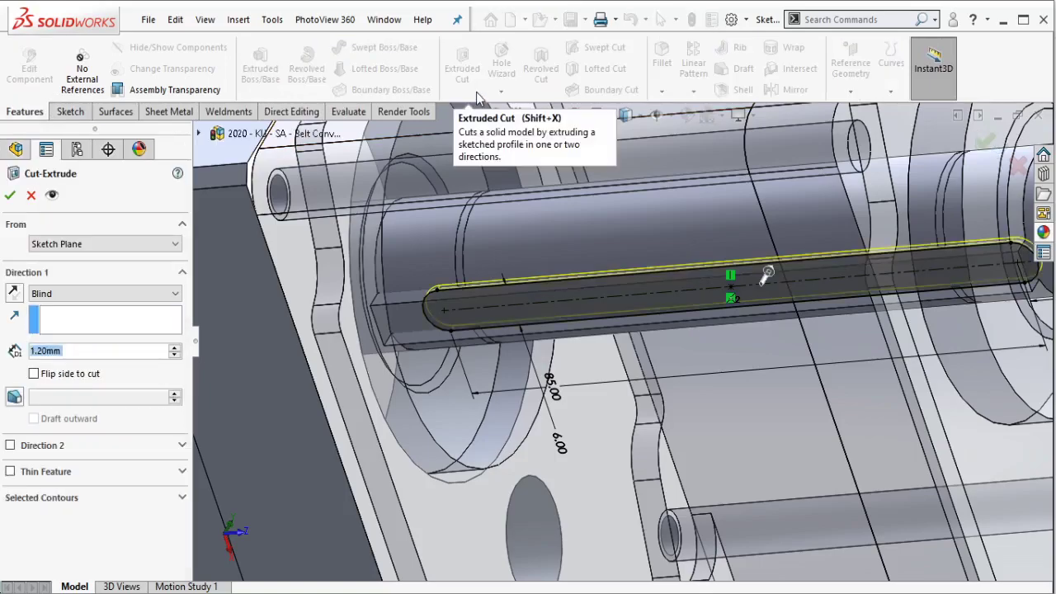
type("3")
key("Return")
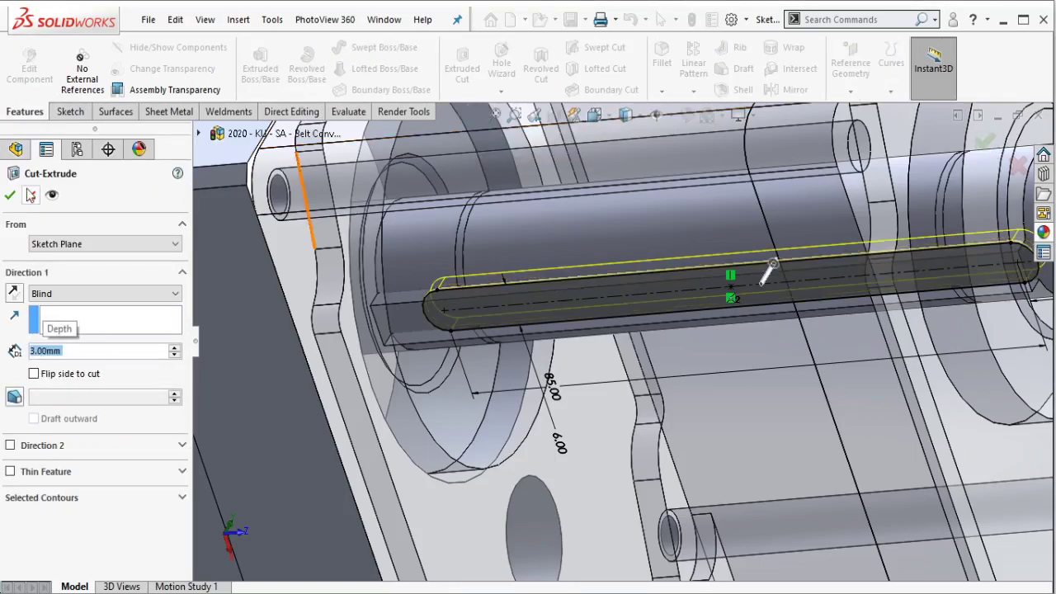
left_click(27, 198)
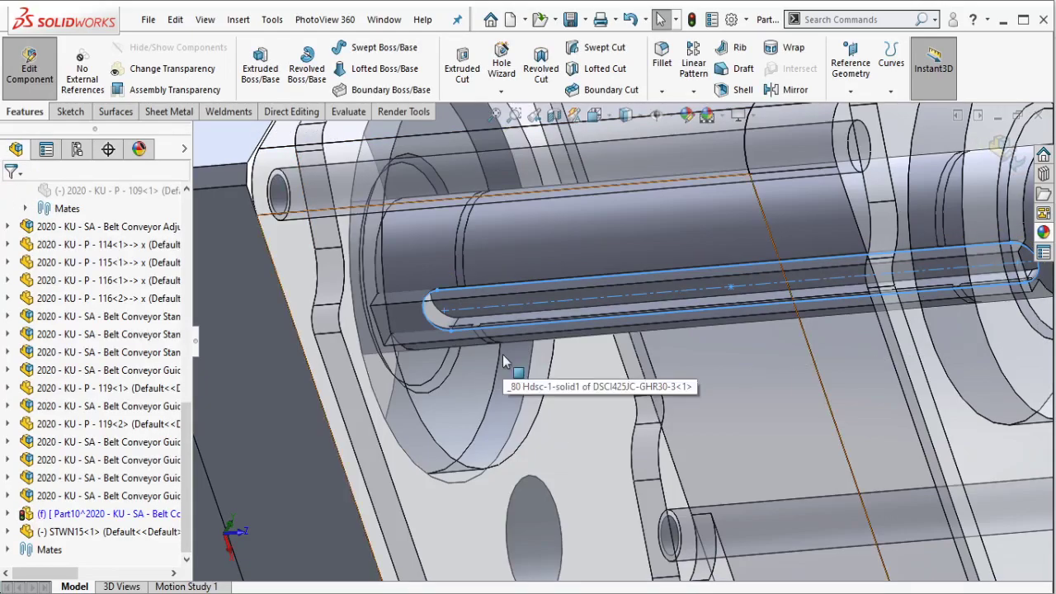
scroll(499, 338, "down", 5)
Chamfer the keyway's top edge by 0.3 mm at 45° using the Chamfer tool.
key("Escape")
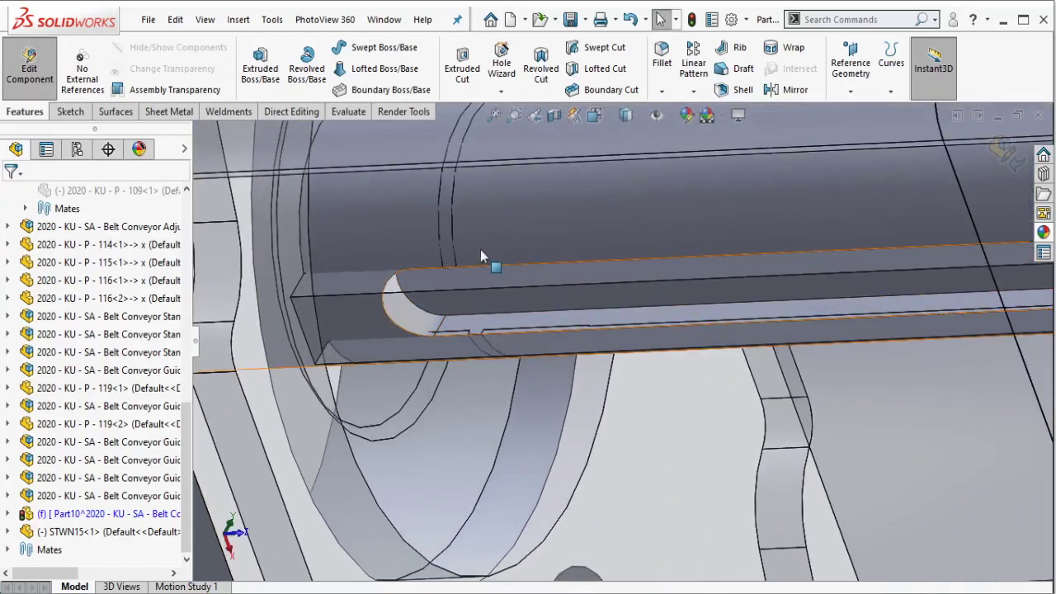
left_click(693, 91)
left_click(663, 91)
left_click(671, 131)
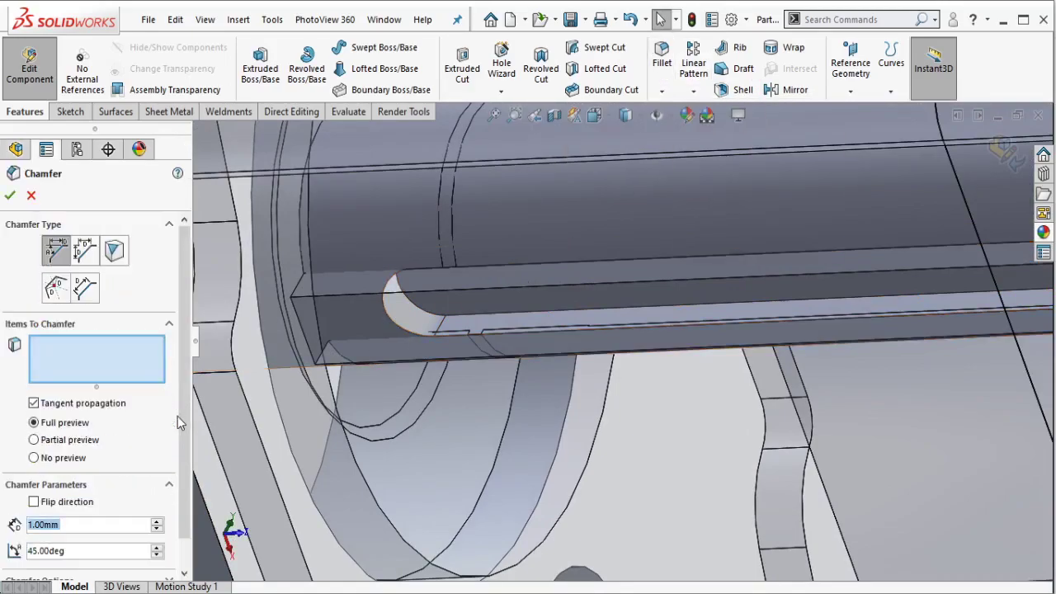
double_click(50, 525)
type("0.")
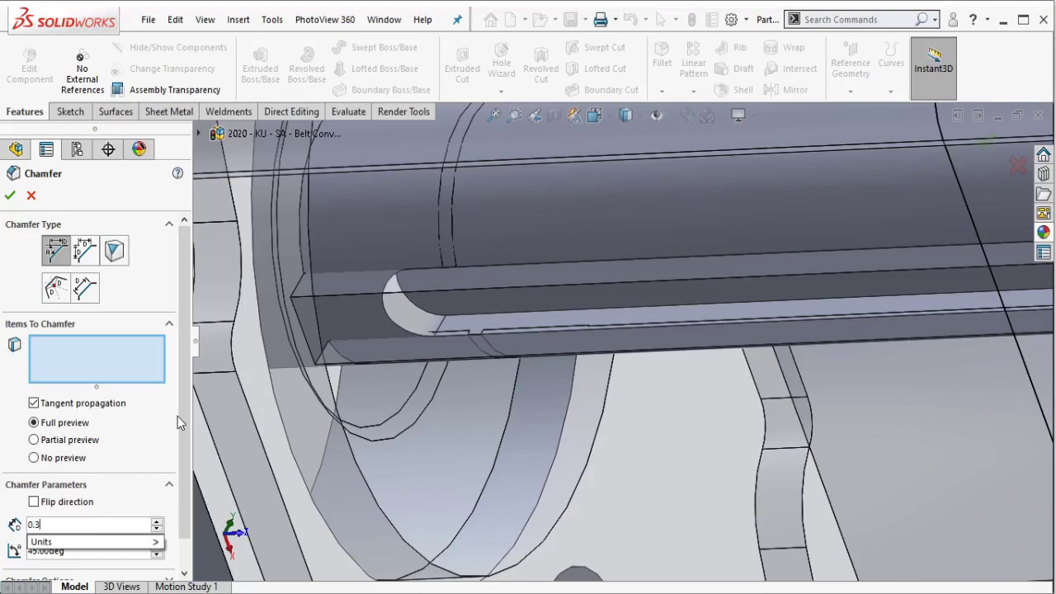
type("3")
left_click(403, 330)
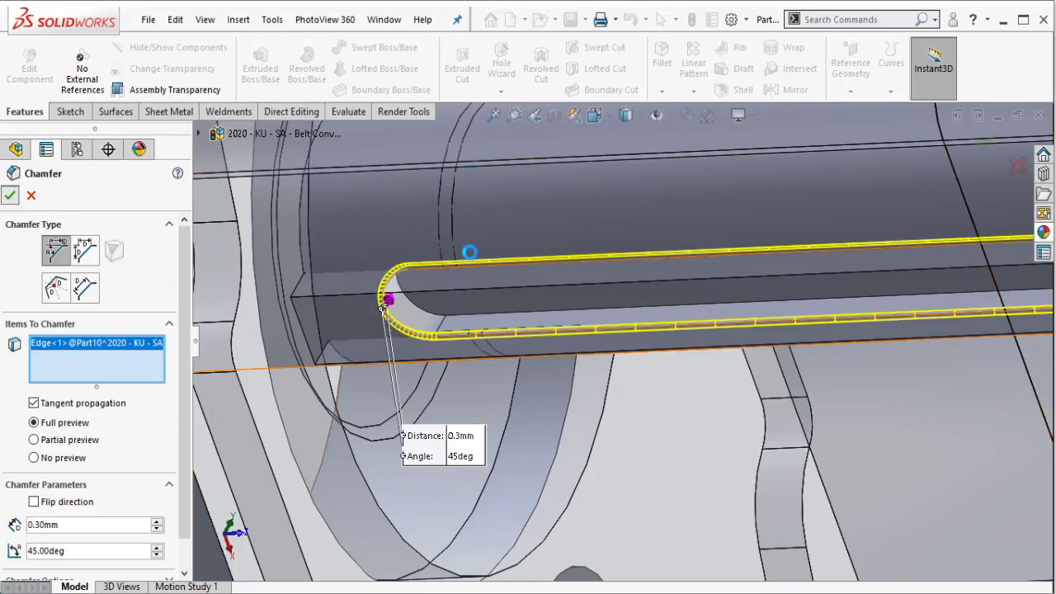
scroll(466, 276, "up", 3)
Exit shaft editing and return to the conveyor assembly.
scroll(643, 254, "down", 2)
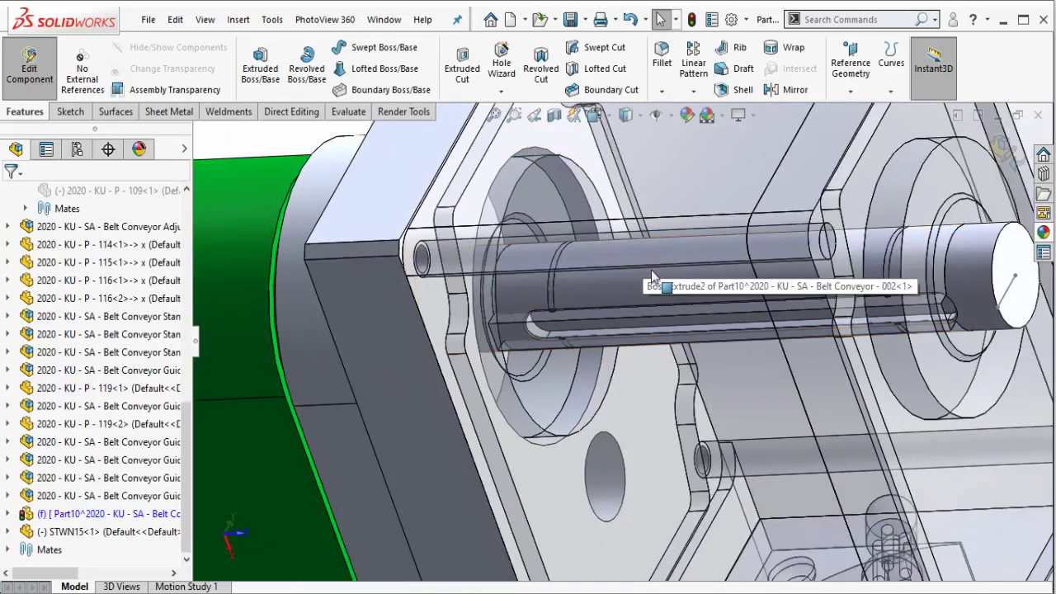
scroll(652, 276, "up", 1)
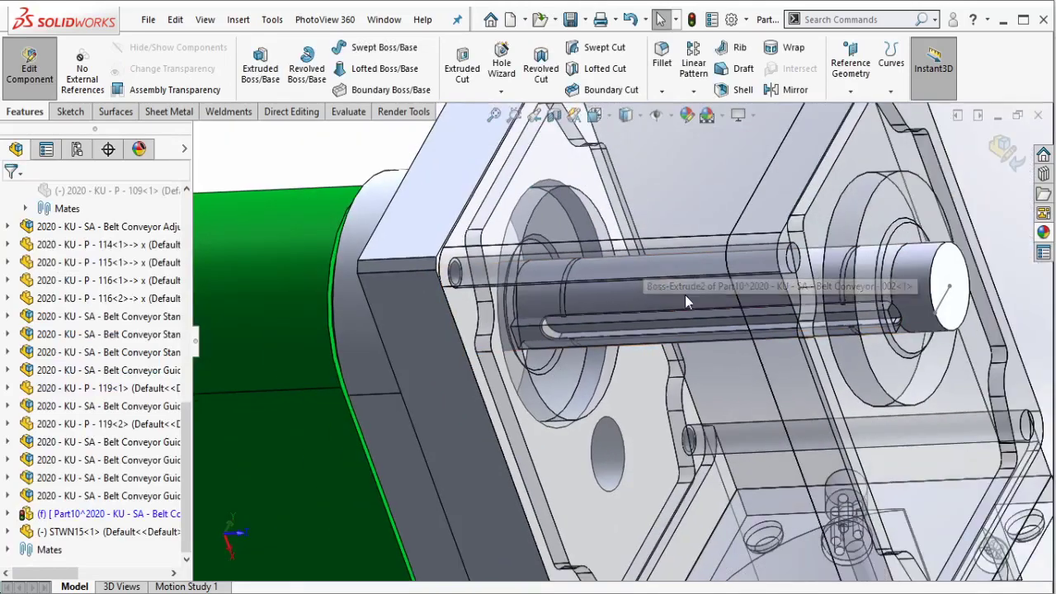
left_click(945, 297)
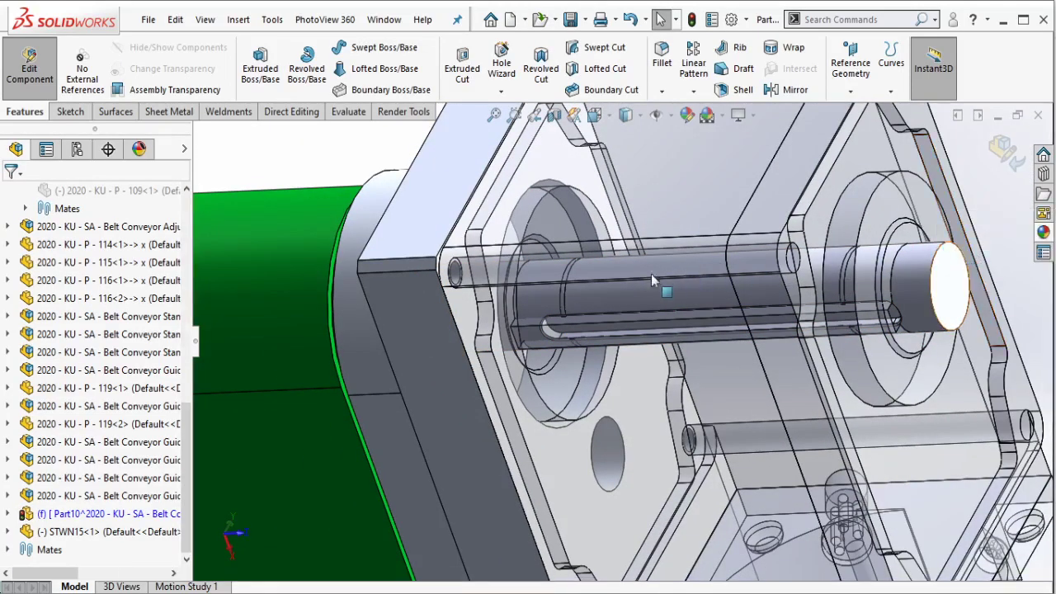
scroll(651, 274, "up", 3)
left_click(30, 66)
Make the green conveyor roller transparent with Change Transparency.
left_click(393, 280)
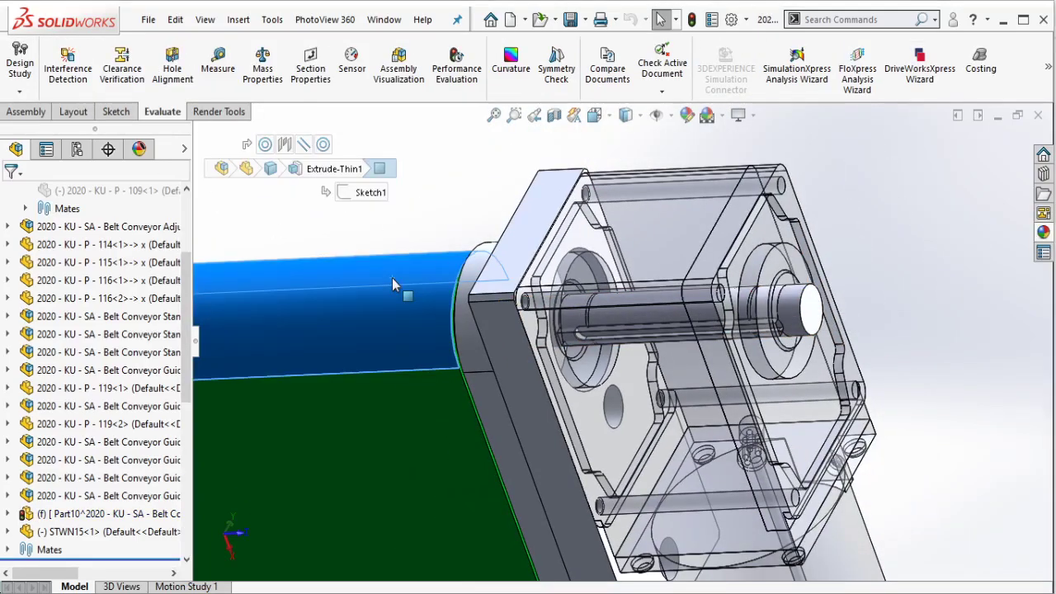
left_click(553, 182)
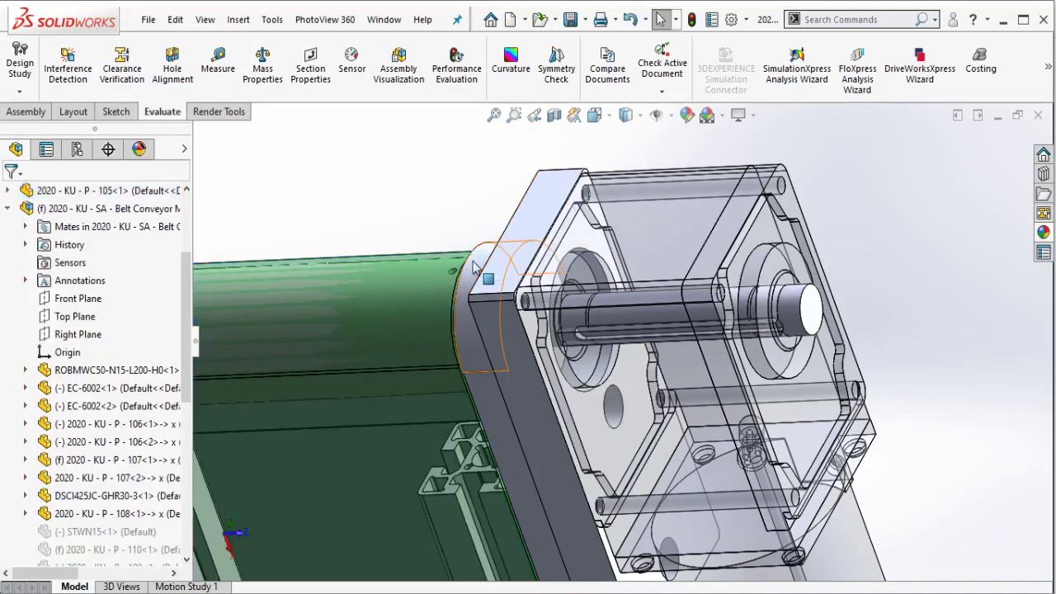
middle_click_drag(561, 190, 467, 255)
scroll(467, 256, "down", 2)
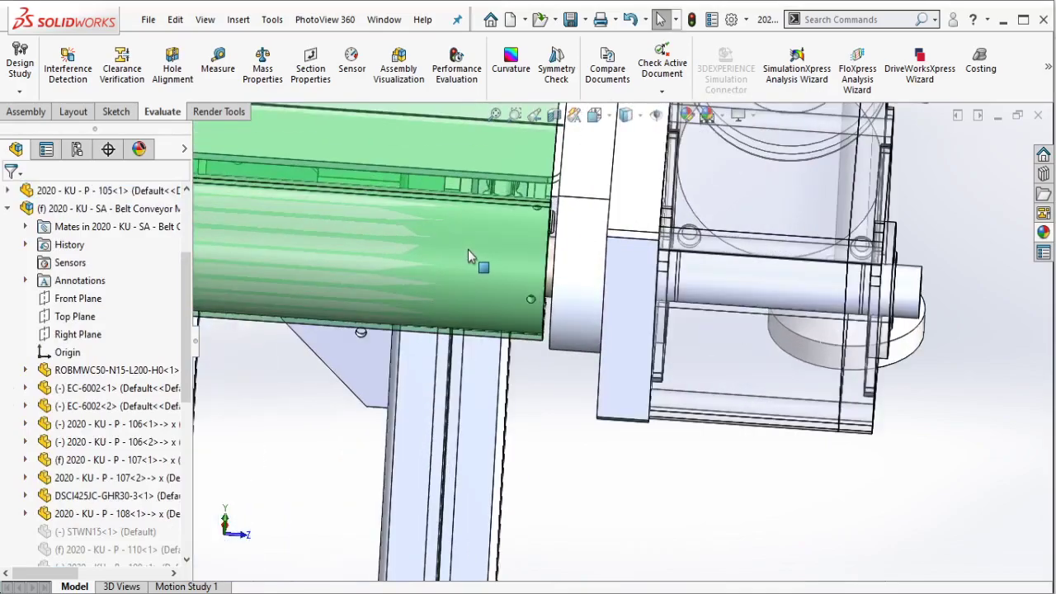
left_click(468, 250)
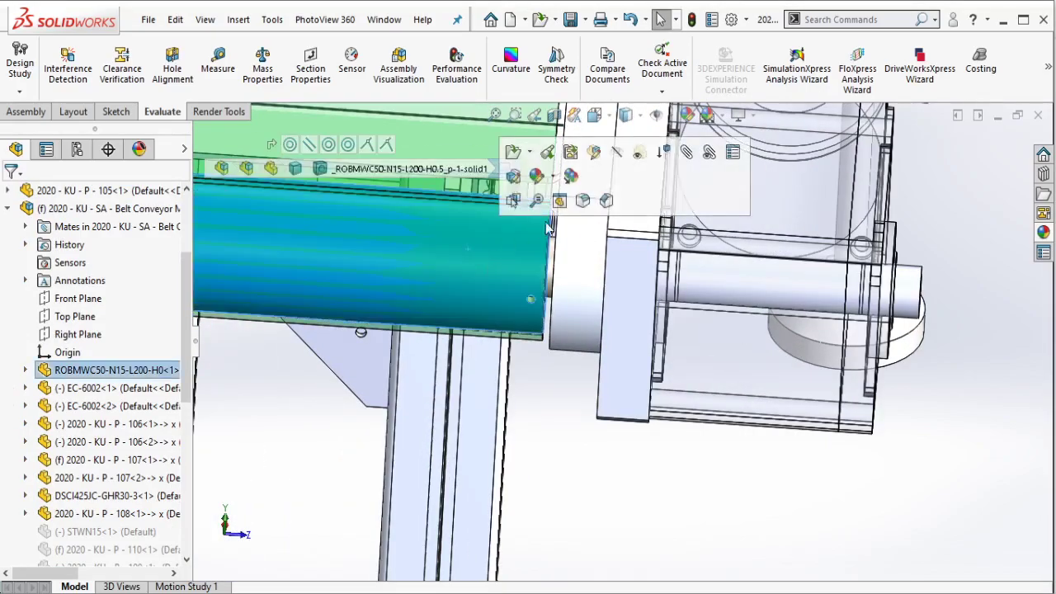
left_click(652, 159)
Orbit and zoom to inspect the keyed shaft end inside the roller hub.
scroll(560, 244, "down", 6)
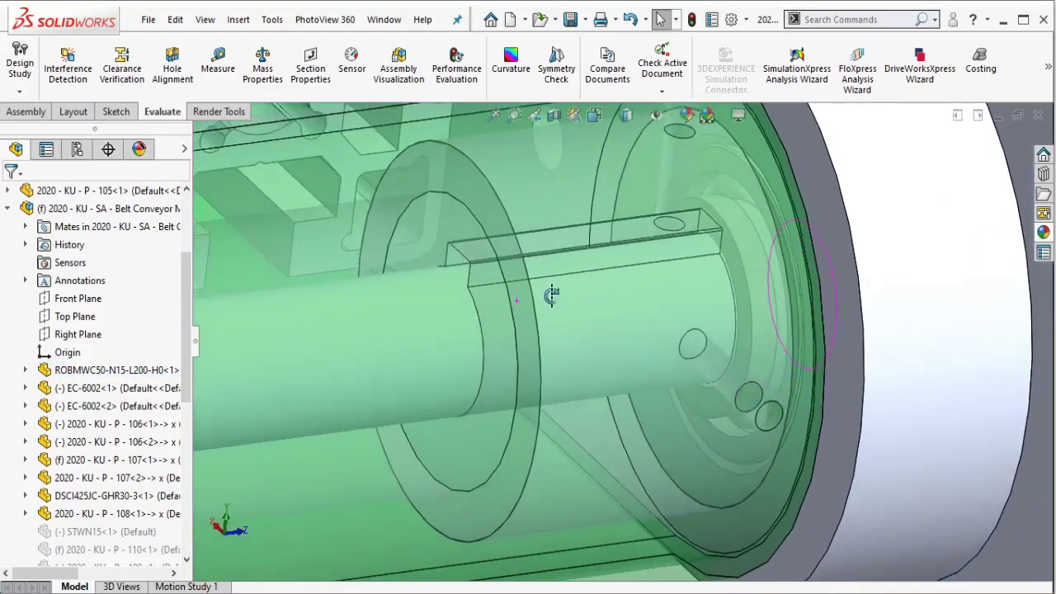
middle_click_drag(559, 243, 704, 279)
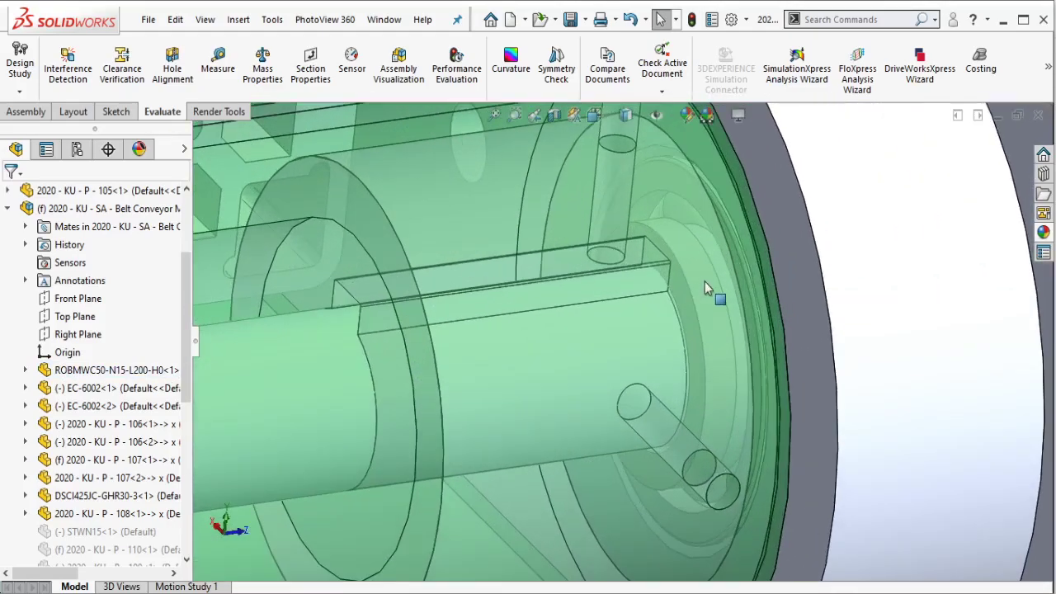
left_click(707, 304)
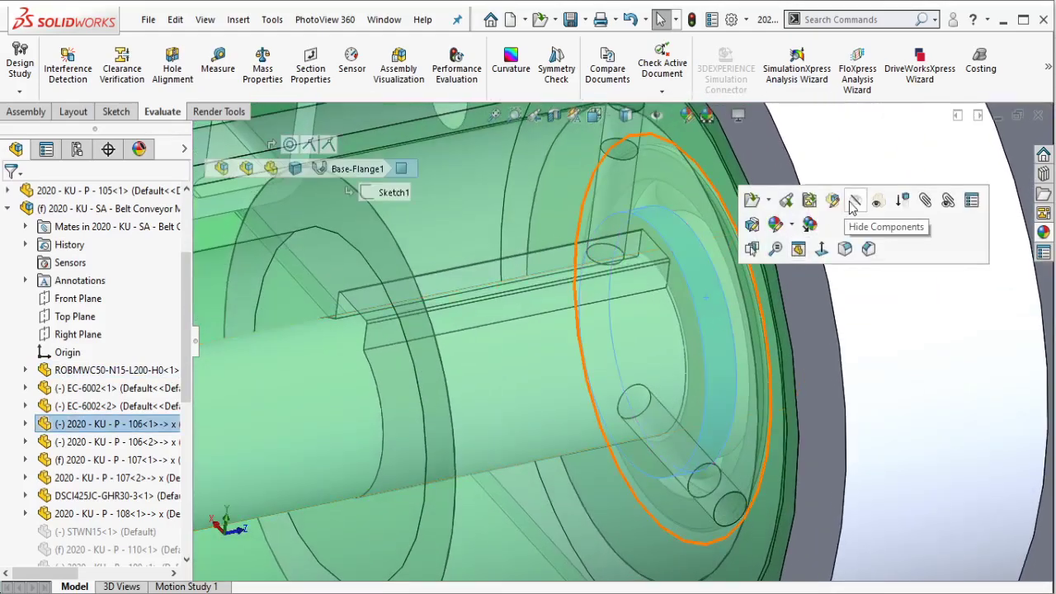
key("Escape")
scroll(673, 304, "down", 3)
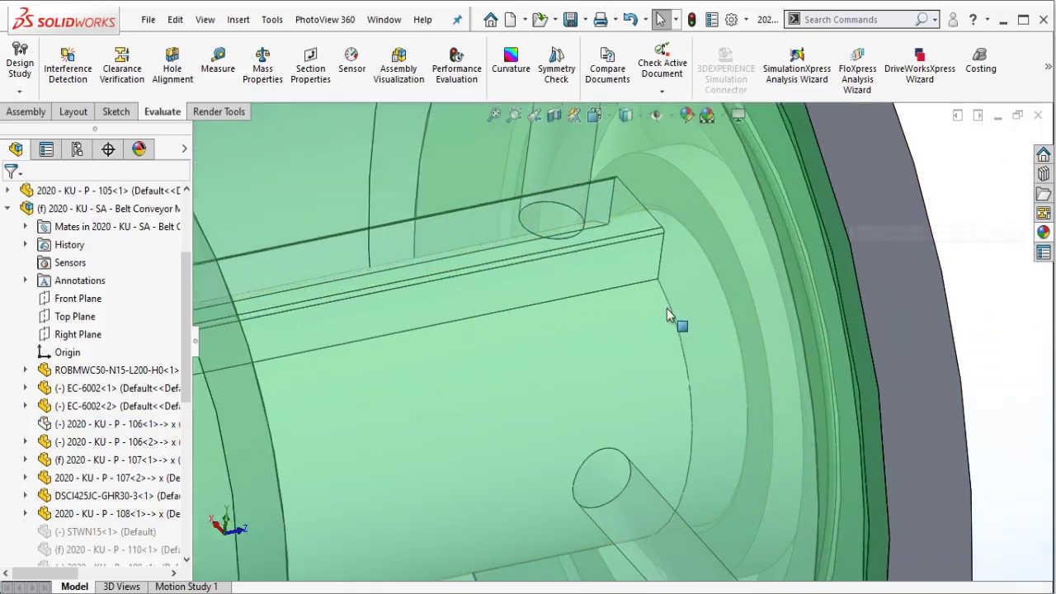
scroll(673, 304, "up", 2)
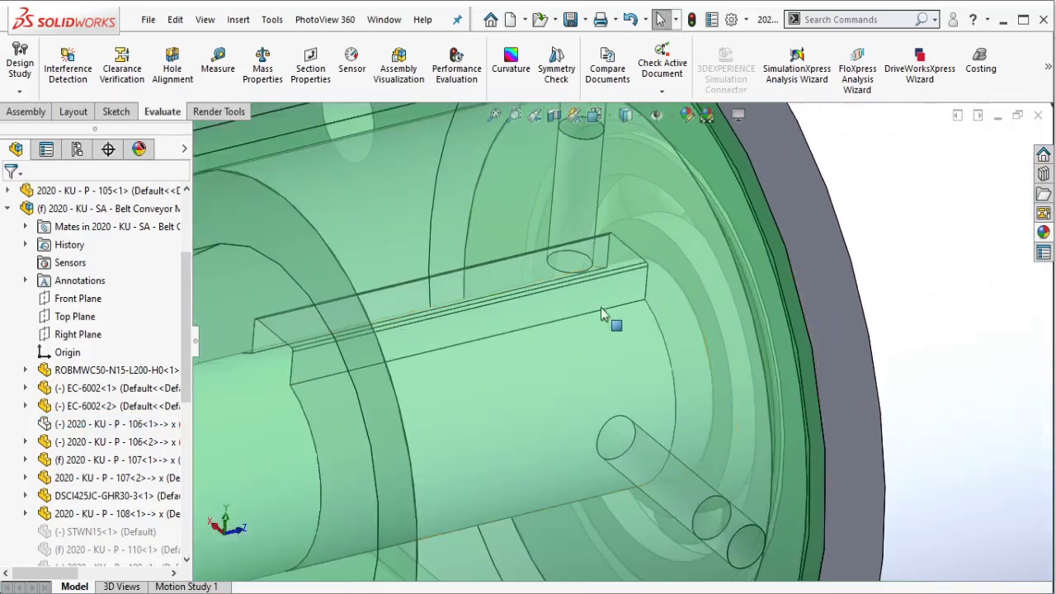
scroll(536, 332, "up", 2)
scroll(503, 376, "up", 1)
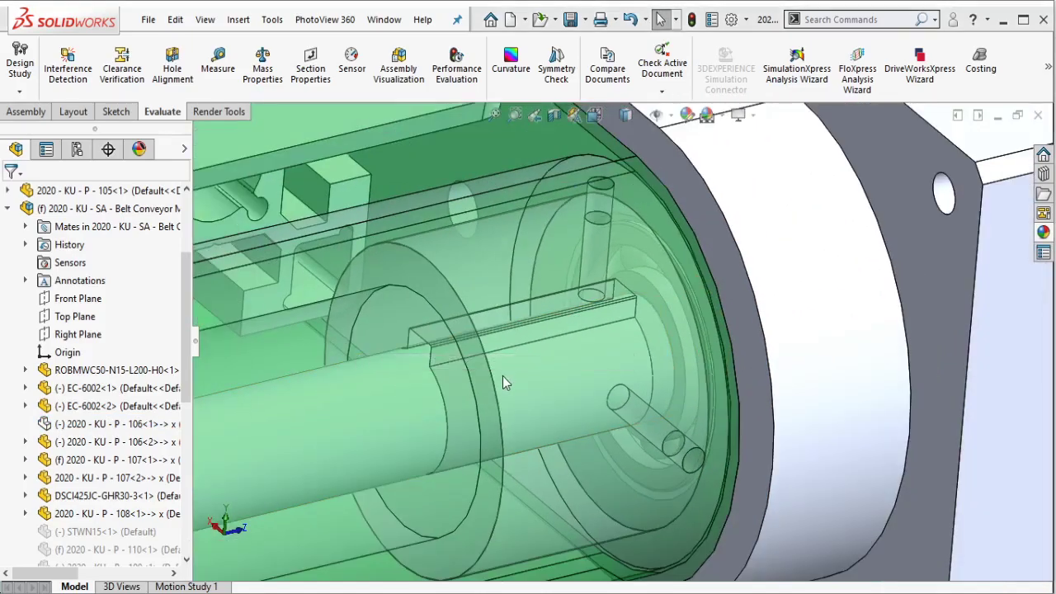
scroll(496, 388, "down", 2)
scroll(495, 289, "down", 2)
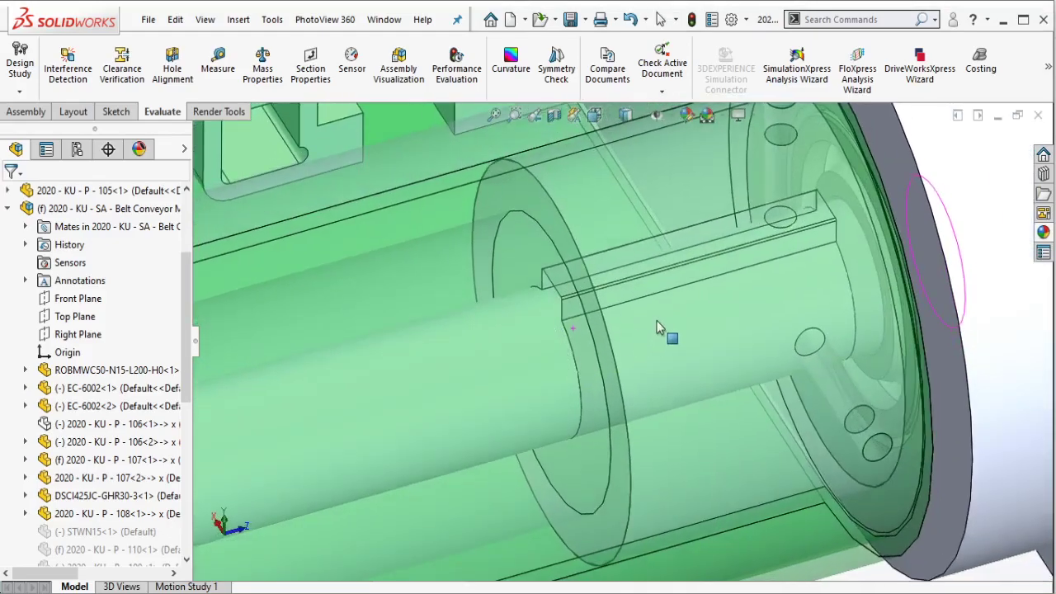
Start the Measure tool and zoom in on the motor shaft's key slot.
left_click(218, 62)
scroll(648, 280, "down", 3)
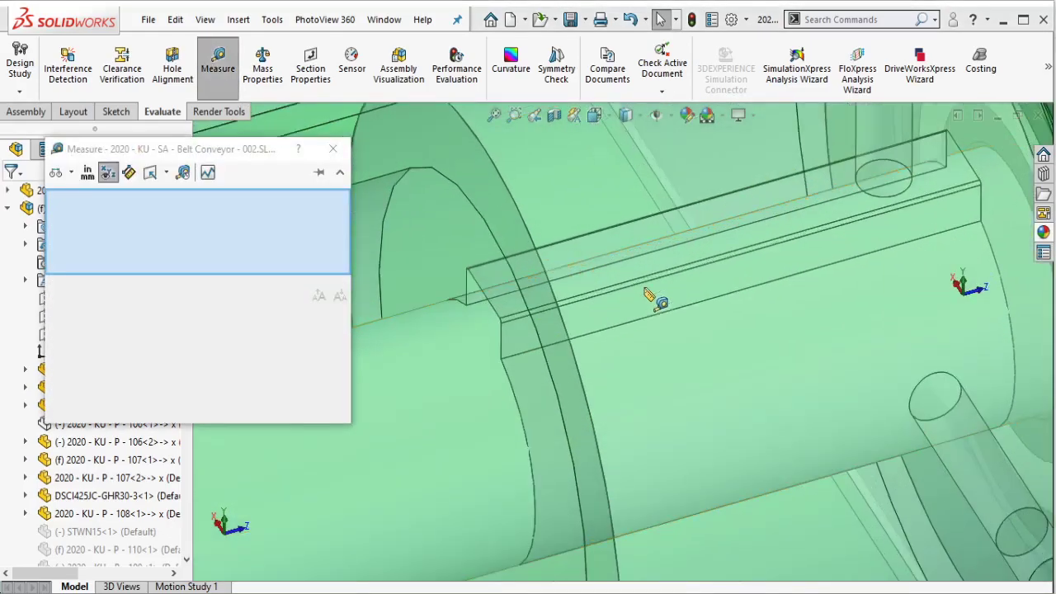
scroll(636, 253, "down", 1)
scroll(636, 294, "up", 2)
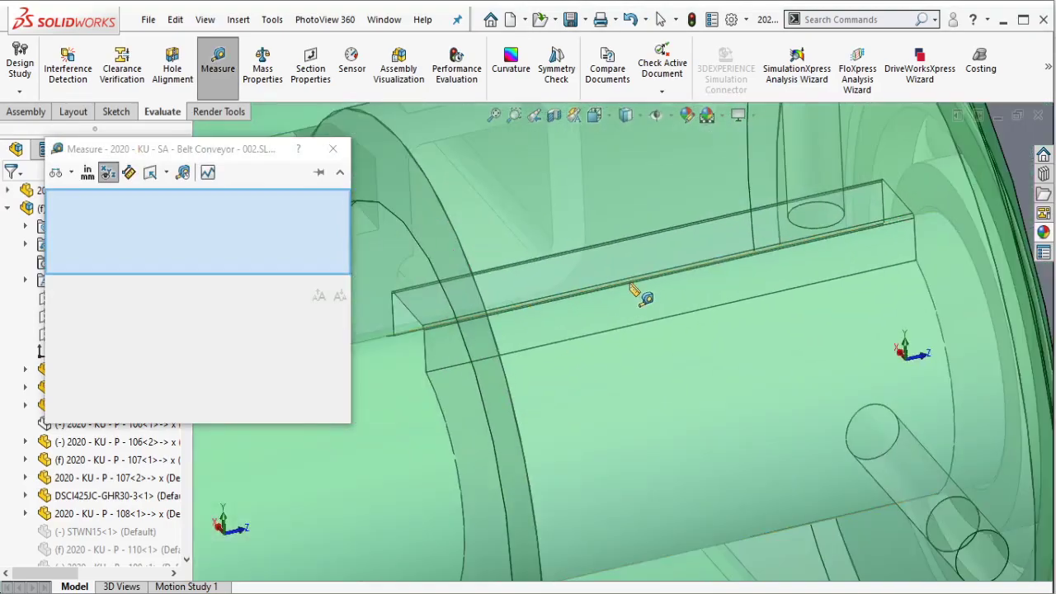
scroll(619, 281, "up", 1)
scroll(619, 280, "down", 2)
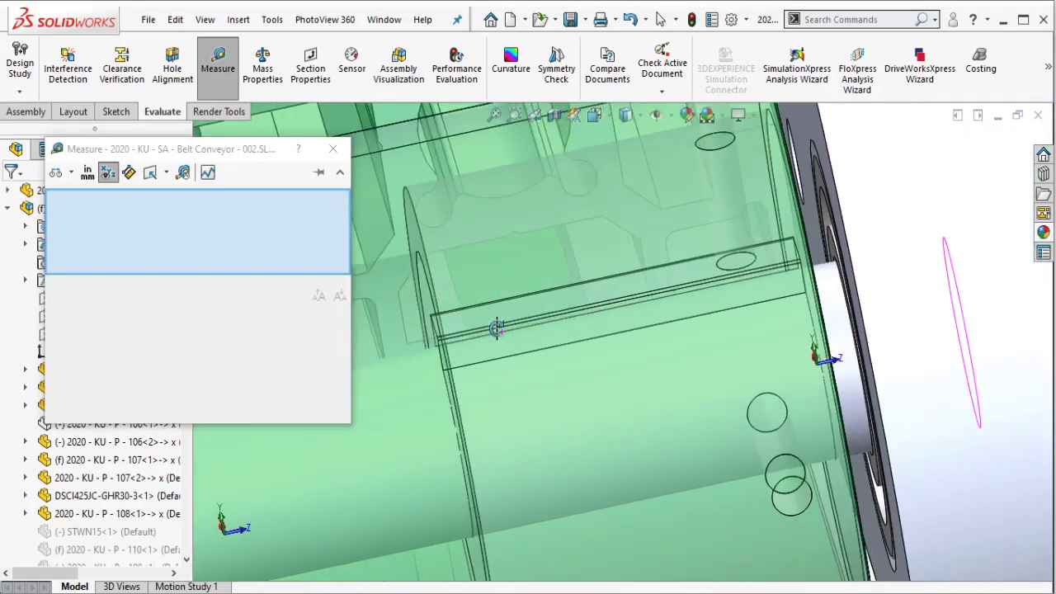
scroll(497, 328, "up", 2)
scroll(498, 327, "down", 1)
scroll(503, 335, "down", 1)
scroll(515, 345, "down", 2)
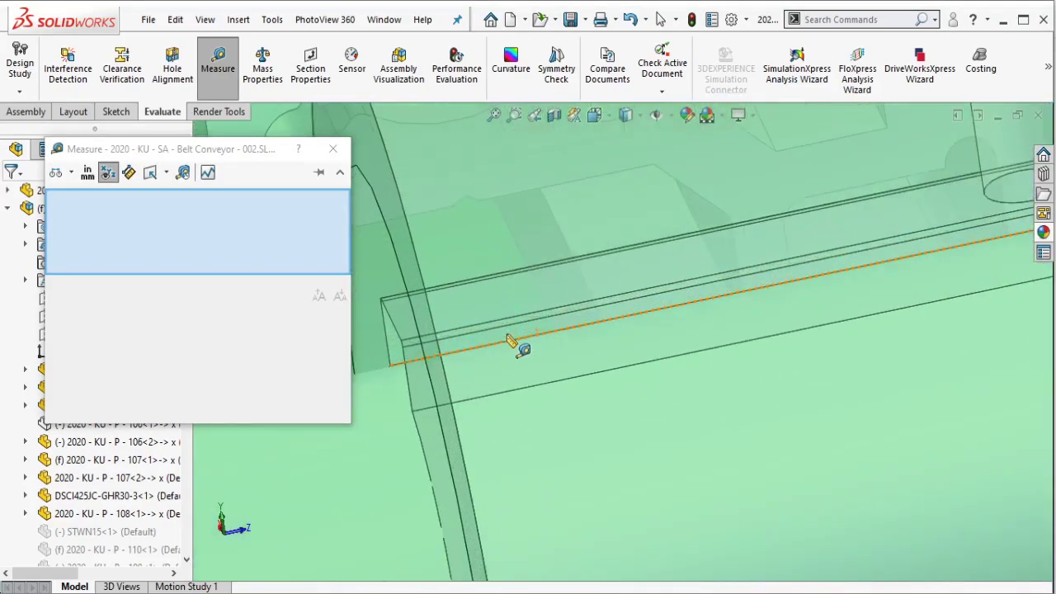
scroll(523, 350, "down", 1)
Pick the first key-slot side face through Select Other.
right_click(511, 341)
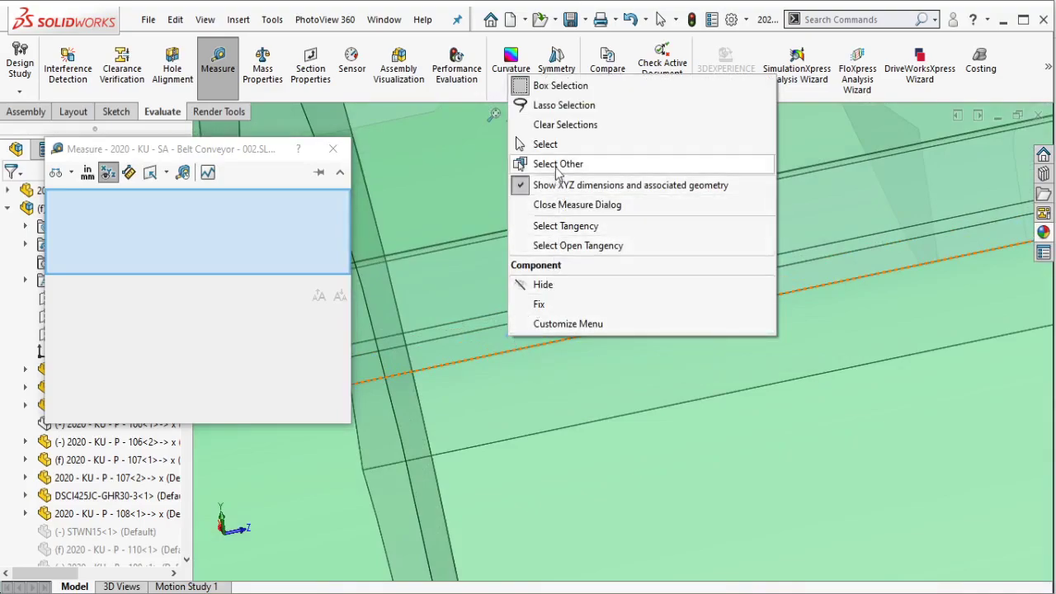
left_click(544, 164)
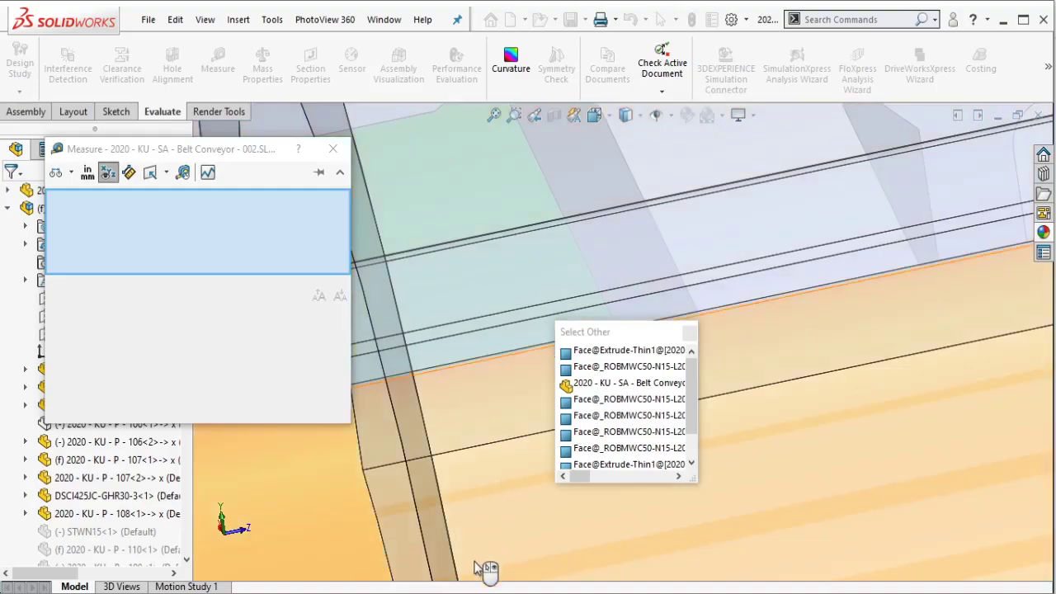
type("r")
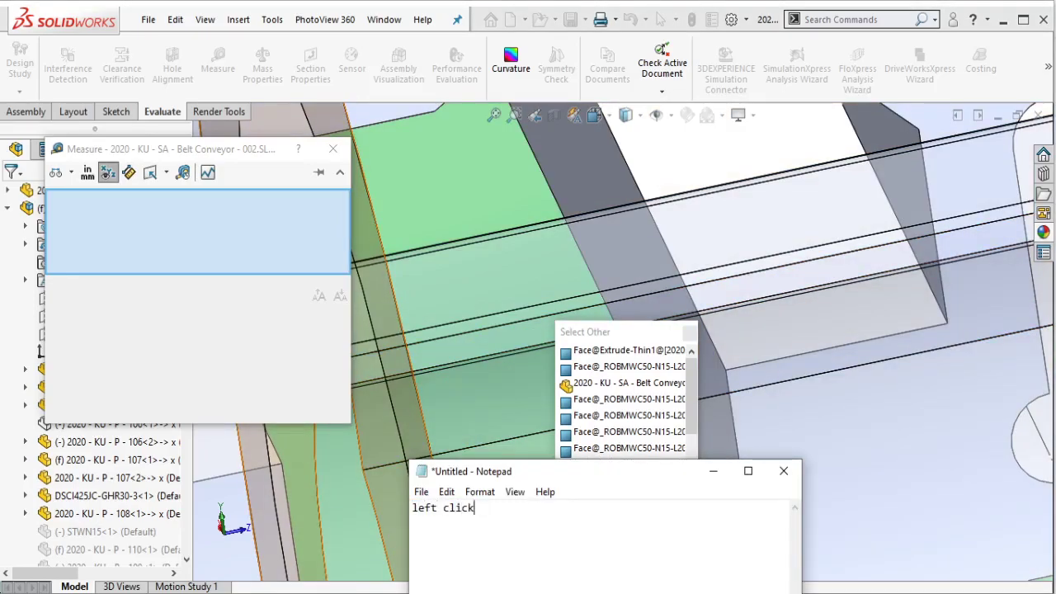
left_click(503, 394)
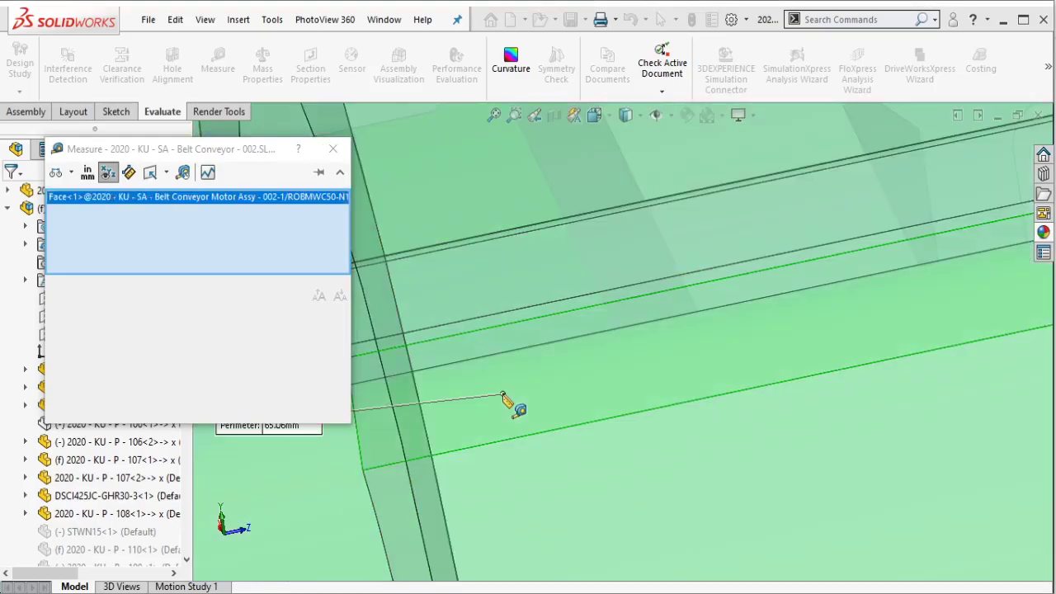
Add the opposite key-slot side face, giving a 5 mm parallel distance.
scroll(503, 395, "up", 3)
scroll(552, 353, "up", 3)
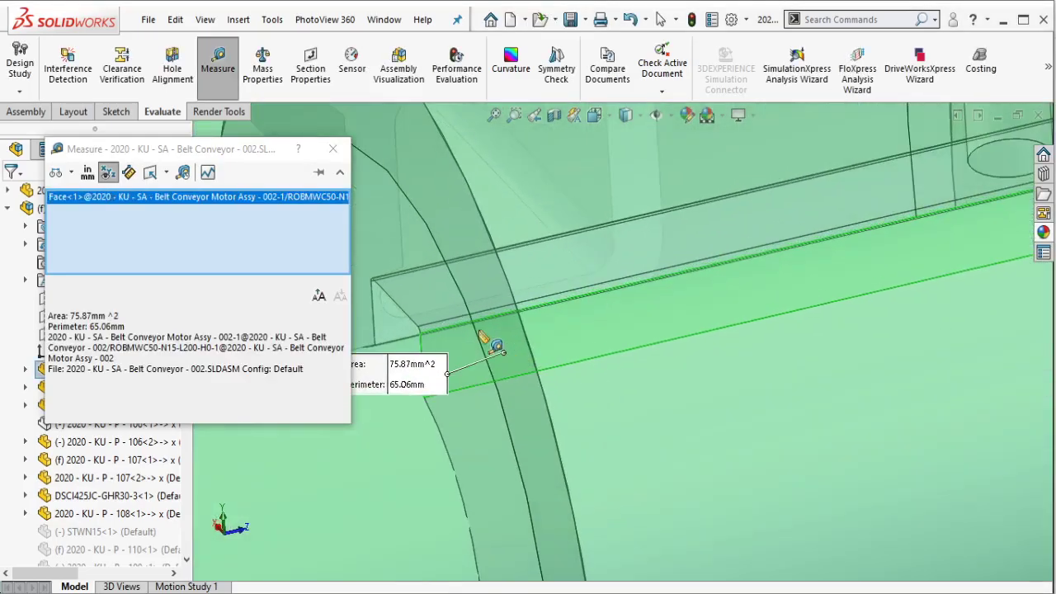
scroll(487, 343, "up", 2)
scroll(446, 343, "up", 2)
scroll(449, 239, "up", 2)
scroll(563, 452, "up", 2)
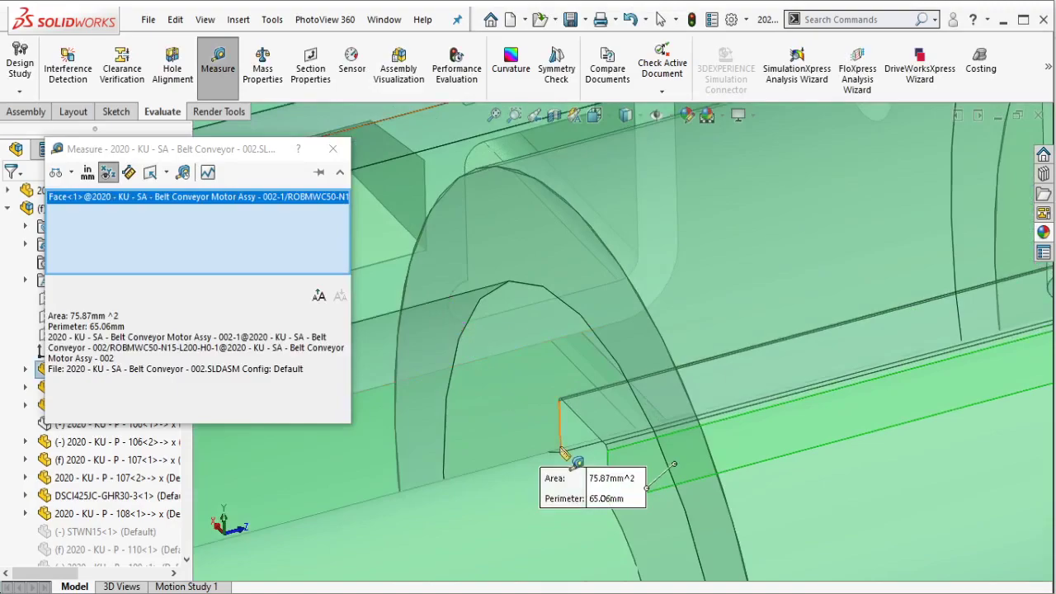
right_click(578, 436)
left_click(608, 253)
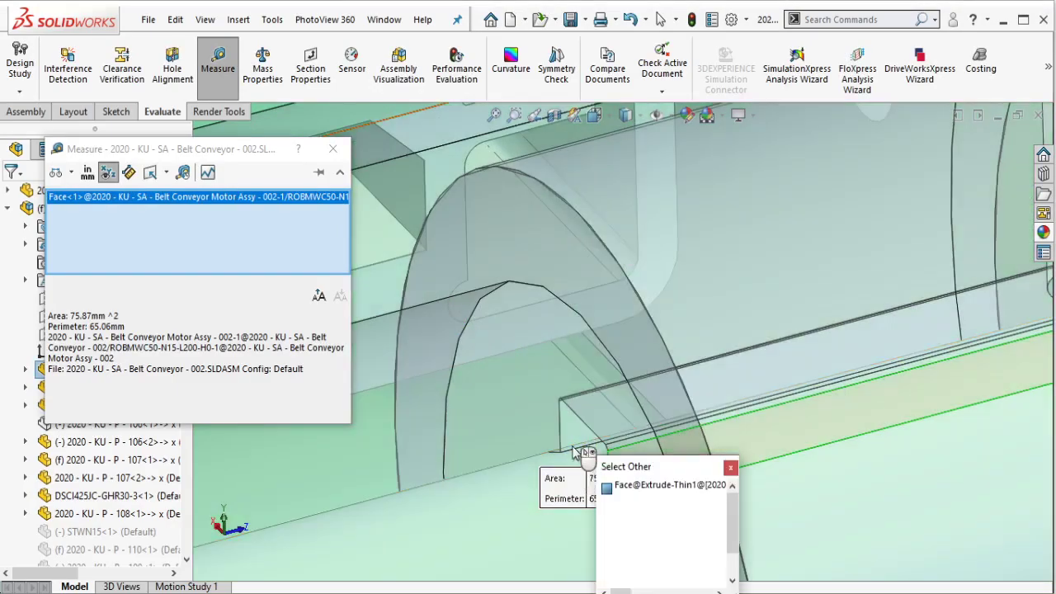
right_click(575, 441)
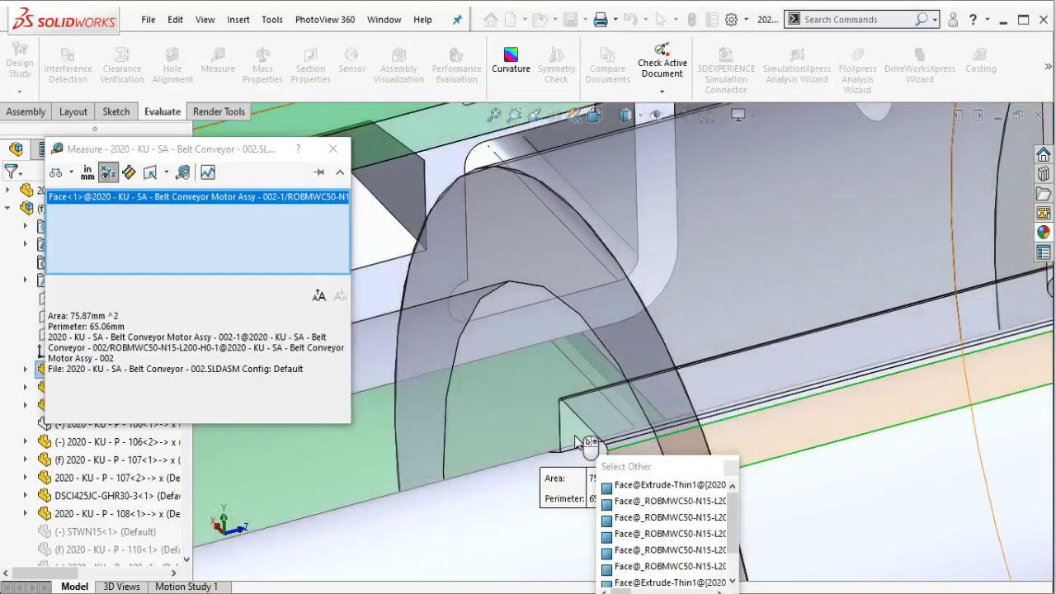
left_click(584, 443)
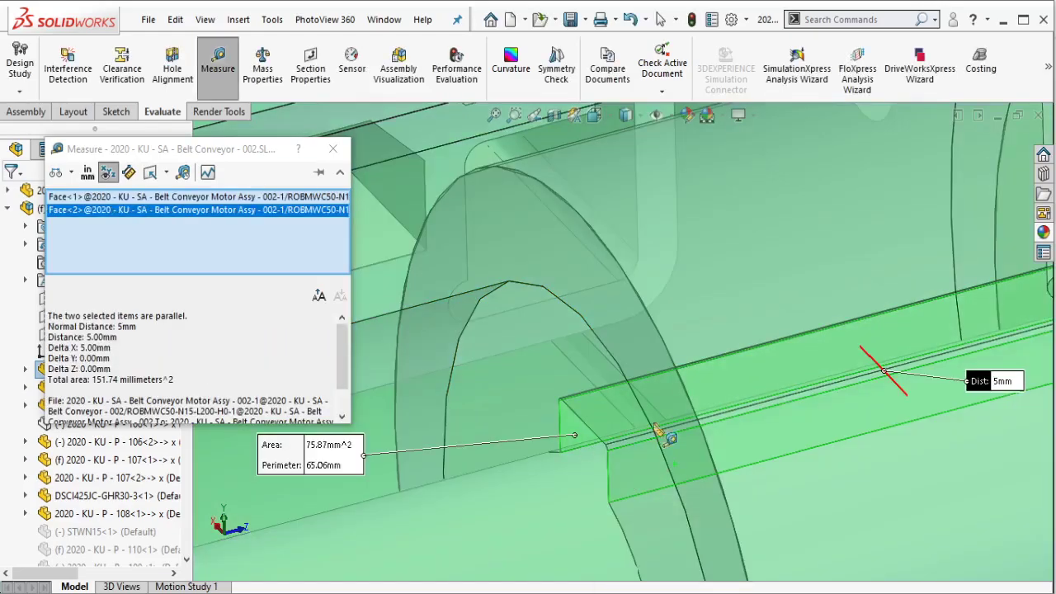
Close Measure and edit the motor shaft part in place.
key("Escape")
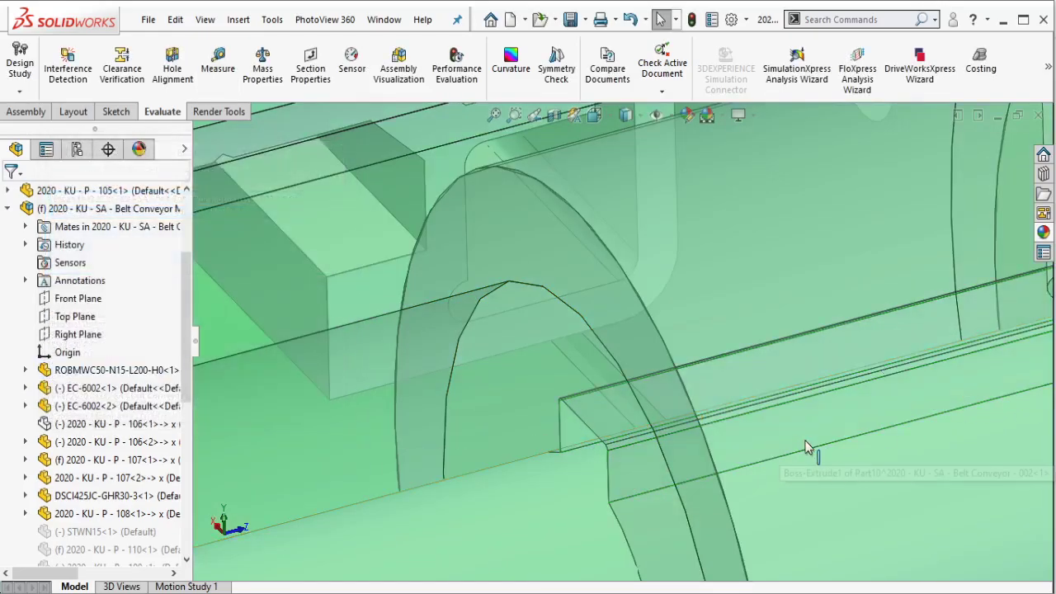
scroll(806, 446, "down", 3)
scroll(806, 446, "down", 2)
scroll(743, 396, "down", 2)
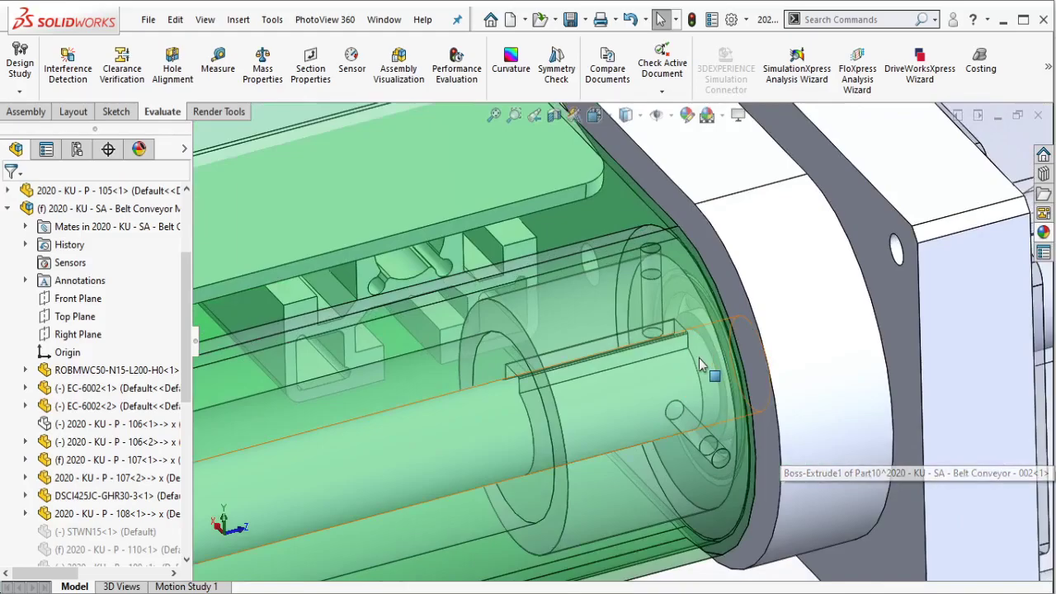
scroll(702, 353, "down", 2)
scroll(677, 363, "down", 2)
left_click(630, 378)
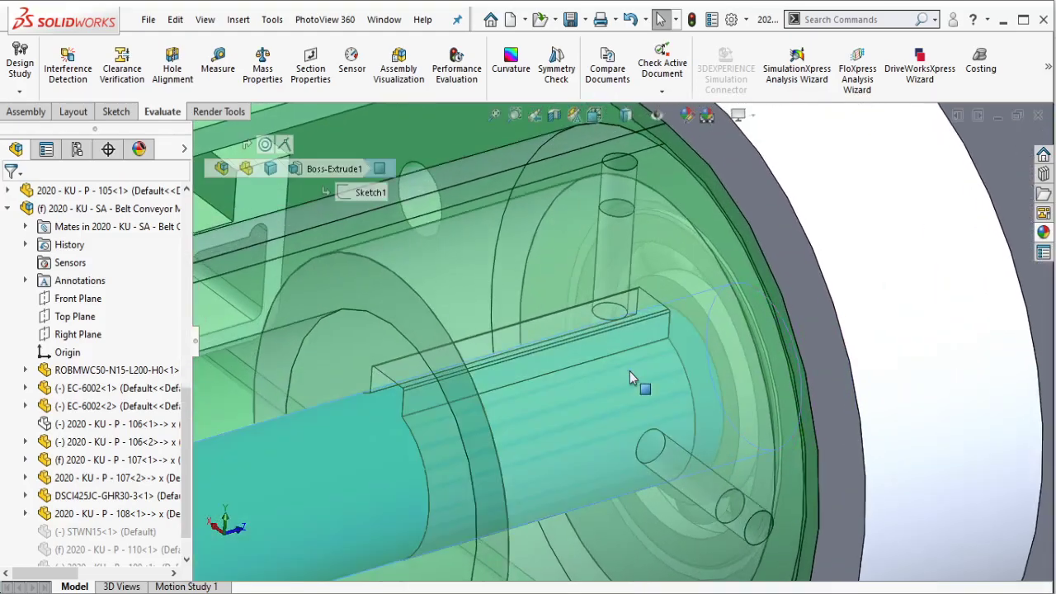
left_click(747, 277)
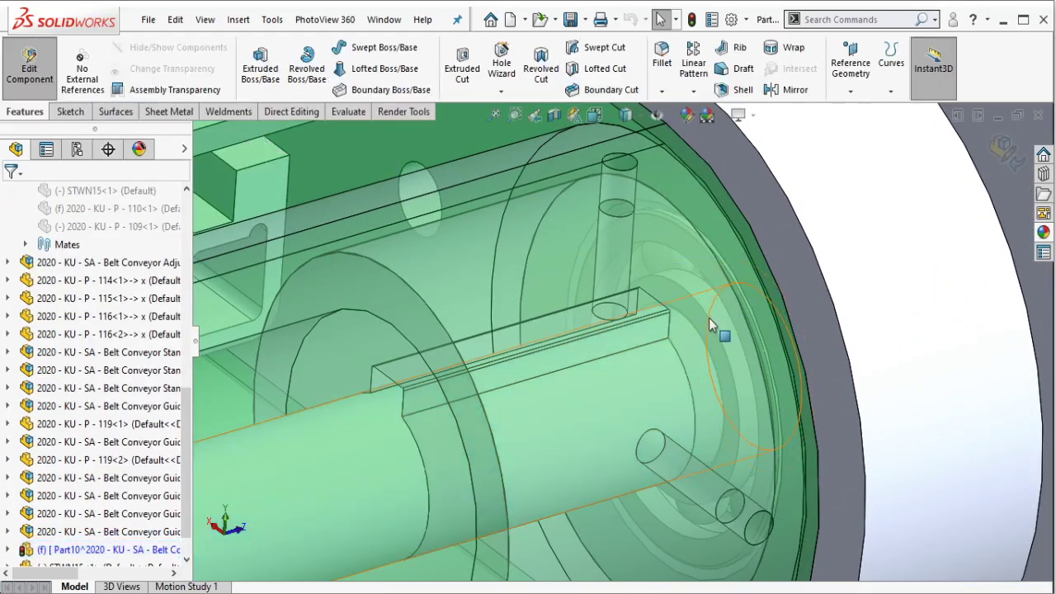
Start a sketch on the shaft end face and convert its circular edge.
scroll(704, 320, "up", 2)
mouse_move(698, 319)
middle_mouse_down()
mouse_move(628, 329)
mouse_move(704, 316)
mouse_move(685, 322)
middle_mouse_up()
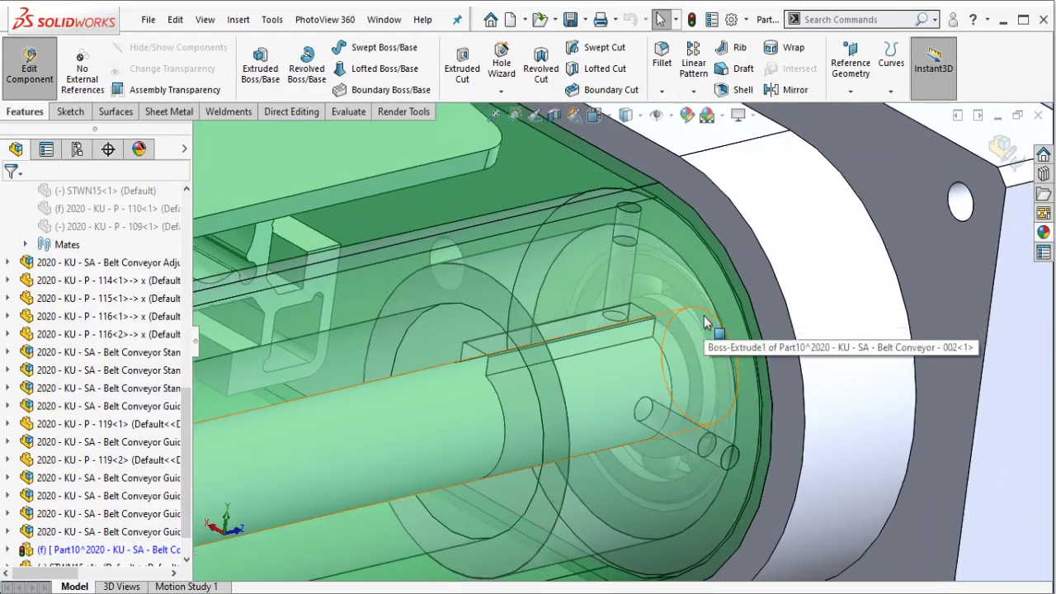
left_click(713, 309)
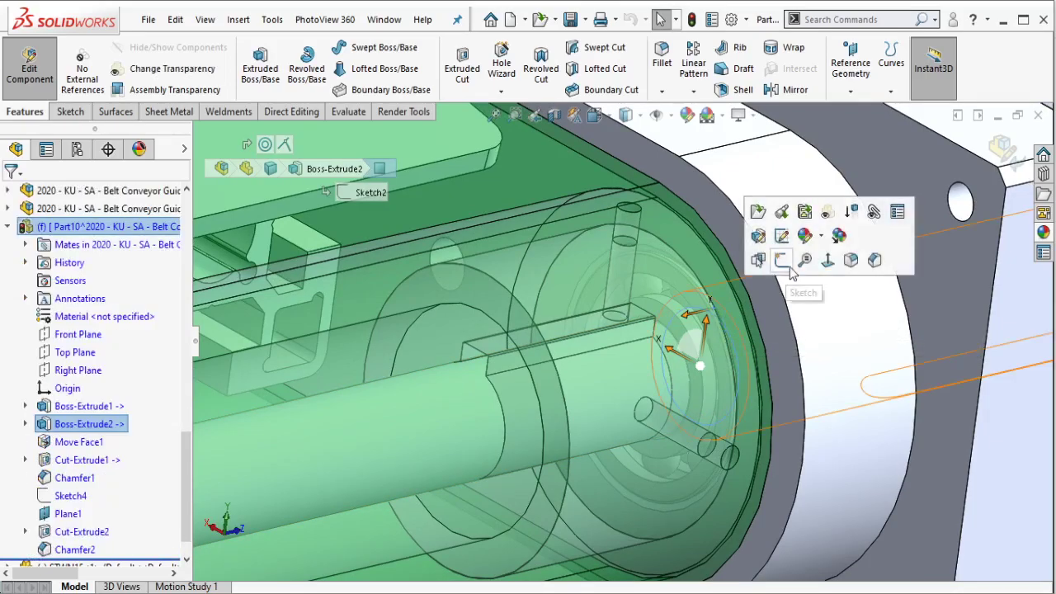
left_click(763, 252)
left_click(495, 66)
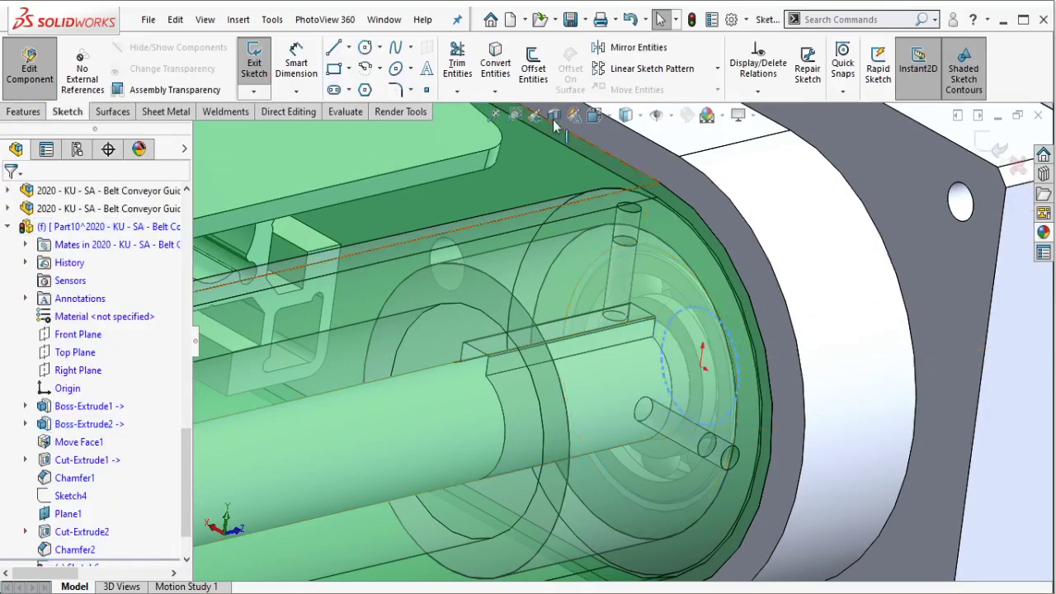
Draw a line from the circle's centre to its top edge and exit as Sketch6.
scroll(703, 347, "down", 3)
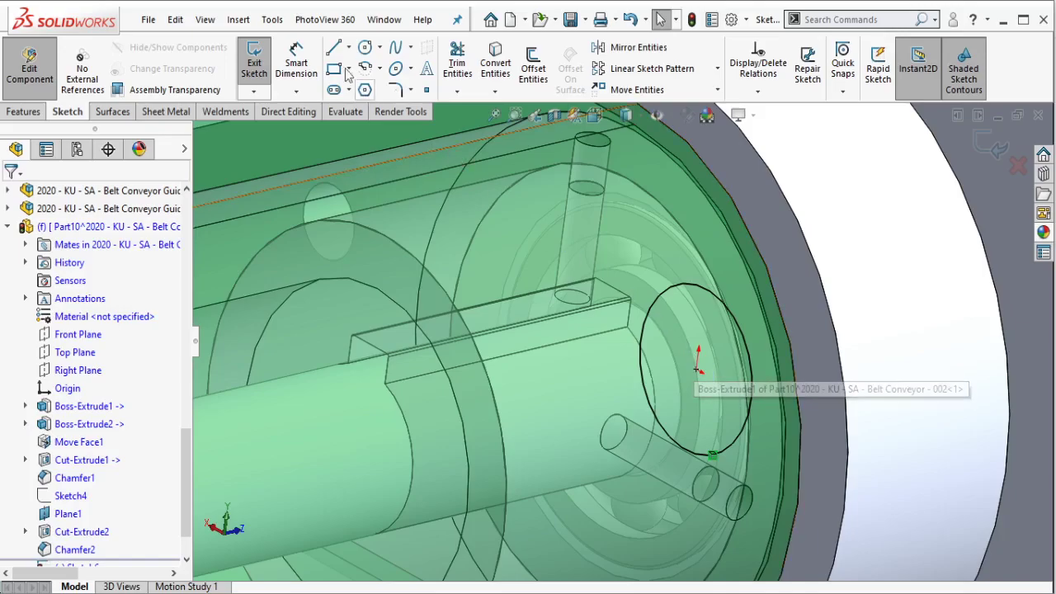
key("l")
left_click(699, 370)
left_click(707, 289)
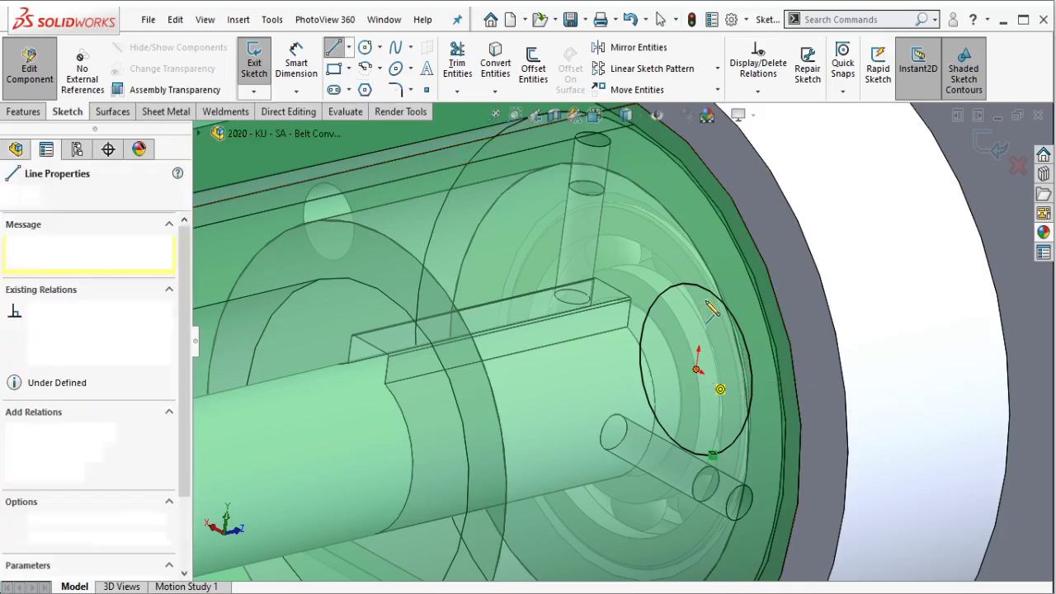
key("Escape")
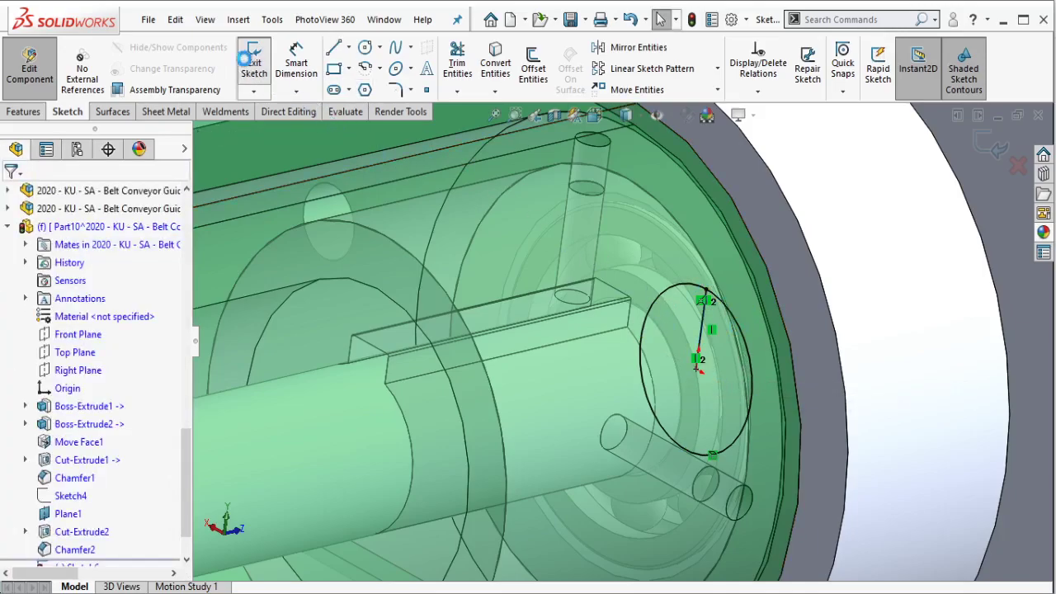
left_click(254, 61)
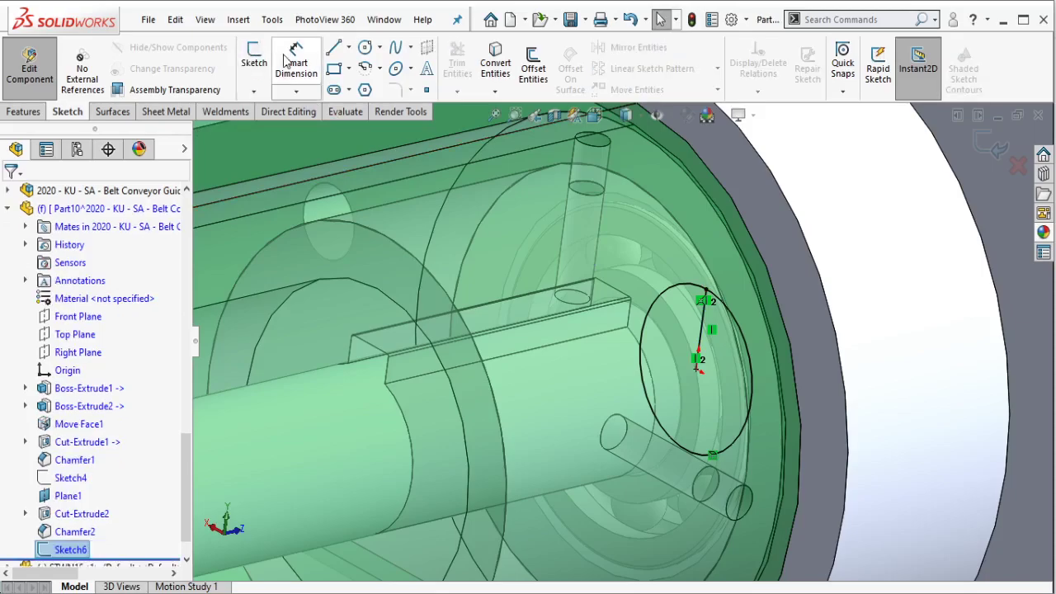
left_click(24, 111)
Create reference plane Plane2 through the line's top end.
left_click(851, 89)
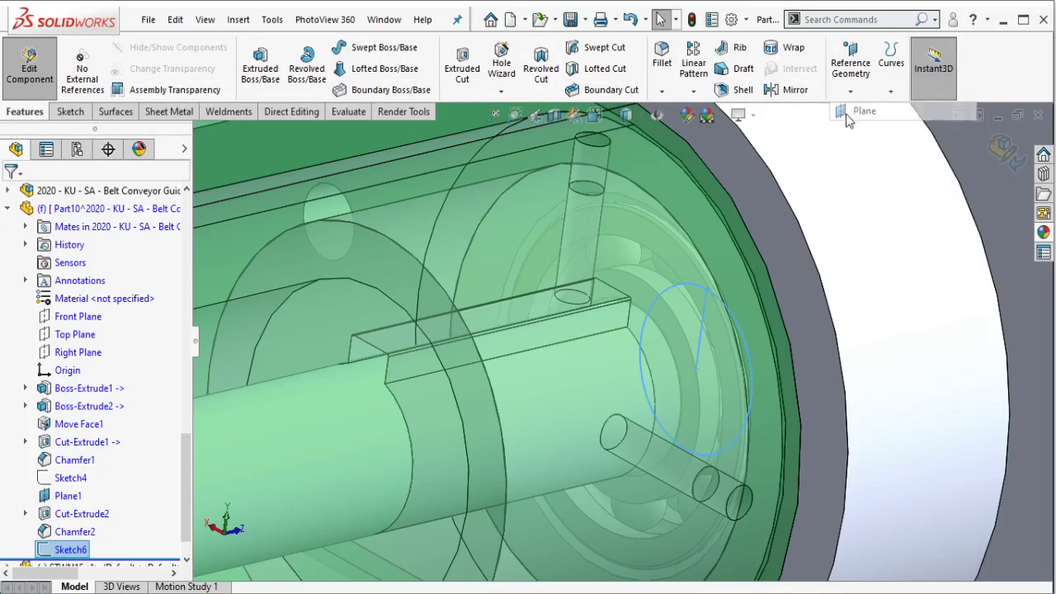
left_click(707, 289)
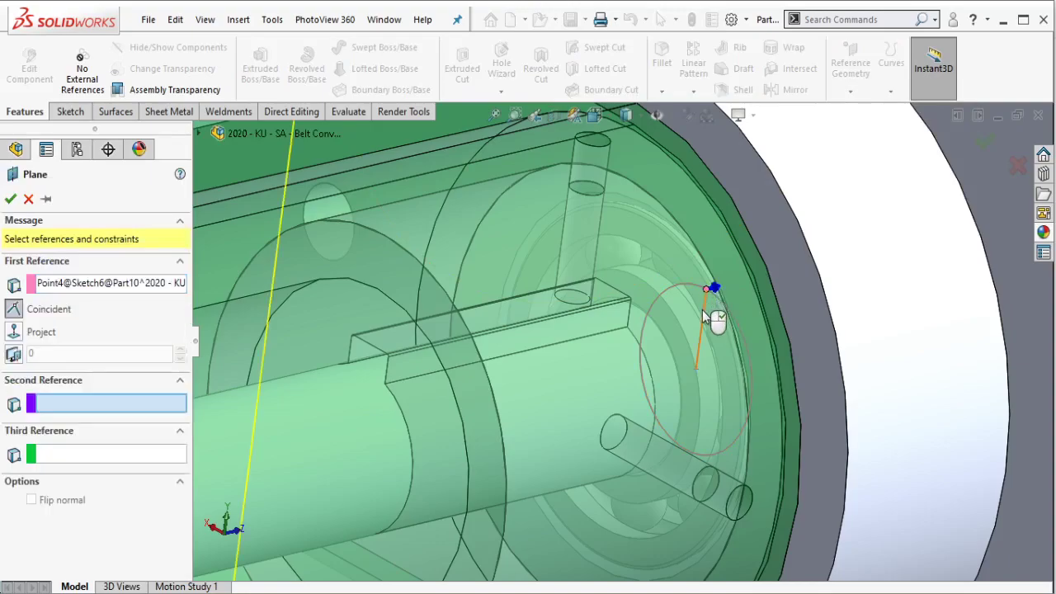
left_click(703, 316)
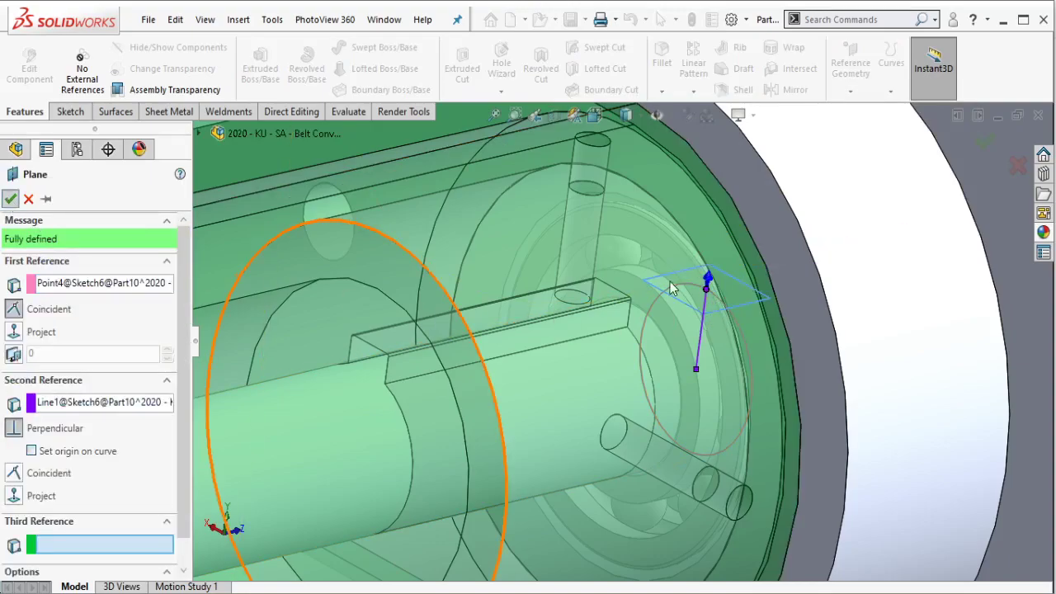
key("Return")
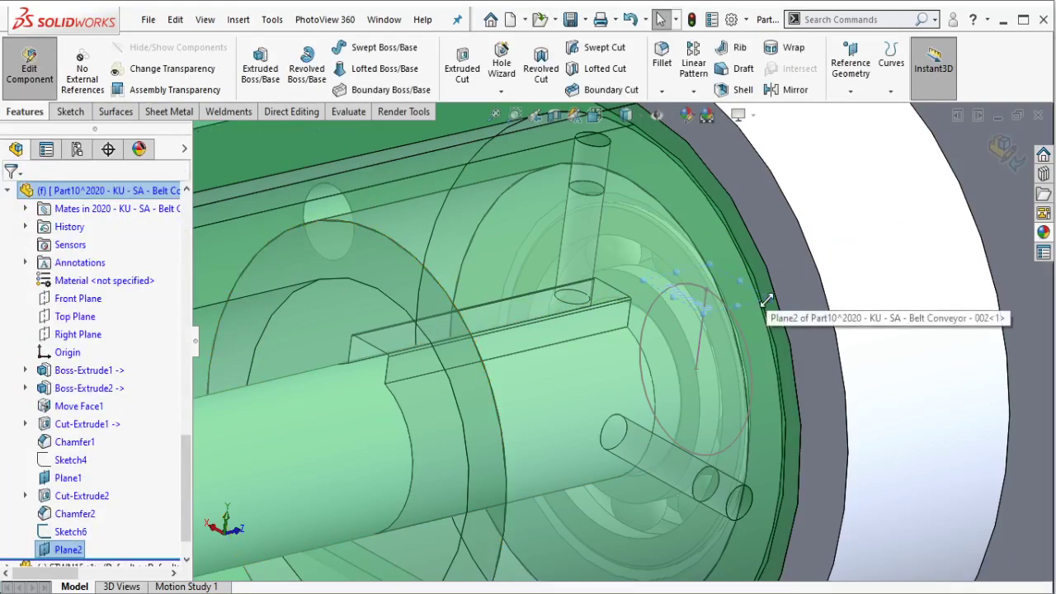
Sketch on Plane2 a centerline from the radius line's top along the key slot.
right_click(766, 302)
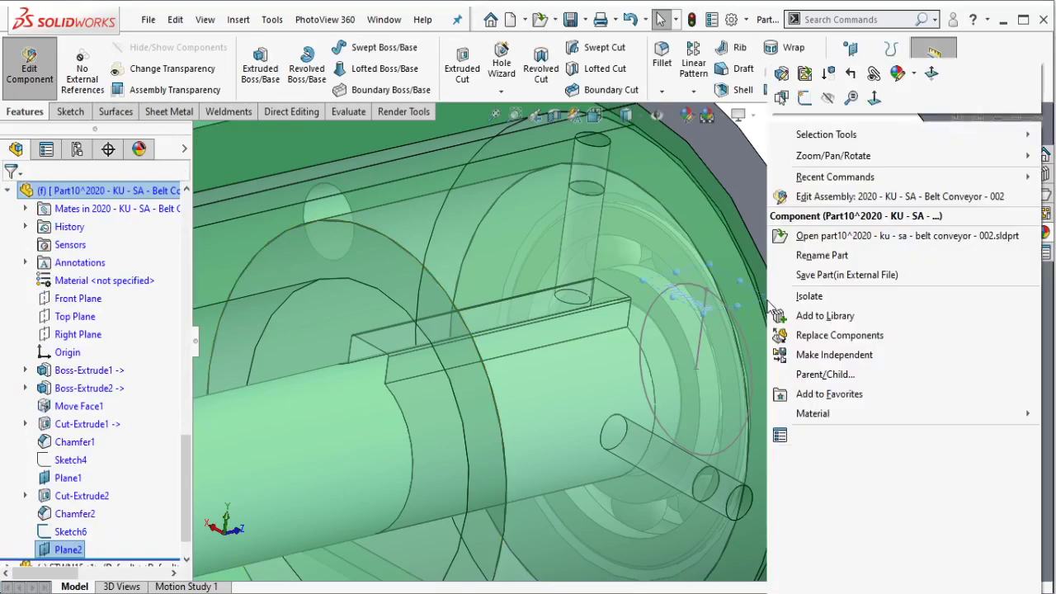
left_click(806, 99)
left_click(349, 47)
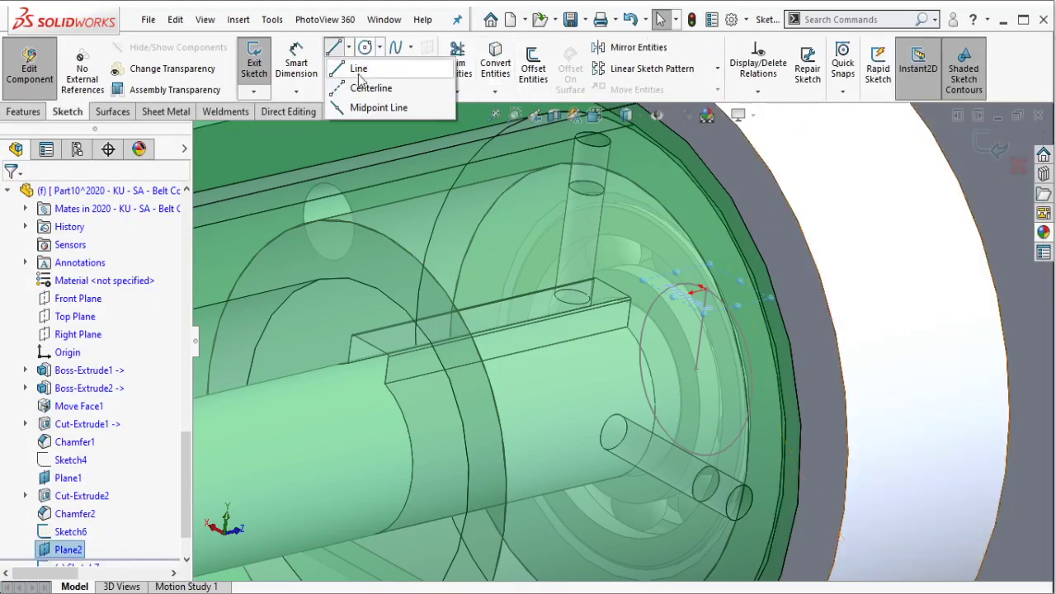
left_click(388, 88)
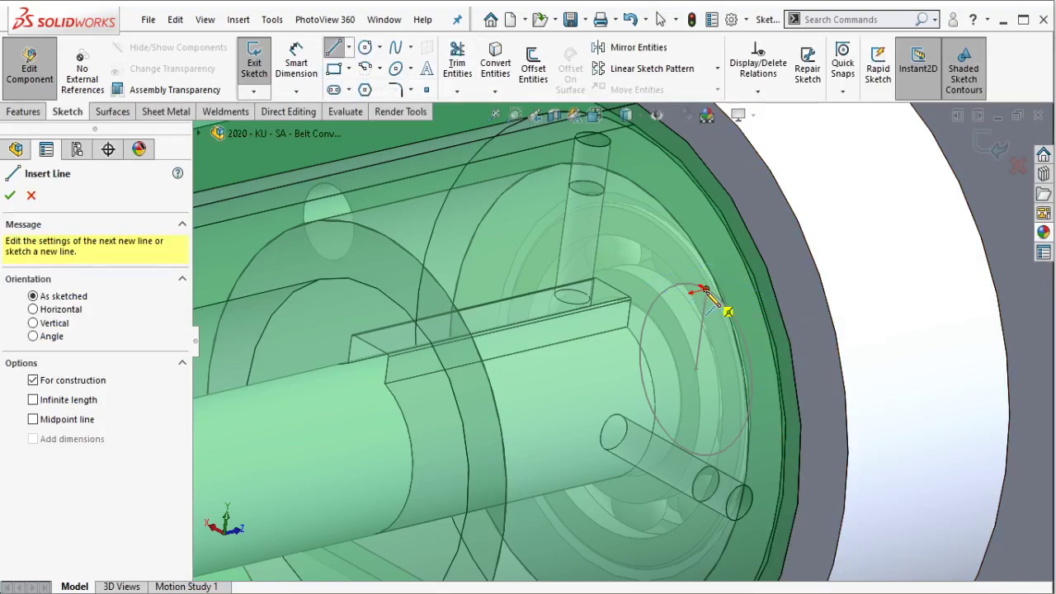
middle_click_drag(704, 293, 642, 358)
left_click(641, 358)
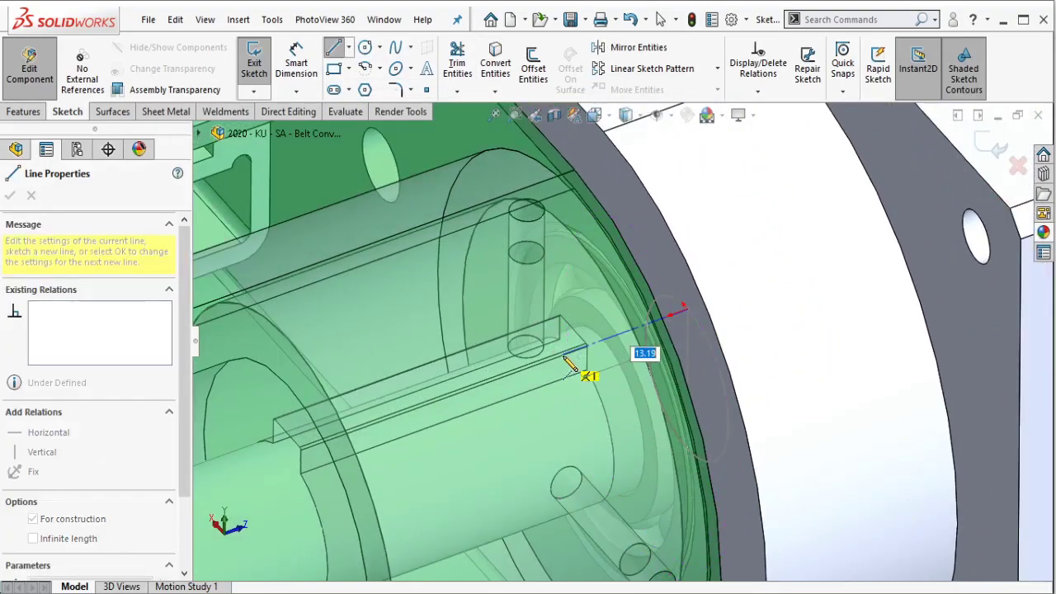
left_click(573, 340)
key("Escape")
Draw a straight slot along the centerline and dimension its width to 5 mm.
left_click(334, 89)
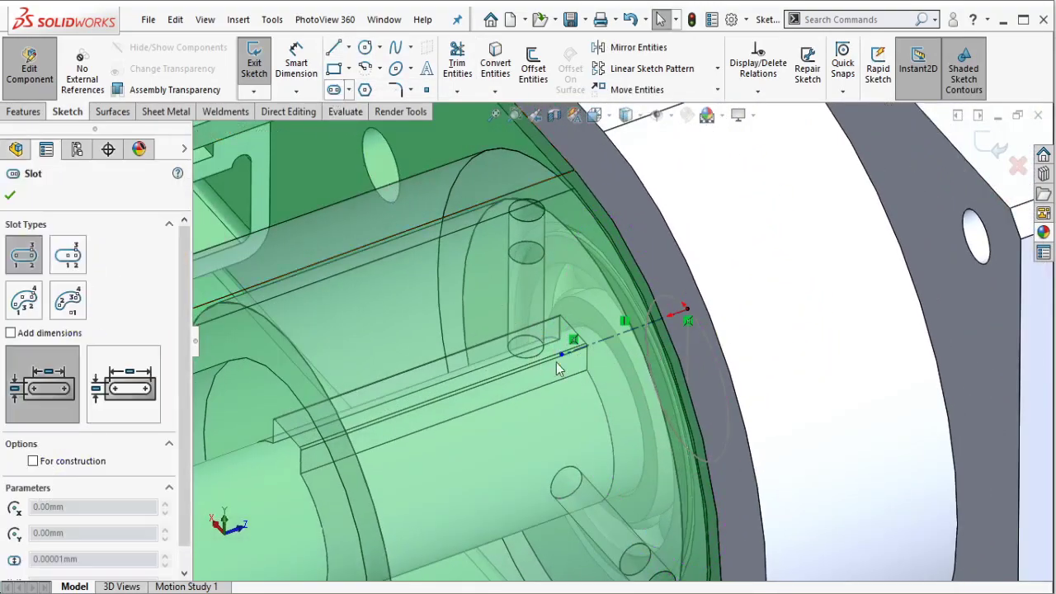
left_click(322, 443)
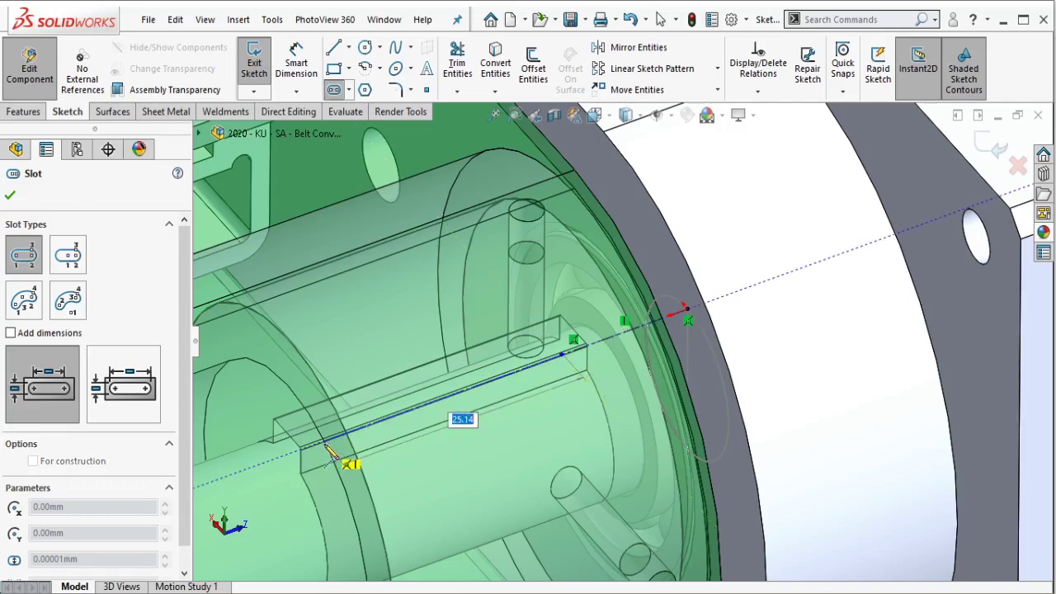
left_click(330, 463)
key("Escape")
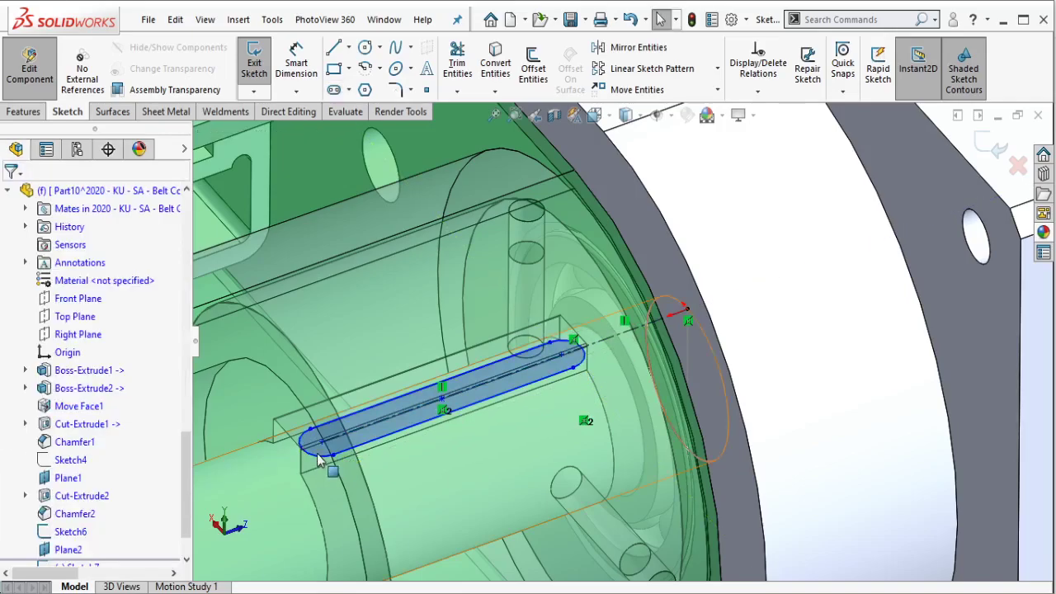
left_click(368, 413)
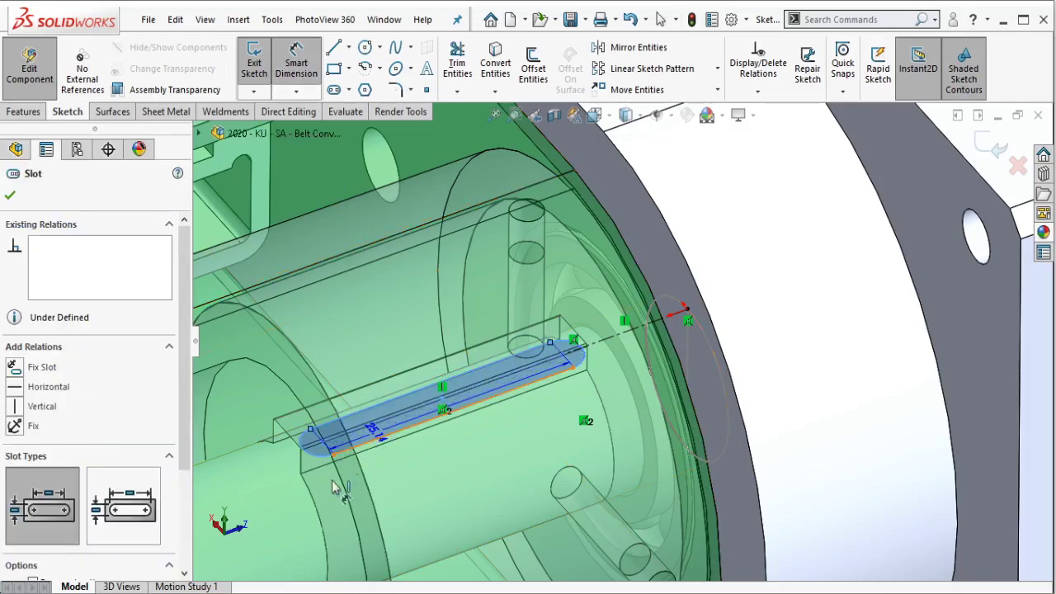
left_click(305, 514)
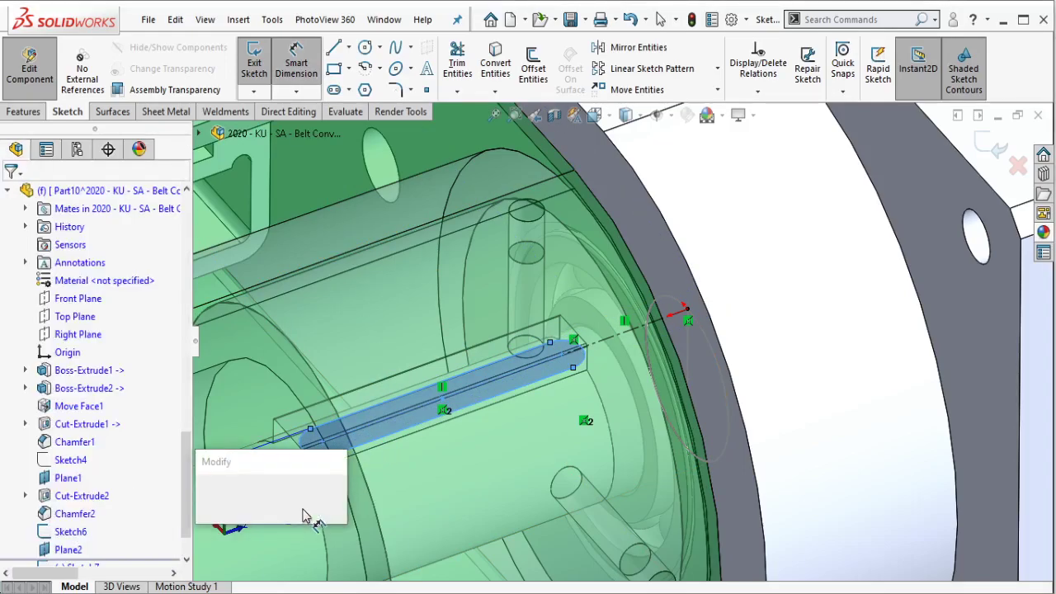
key("Return")
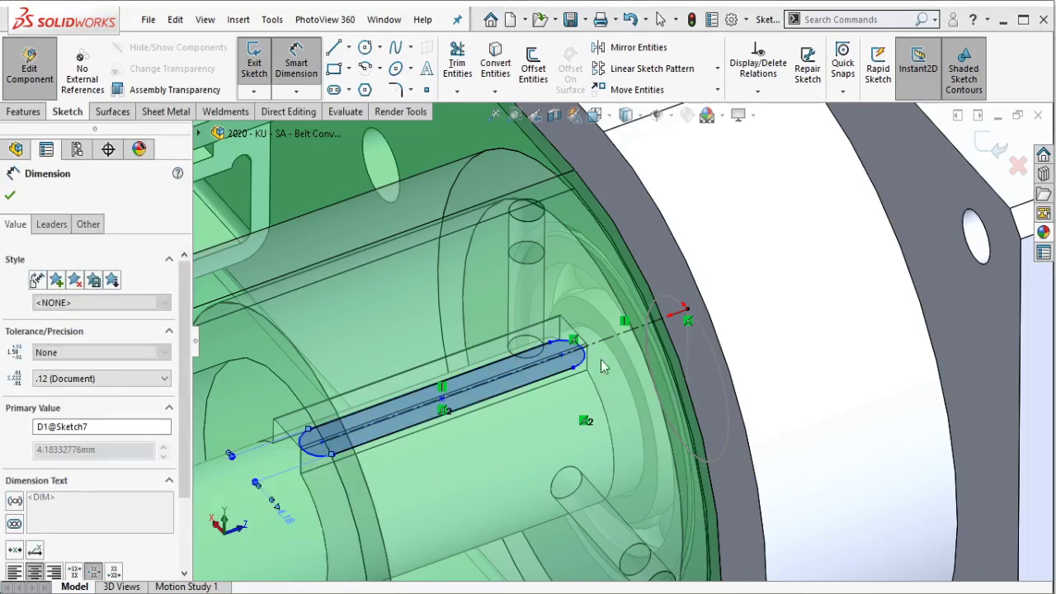
Dimension the slot end 15 mm from the shaft end.
middle_click_drag(603, 367, 610, 275)
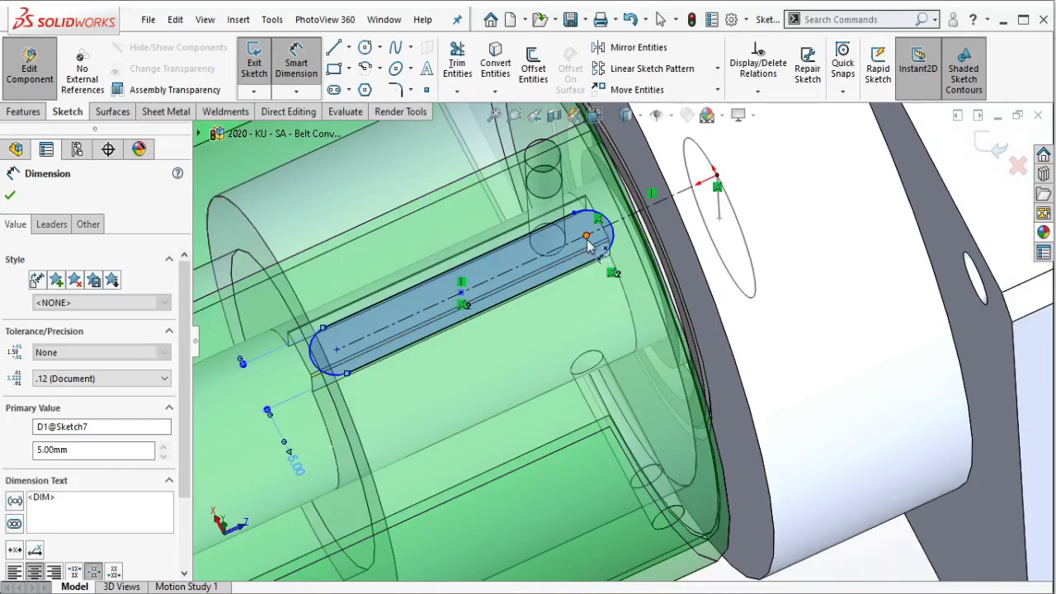
left_click(570, 255)
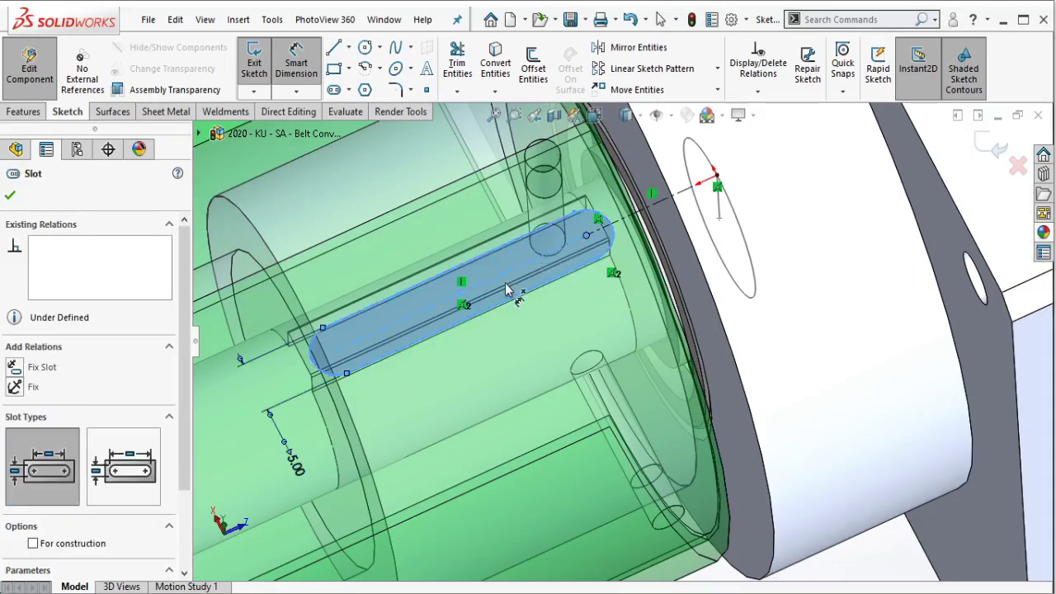
left_click(625, 257)
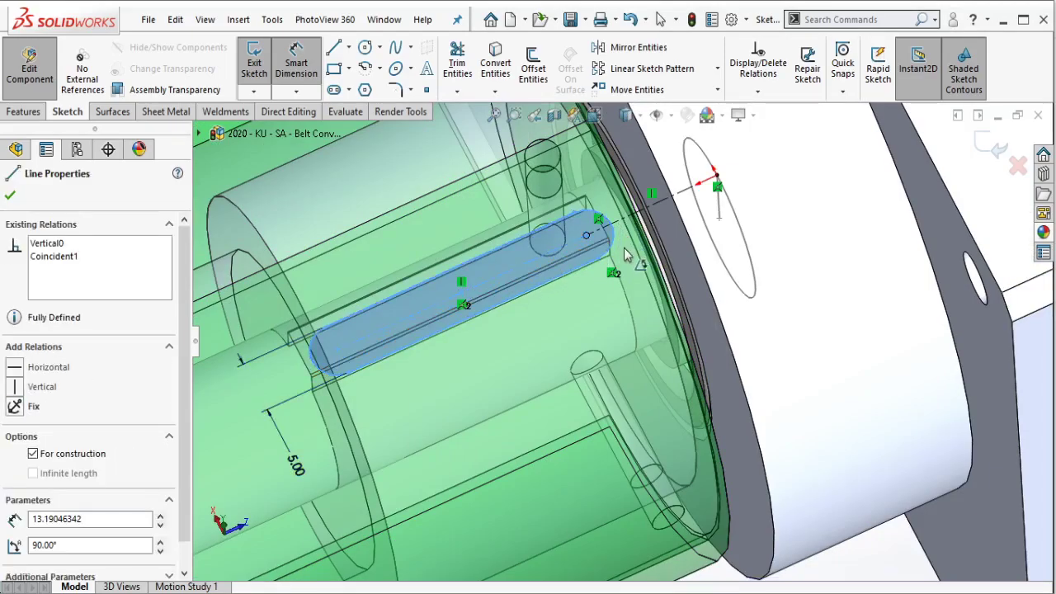
key("Escape")
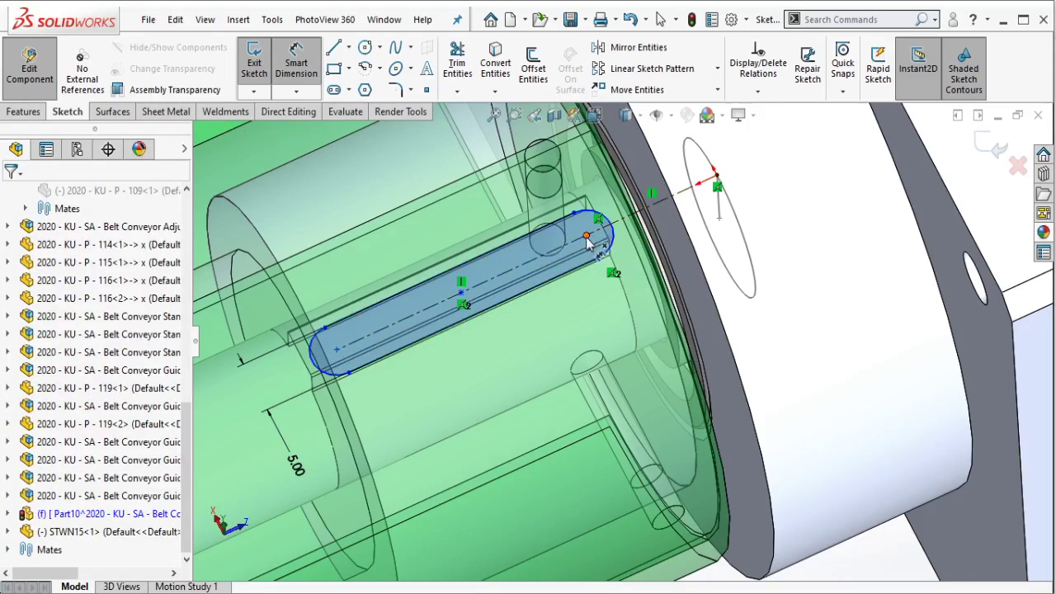
left_click(568, 257)
key("Escape")
left_click(576, 249)
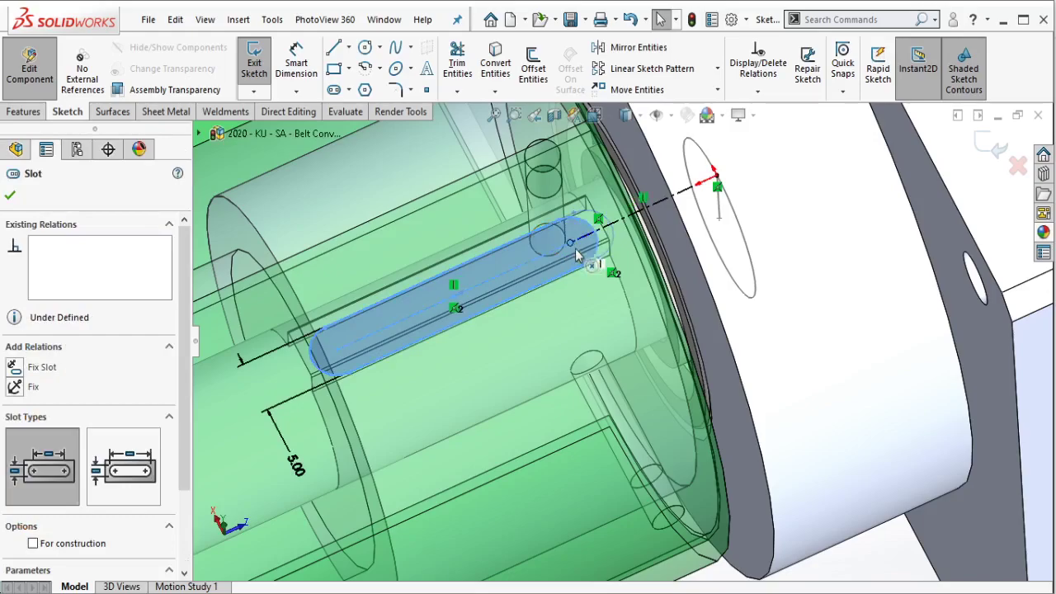
key("Escape")
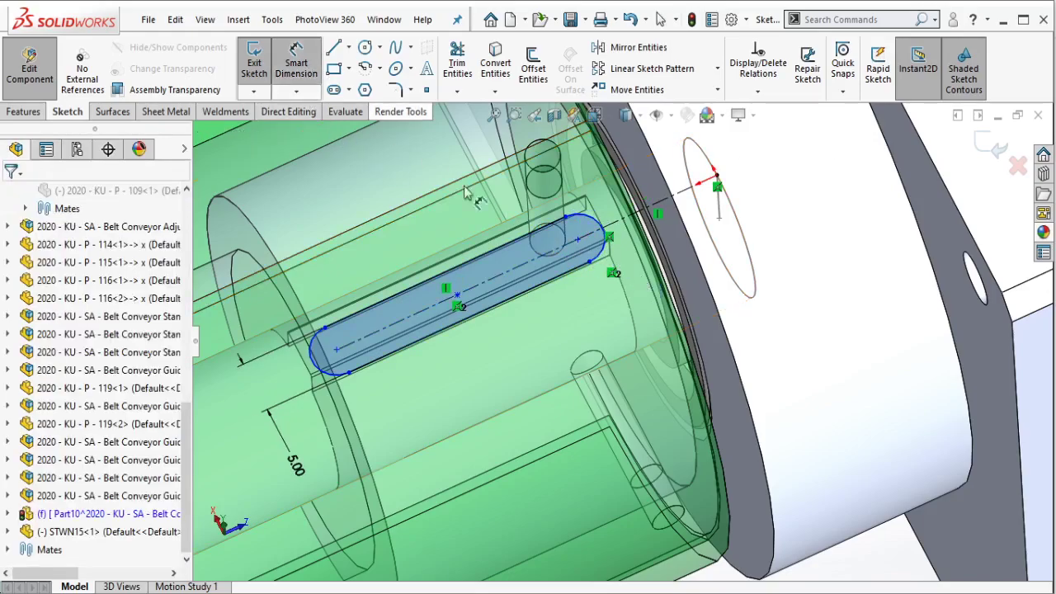
left_click(613, 235)
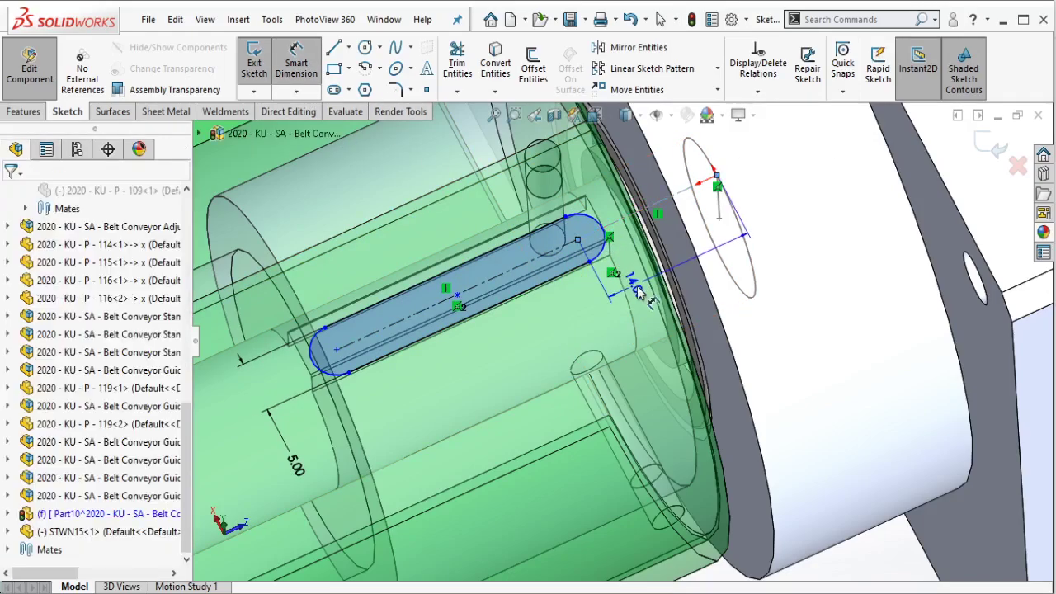
left_click(640, 293)
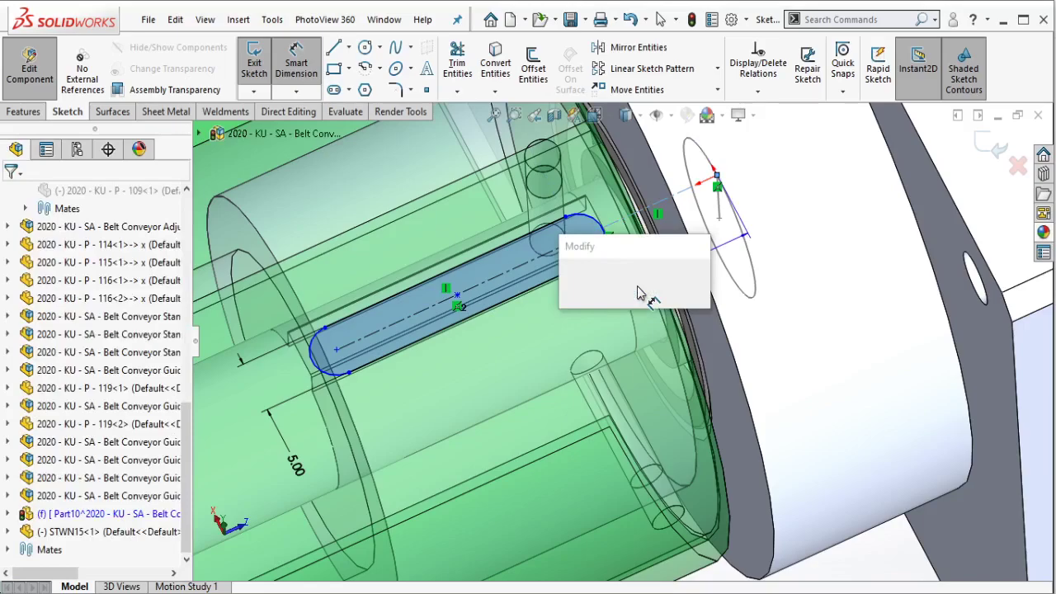
key("Return")
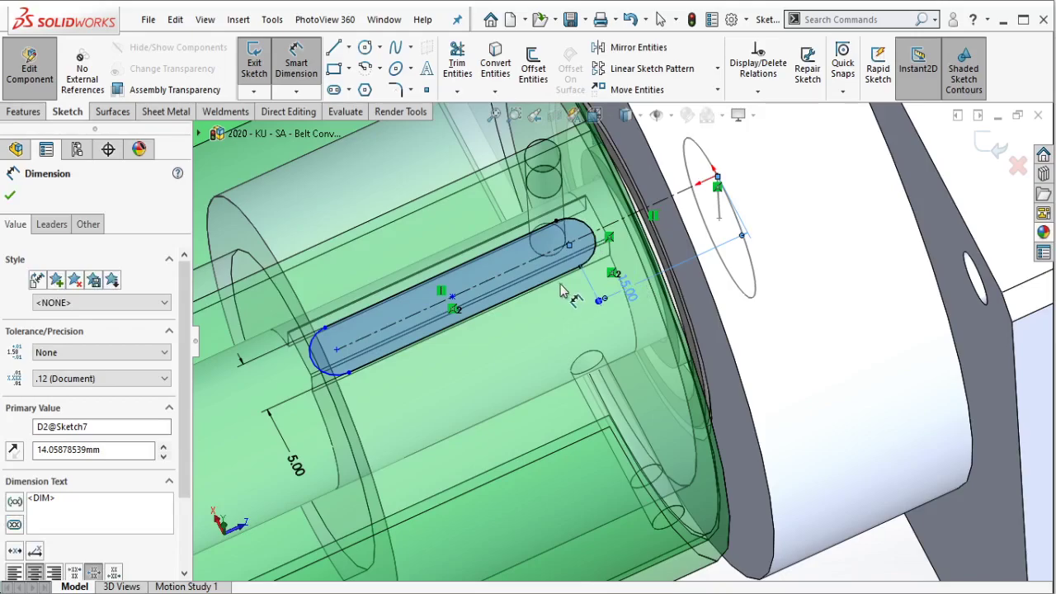
Dimension the slot length to 25 mm.
left_click(560, 312)
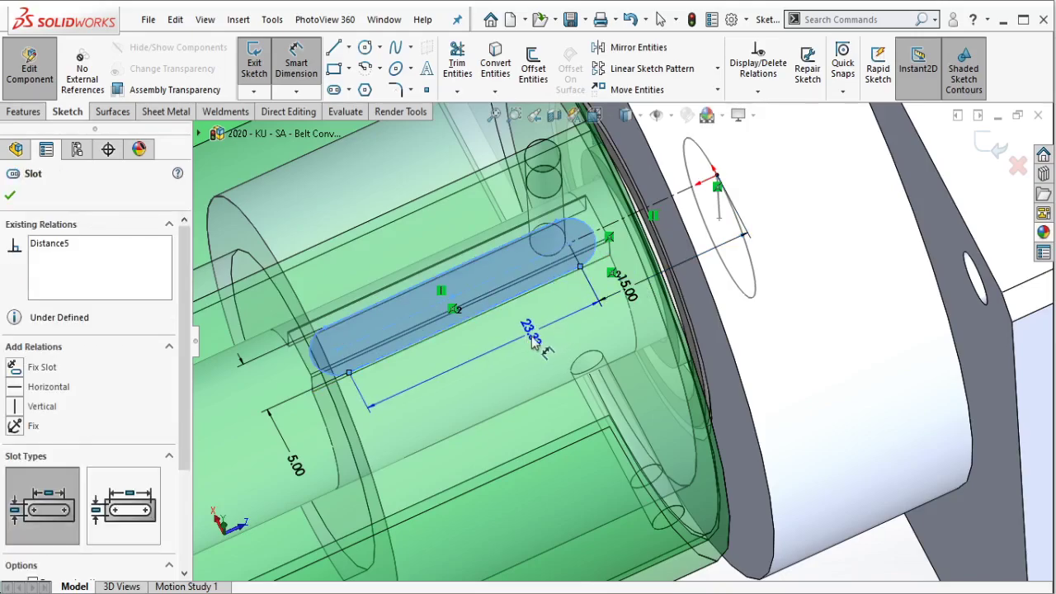
left_click(533, 344)
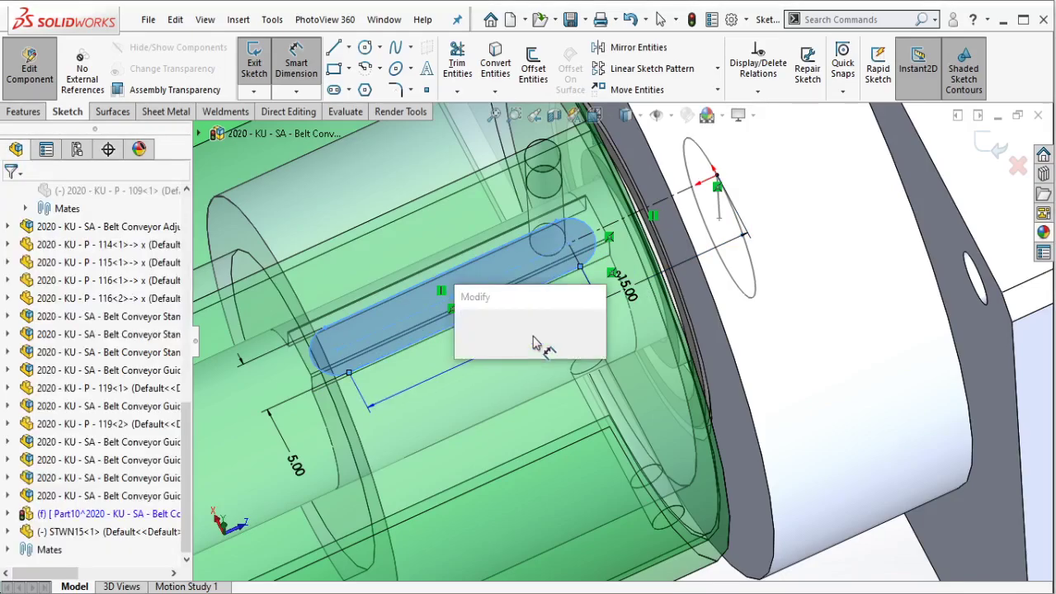
type("25")
key("Return")
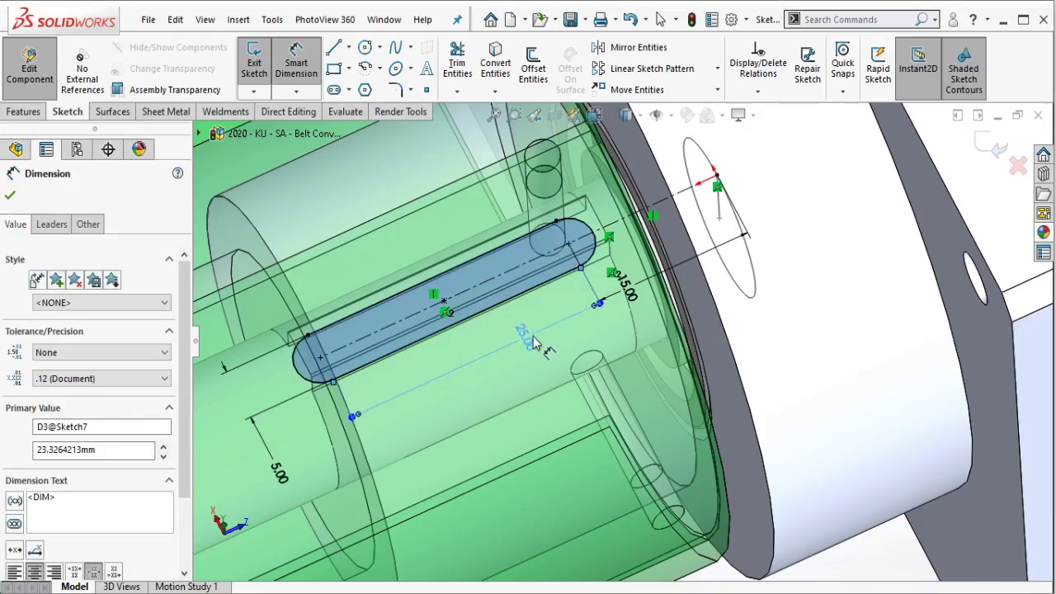
left_click(25, 111)
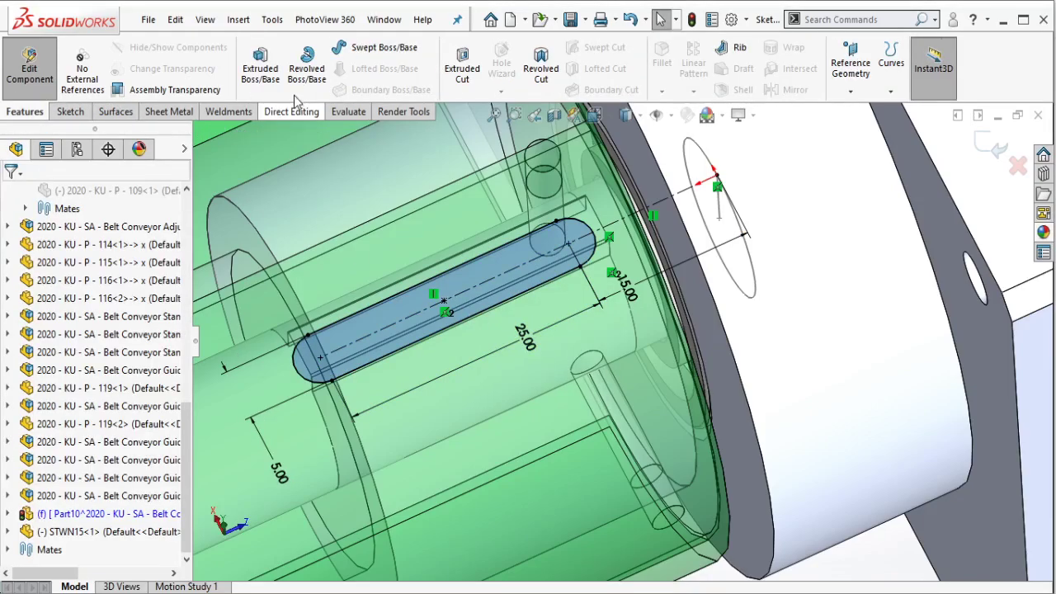
Extrude-cut the slot sketch 2.5 mm deep to form the keyway.
left_click(461, 73)
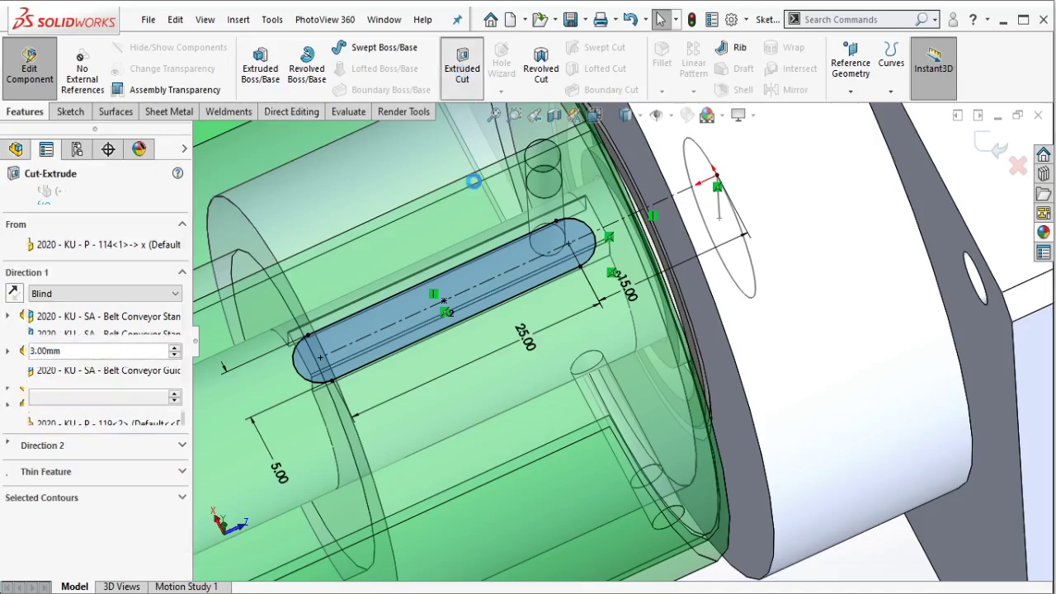
type("2")
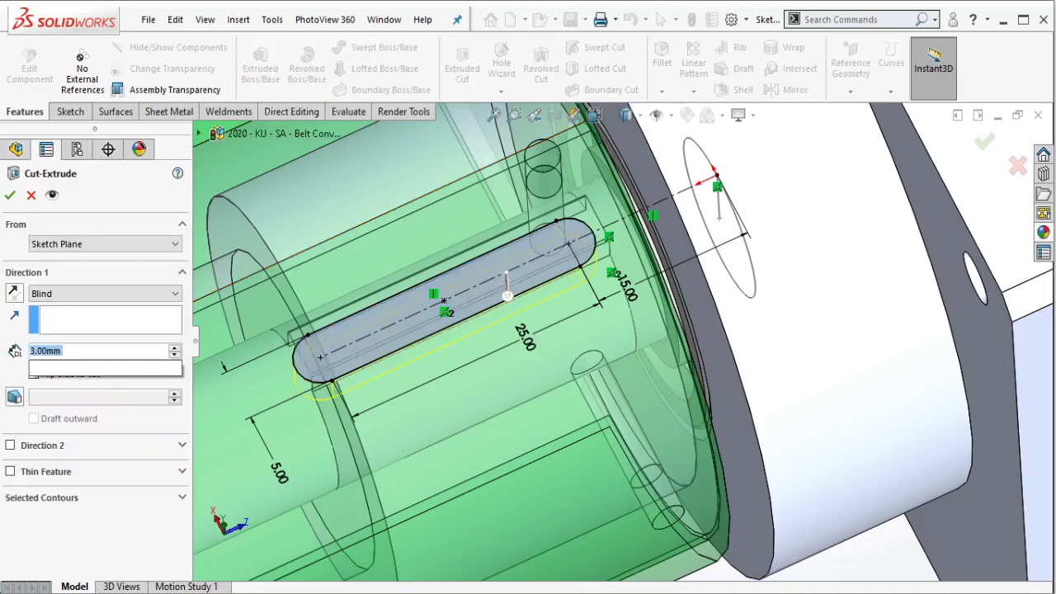
type(".")
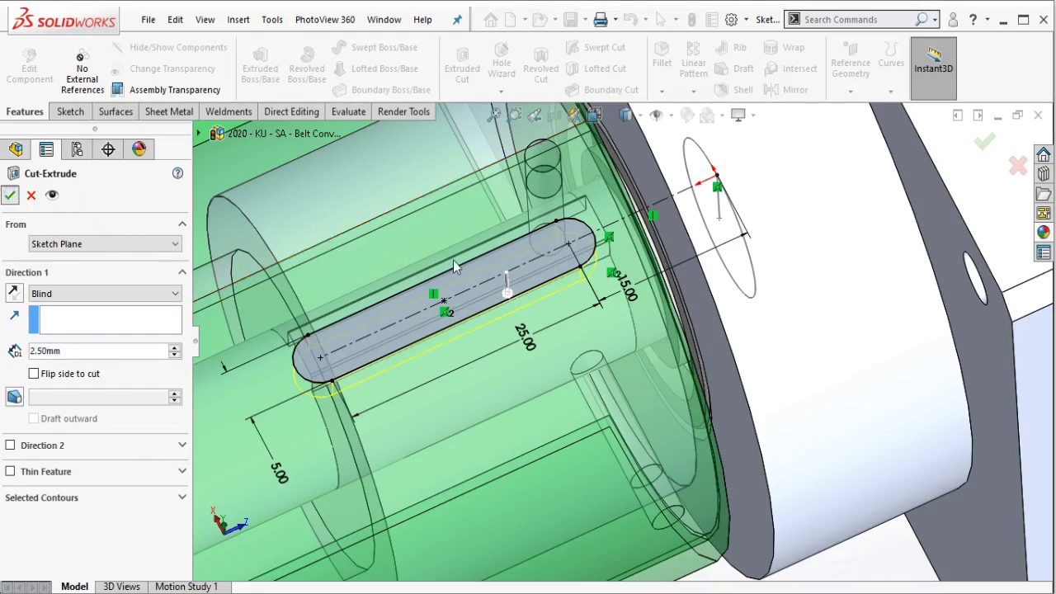
key("Return")
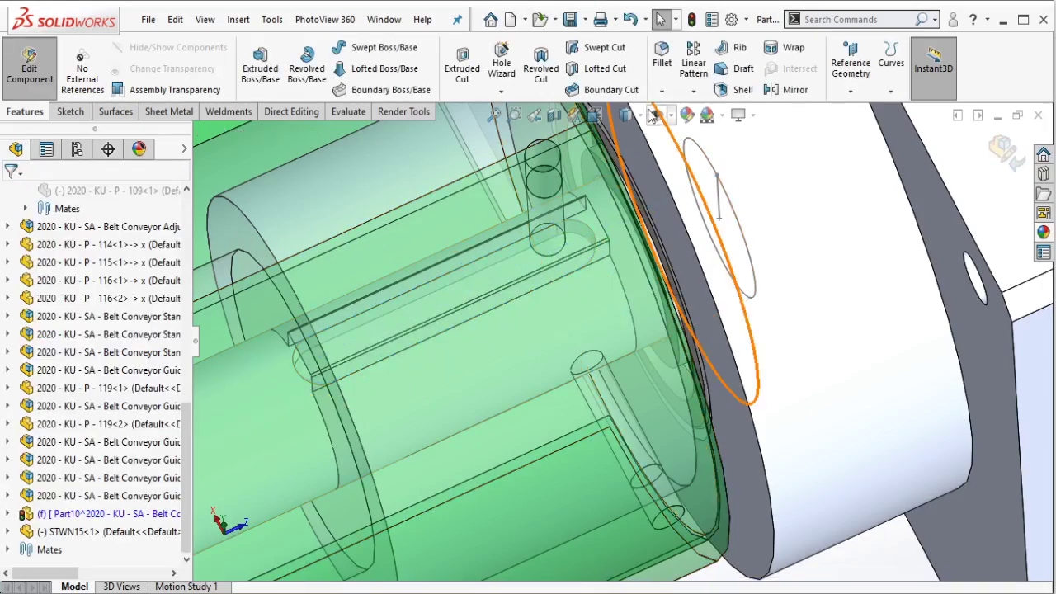
Chamfer the keyway's top edge 0.3 mm at 45°.
left_click(662, 91)
left_click(689, 124)
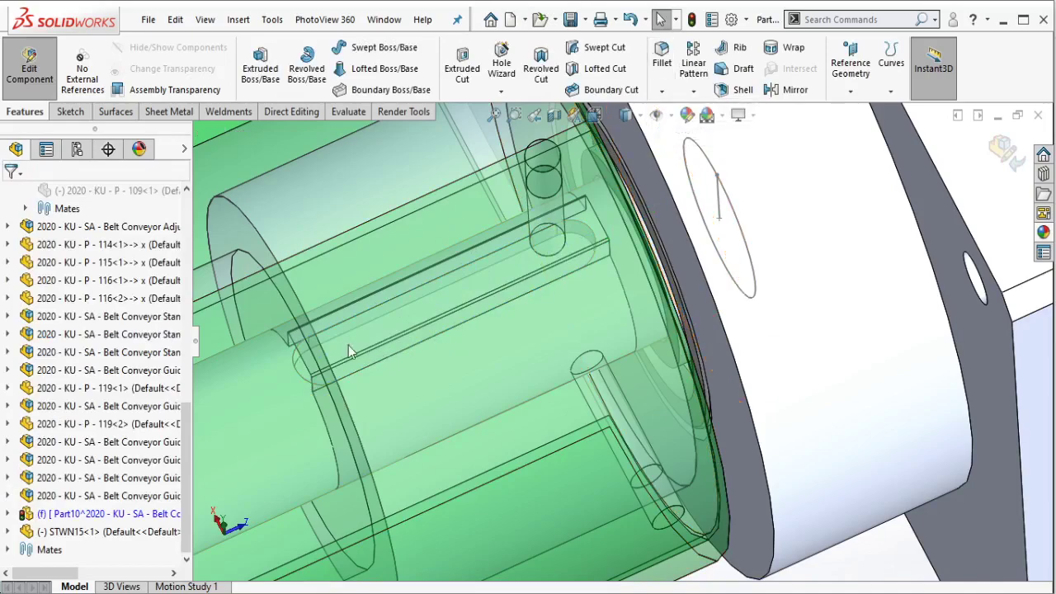
left_click(297, 359)
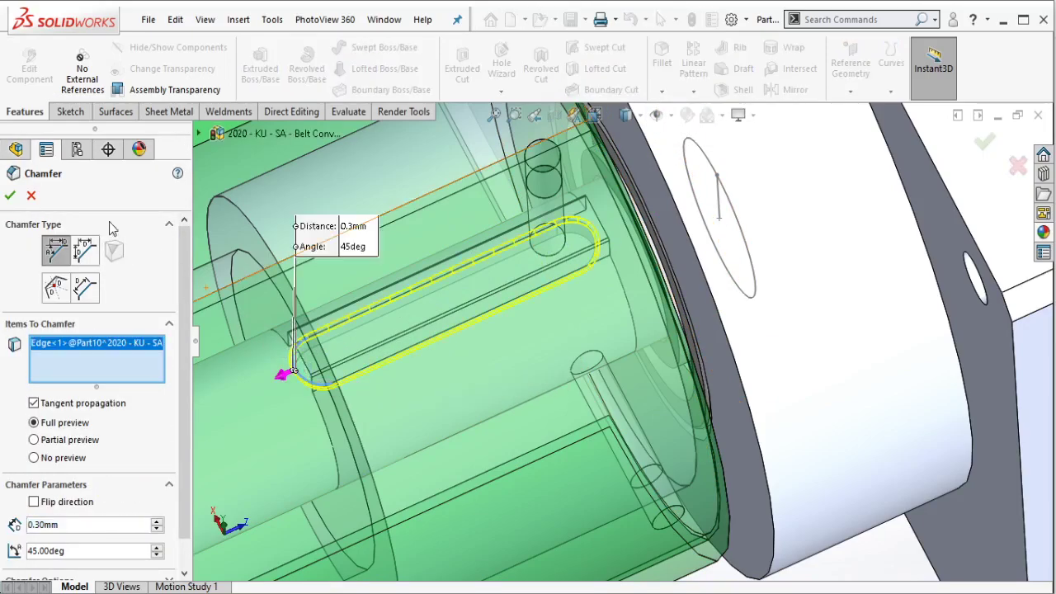
key("Return")
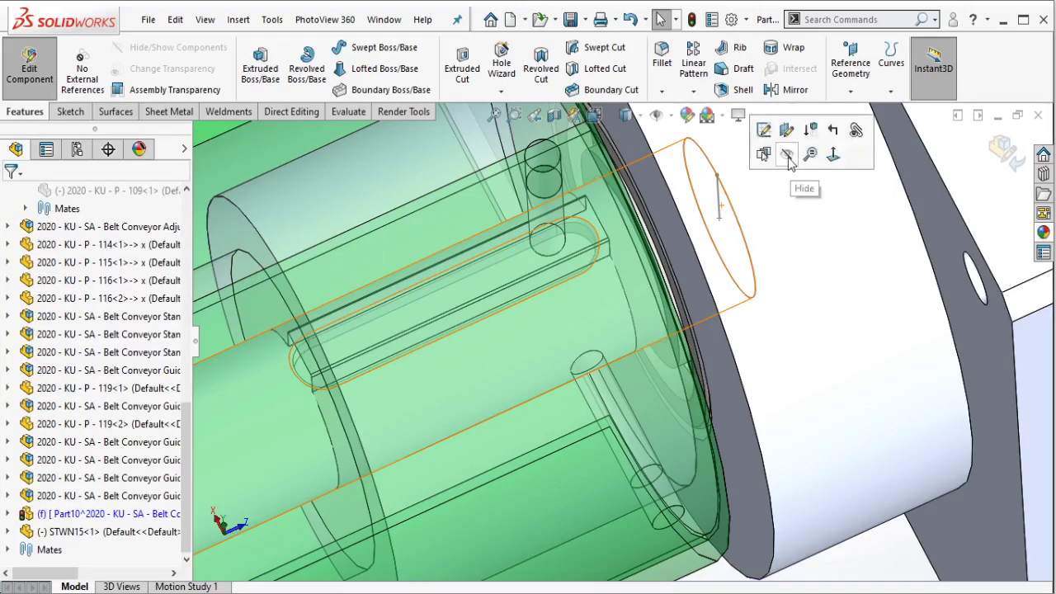
Orbit and zoom to a side-on view of the motor shaft's outer end.
left_click(729, 195)
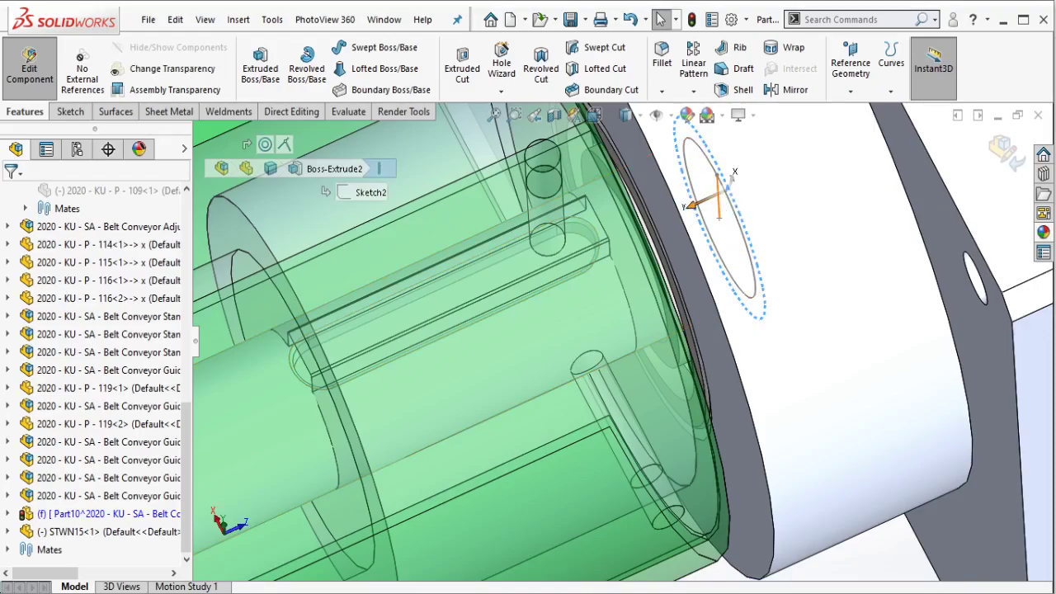
key("Escape")
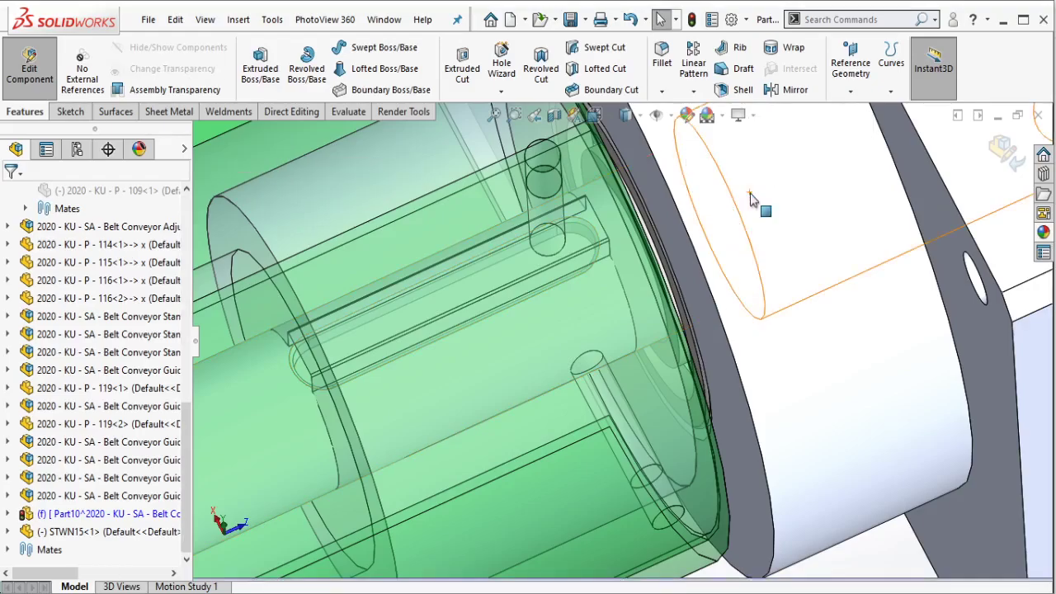
mouse_move(750, 198)
middle_mouse_down()
mouse_move(484, 97)
mouse_move(522, 192)
middle_mouse_up()
scroll(517, 370, "up", 5)
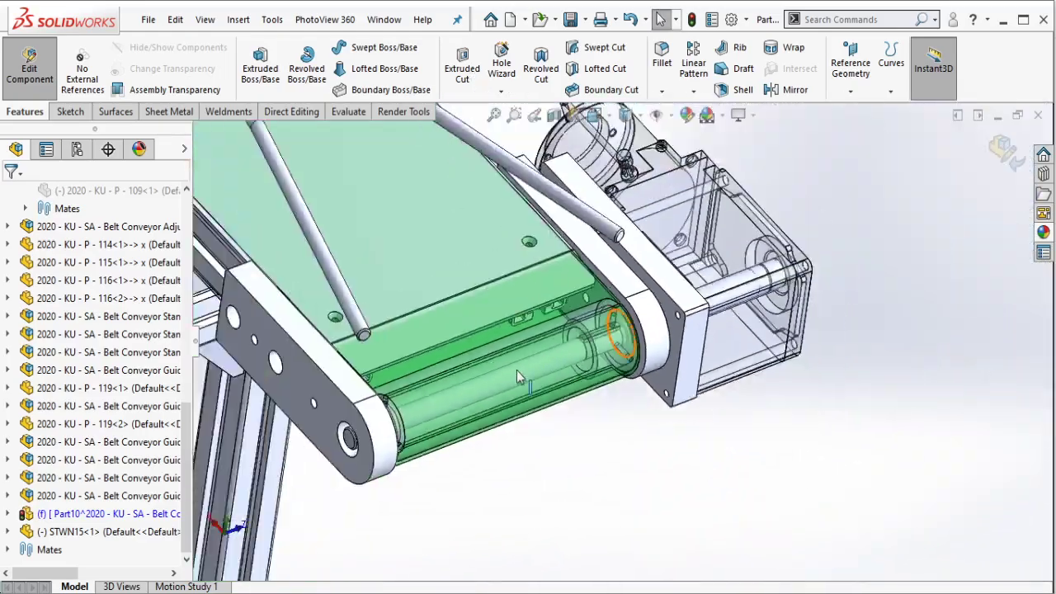
mouse_move(489, 385)
middle_mouse_down()
mouse_move(476, 290)
mouse_move(747, 367)
middle_mouse_up()
scroll(747, 367, "down", 5)
scroll(753, 359, "down", 2)
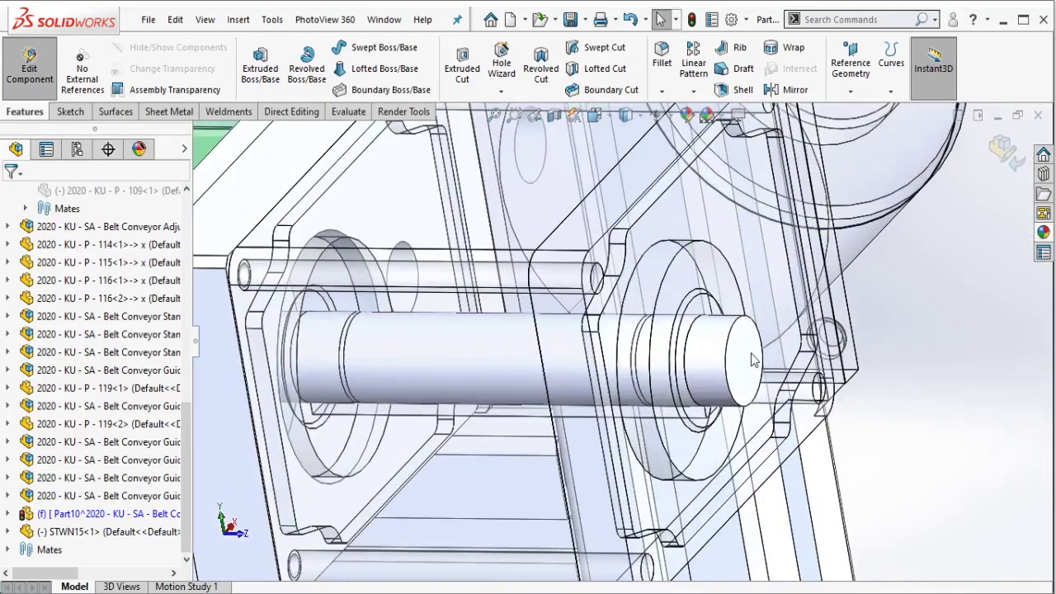
scroll(688, 346, "up", 2)
mouse_move(688, 346)
middle_mouse_down()
mouse_move(700, 185)
mouse_move(657, 237)
mouse_move(674, 328)
mouse_move(727, 420)
middle_mouse_up()
scroll(698, 385, "down", 3)
mouse_move(698, 384)
middle_mouse_down()
mouse_move(704, 332)
mouse_move(731, 340)
mouse_move(649, 340)
middle_mouse_up()
left_click(649, 340)
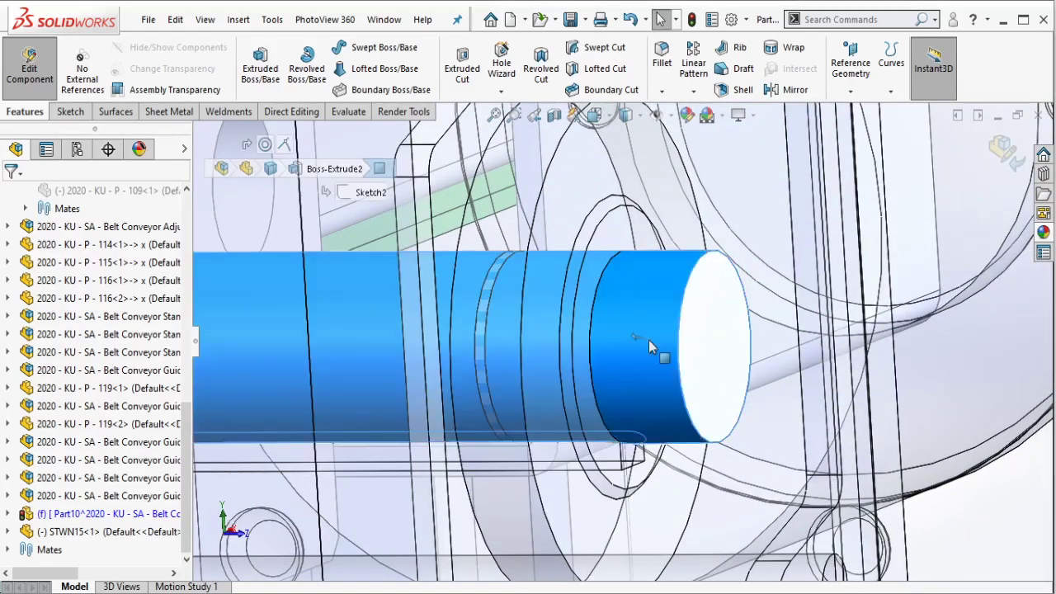
scroll(627, 353, "up", 3)
scroll(623, 357, "up", 2)
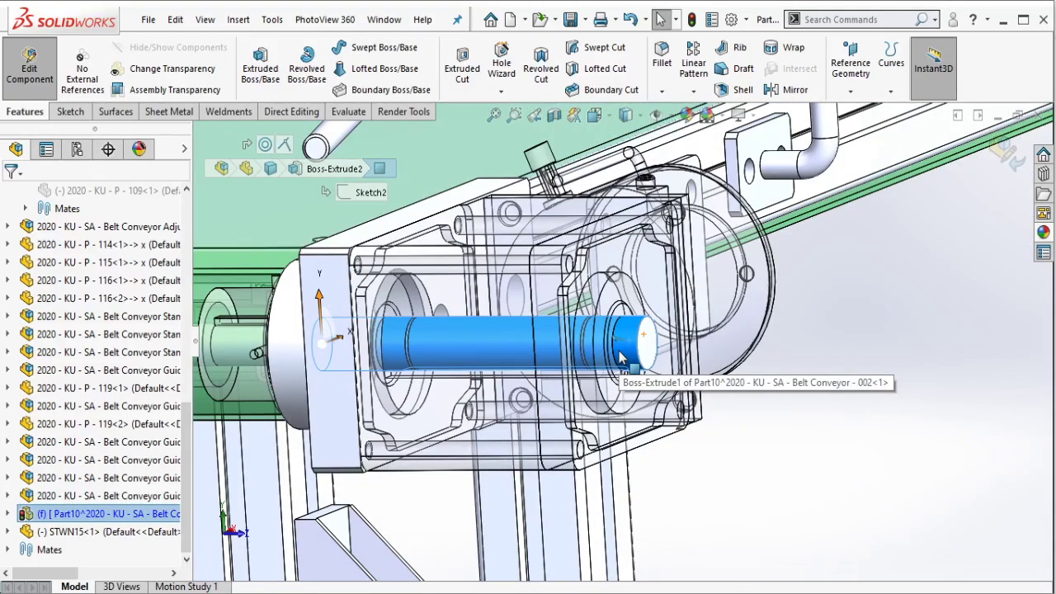
scroll(620, 357, "down", 2)
scroll(632, 338, "down", 2)
scroll(638, 322, "down", 1)
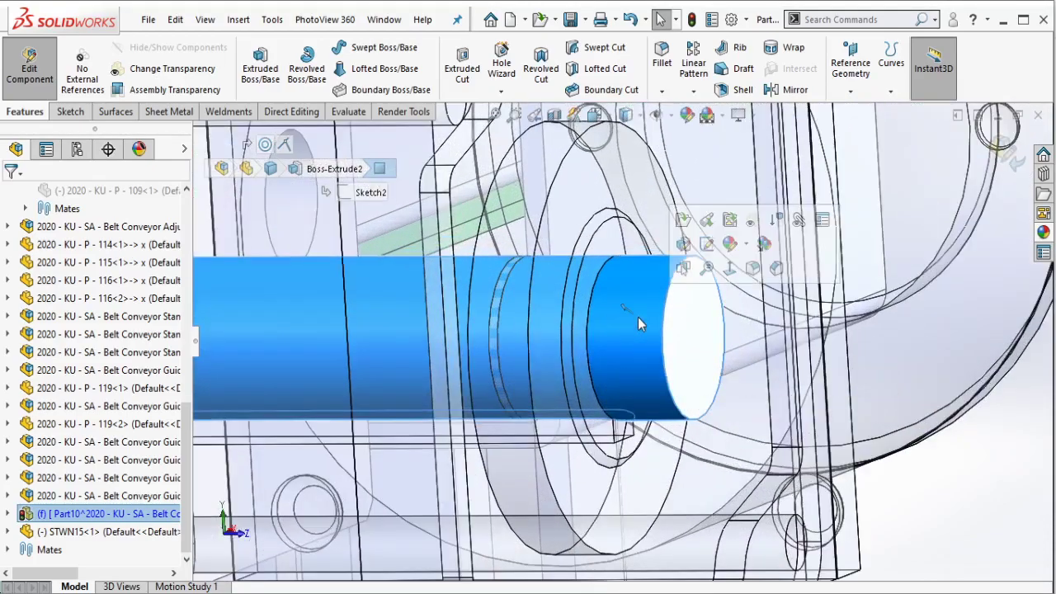
key("Escape")
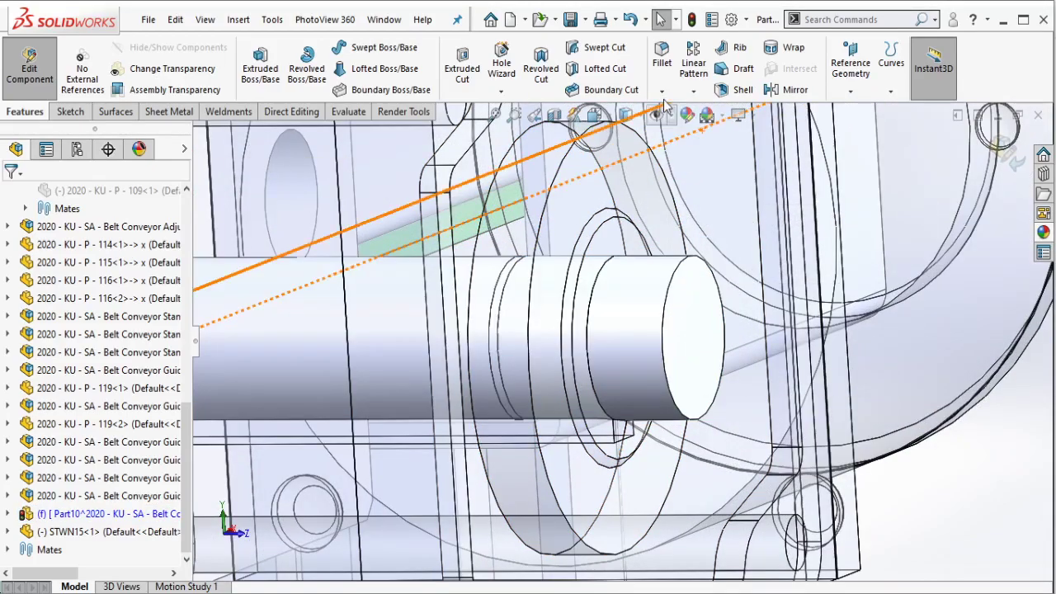
Chamfer the motor shaft's outer end edge at 1 mm × 45°.
left_click(663, 92)
left_click(690, 127)
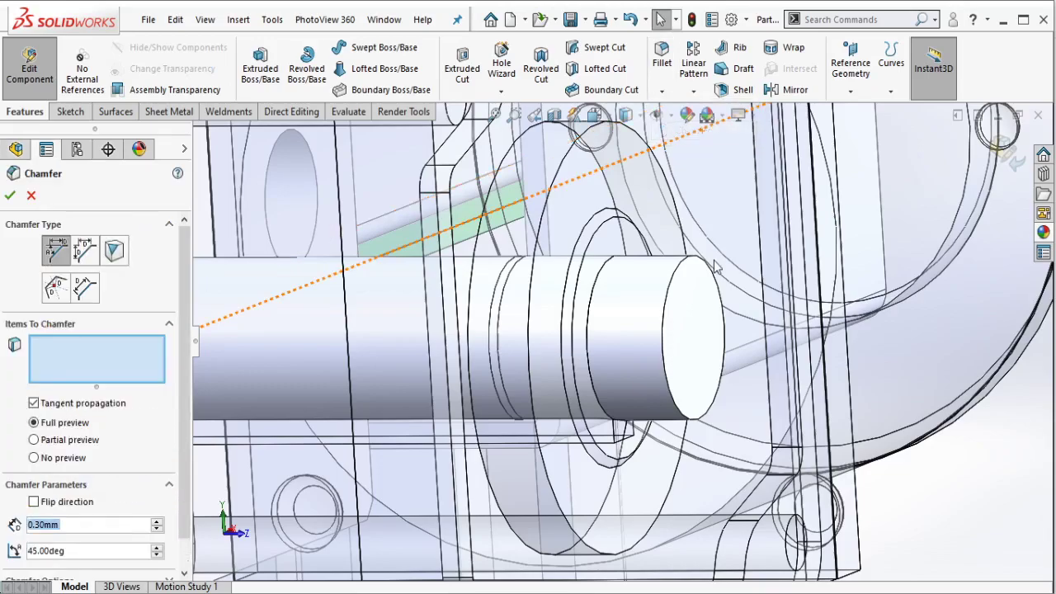
type("1")
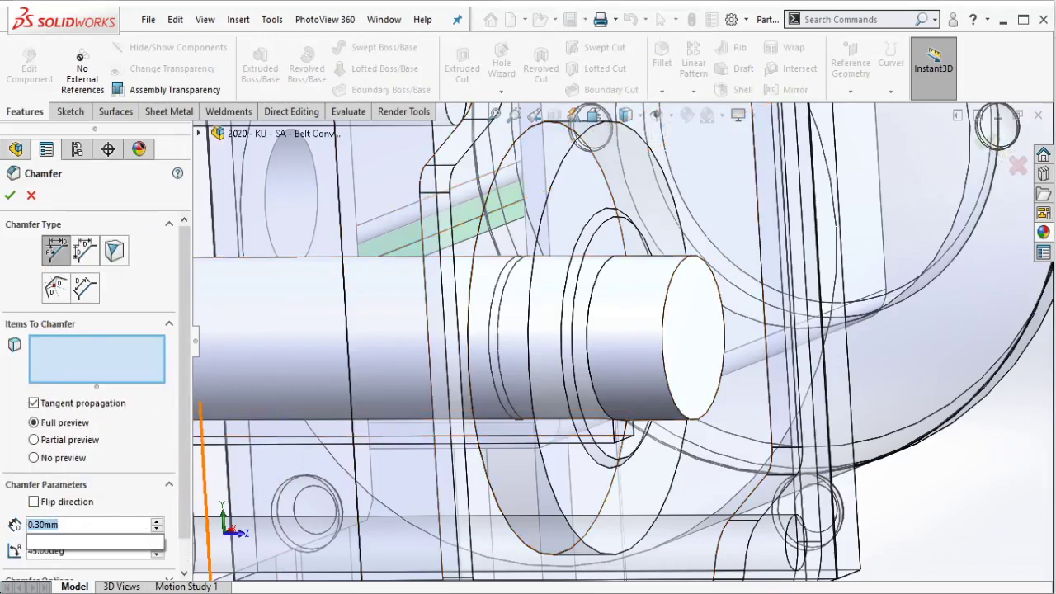
left_click(699, 414)
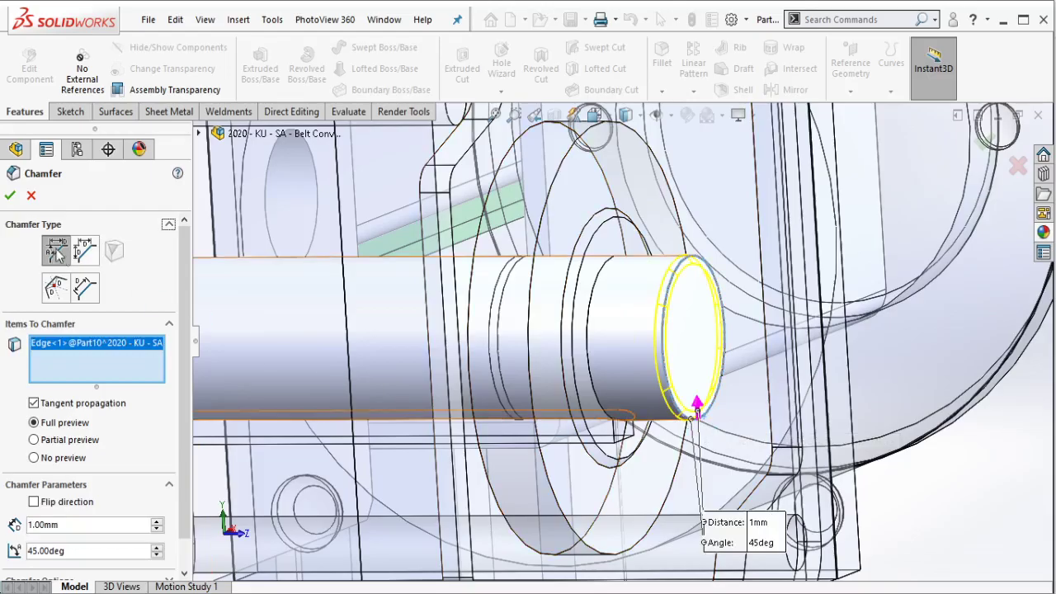
key("Return")
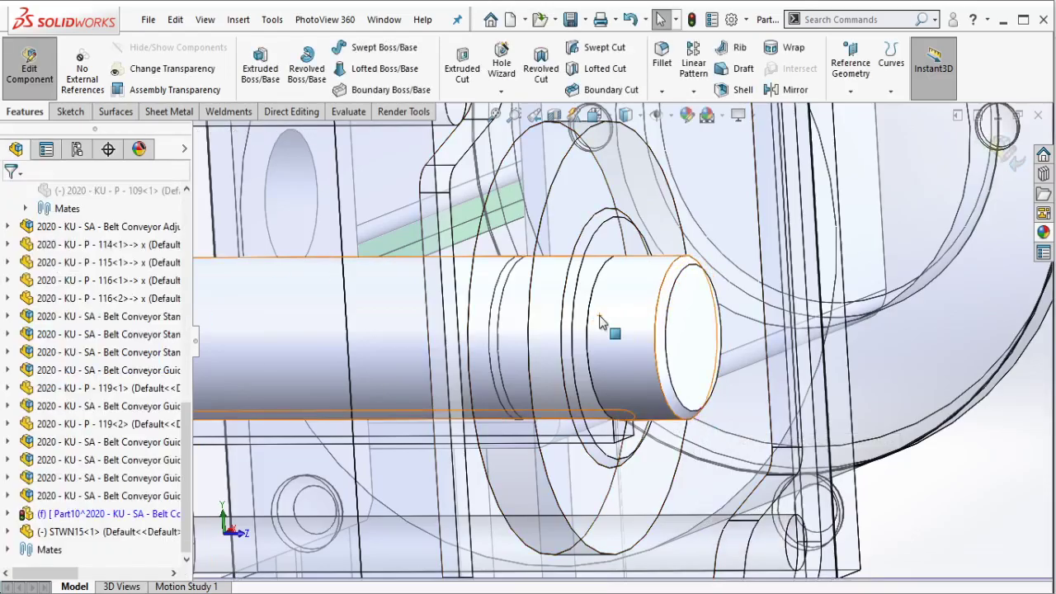
scroll(602, 323, "up", 4)
scroll(602, 326, "up", 3)
scroll(602, 326, "up", 2)
Exit in-context editing of the shaft part back to the assembly.
middle_click_drag(402, 345, 495, 331)
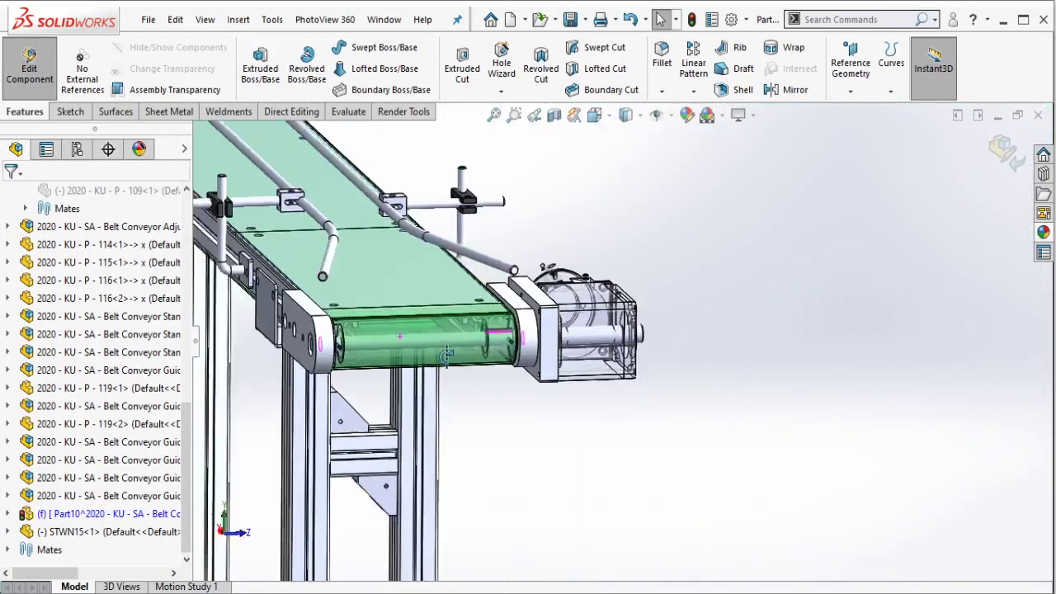
scroll(538, 319, "down", 3)
scroll(538, 319, "down", 3)
scroll(538, 318, "down", 2)
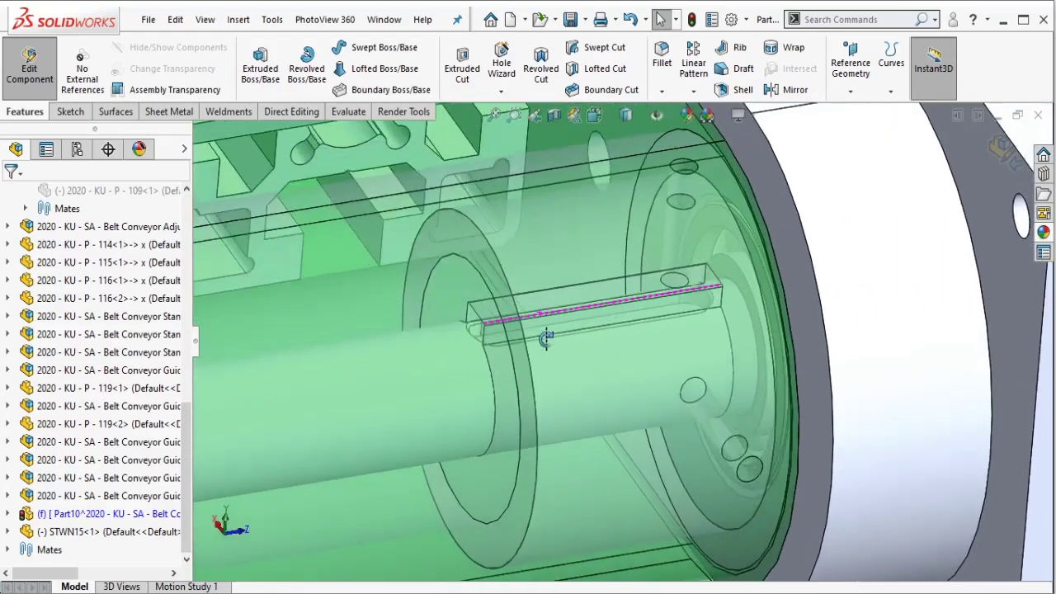
scroll(578, 324, "down", 2)
left_click(29, 66)
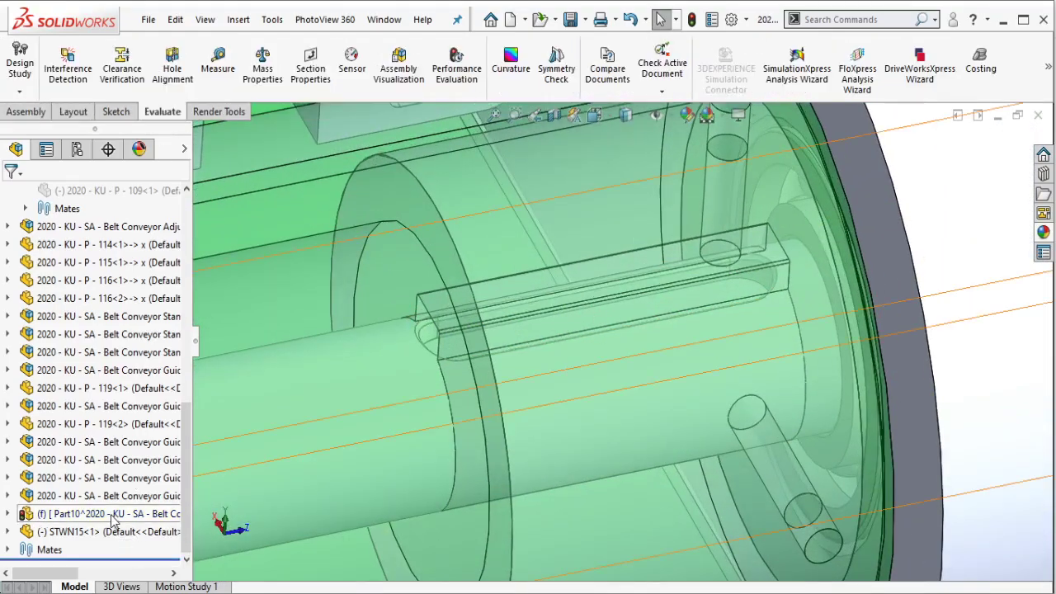
Break all of Part10's external references through List External Refs.
left_click(110, 515)
right_click(110, 515)
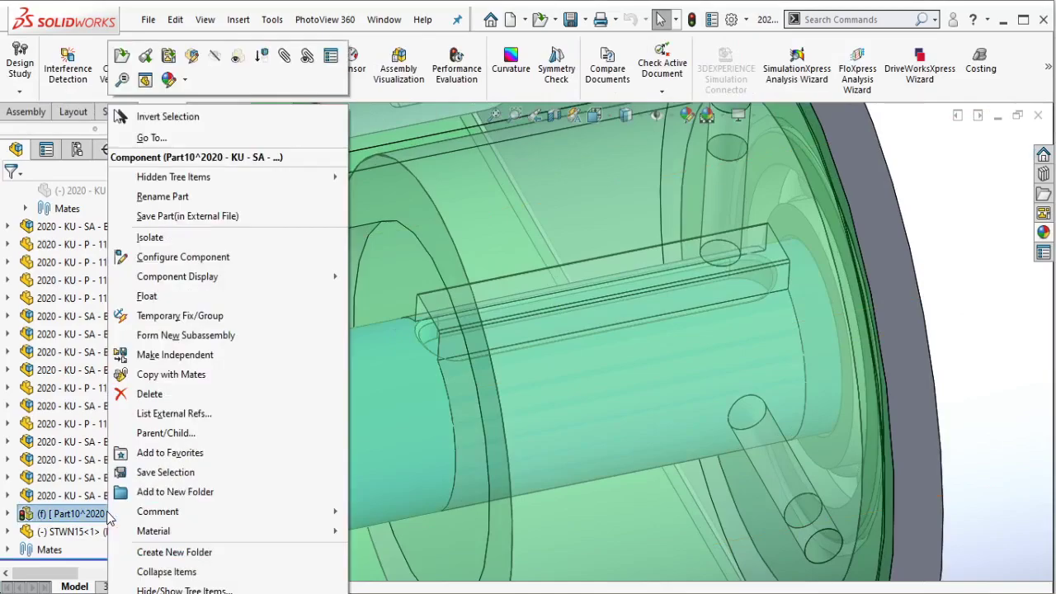
left_click(177, 416)
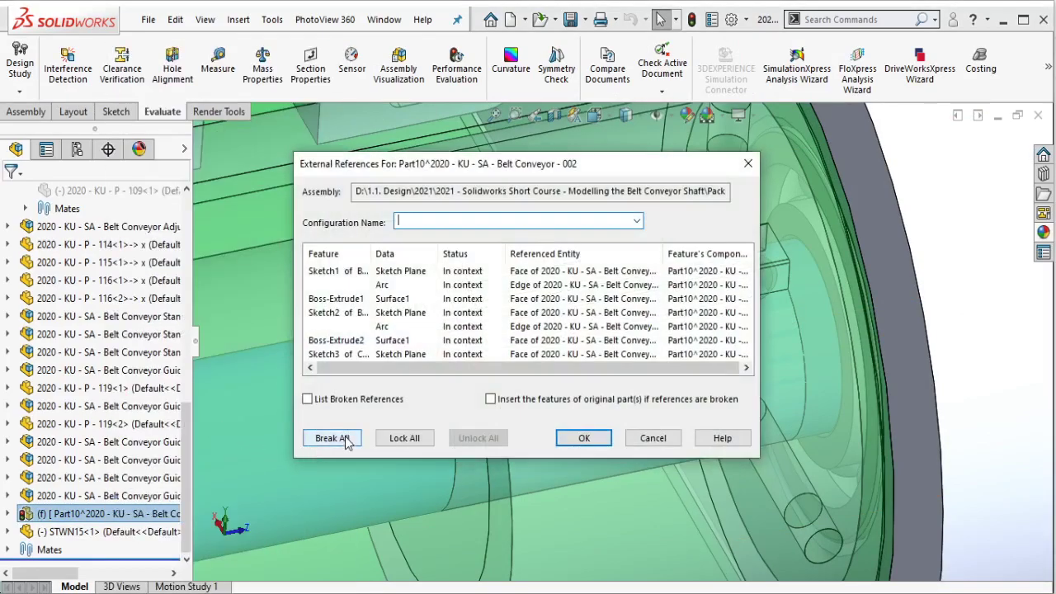
left_click(348, 443)
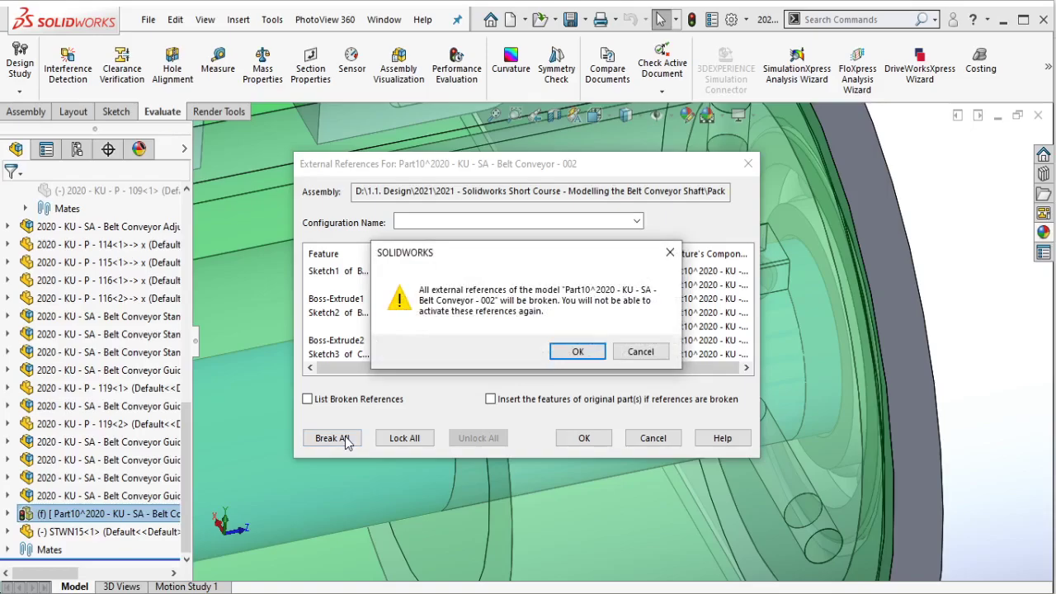
left_click(577, 352)
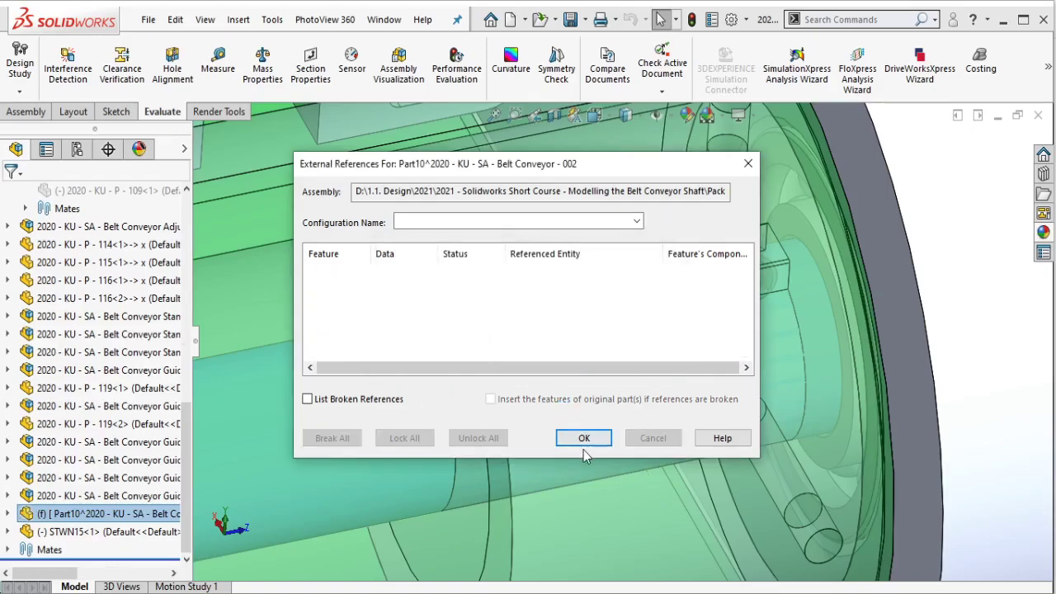
left_click(583, 440)
scroll(580, 442, "up", 2)
Float the shaft and drag it out of the roller to rest below the conveyor.
scroll(562, 420, "up", 3)
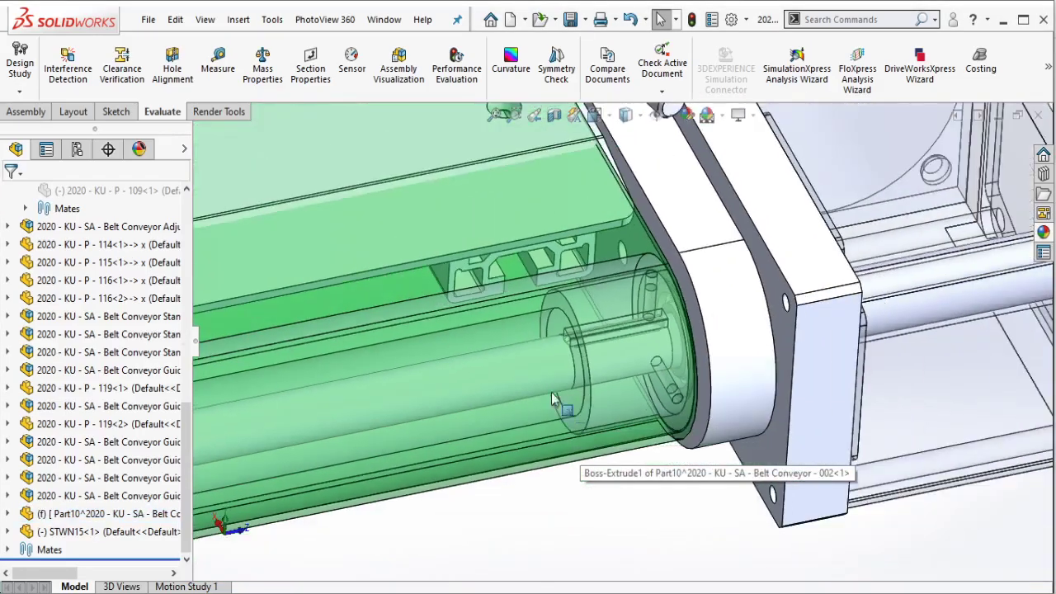
scroll(513, 374, "up", 2)
scroll(438, 368, "down", 1)
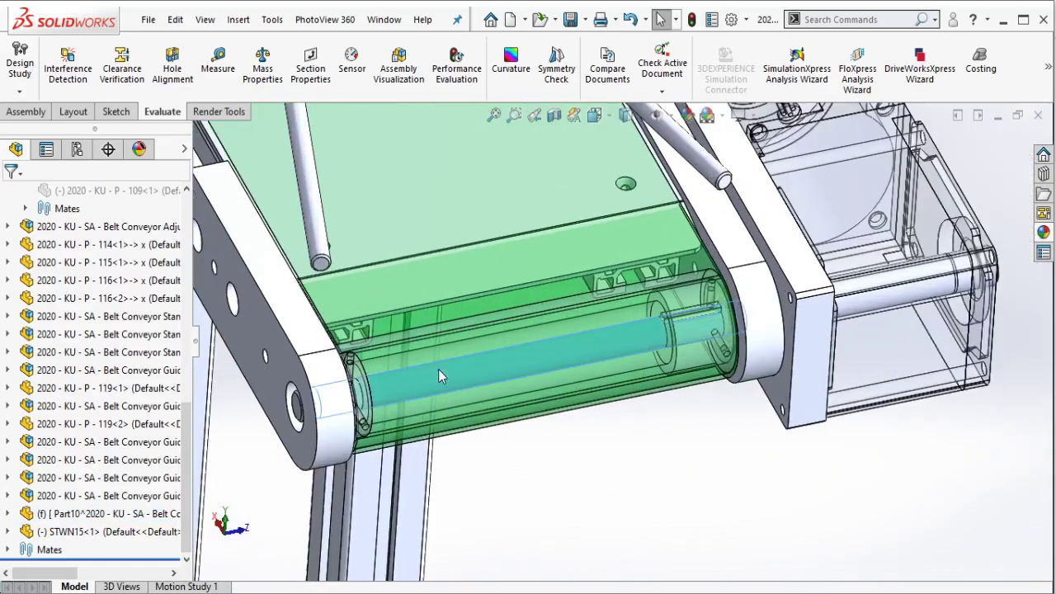
right_click(438, 369)
left_click(621, 307)
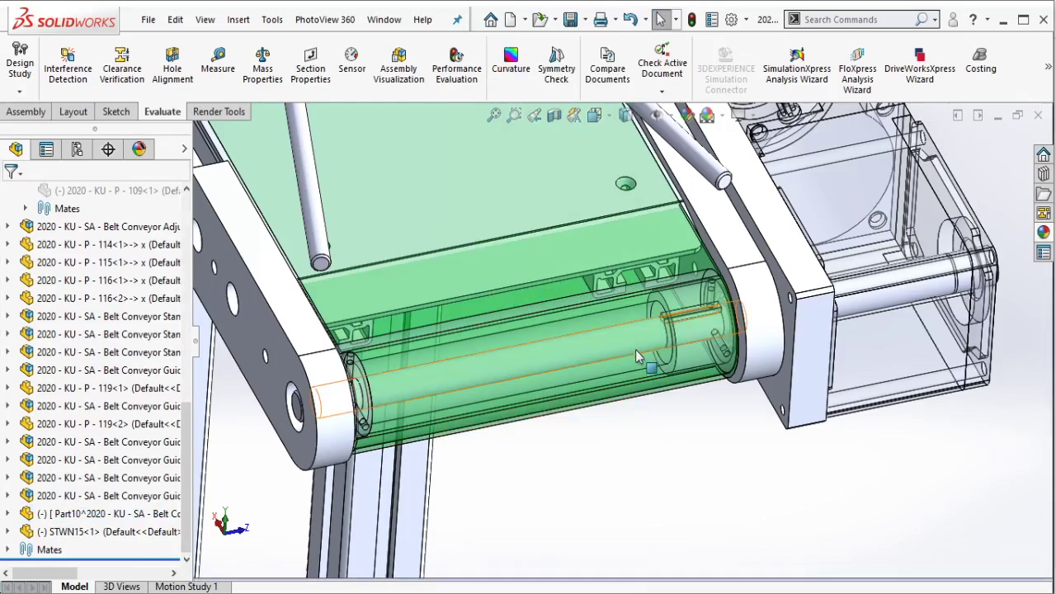
left_click_drag(644, 363, 697, 535)
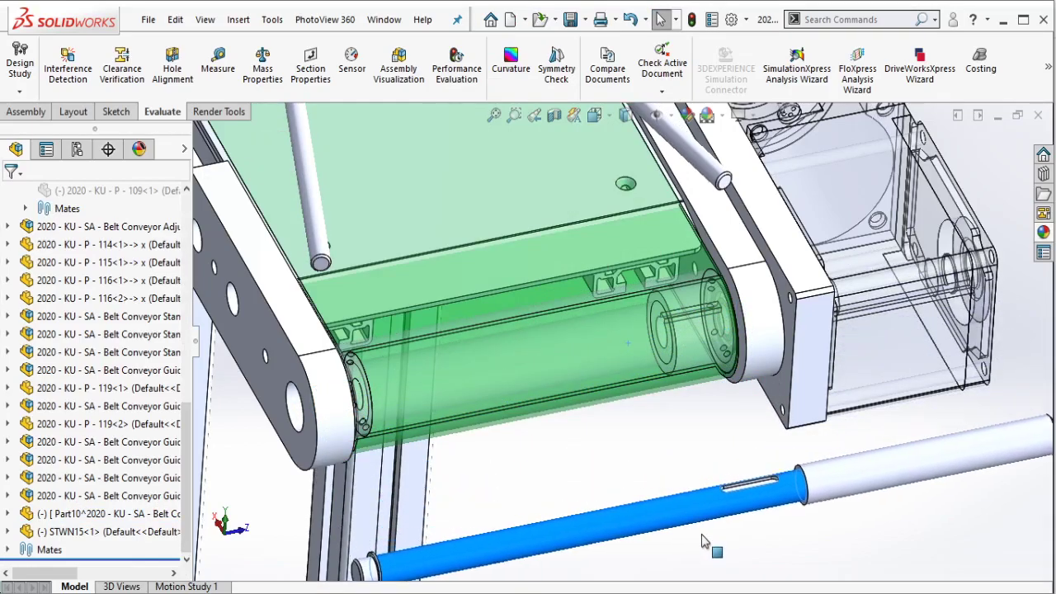
left_click(808, 548)
middle_click_drag(795, 536, 781, 397)
left_click_drag(781, 398, 858, 389)
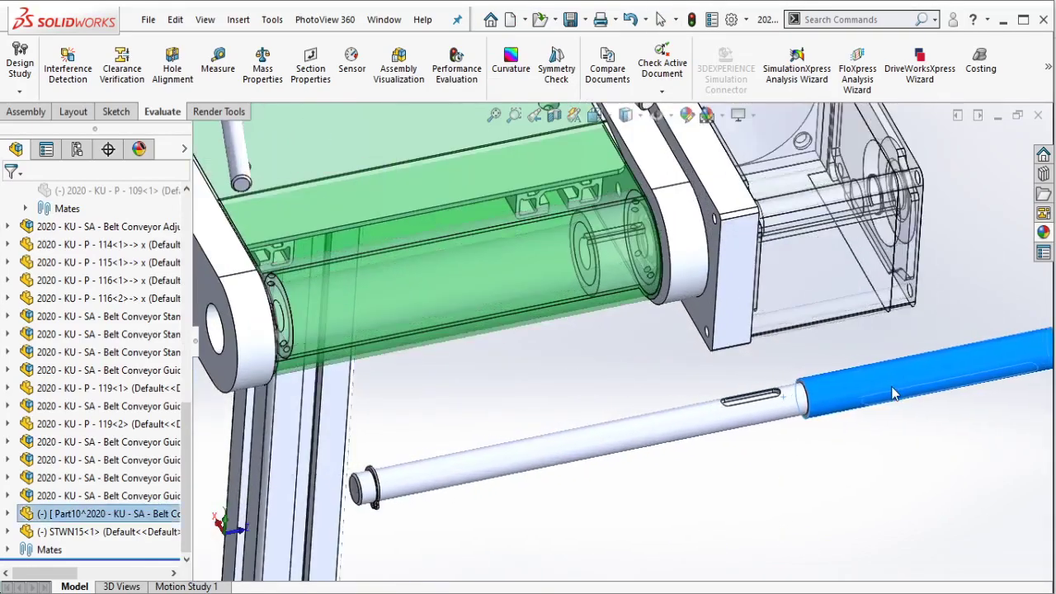
left_click(801, 453)
type("the shaft is already done")
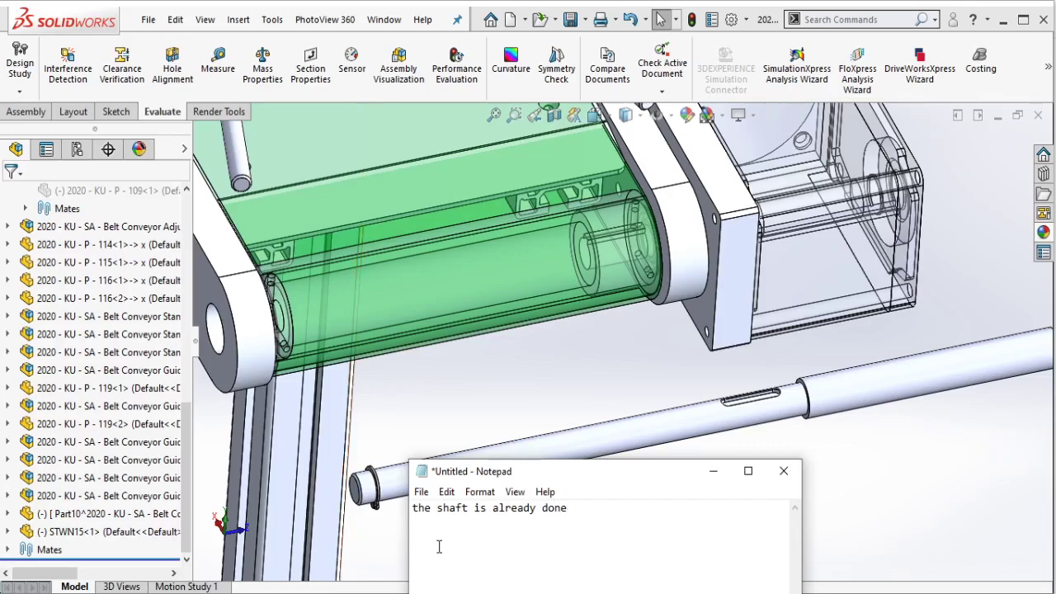
Delete the Notepad text, minimise Notepad, and select the long shaft in the assembly.
key("BackSpace")
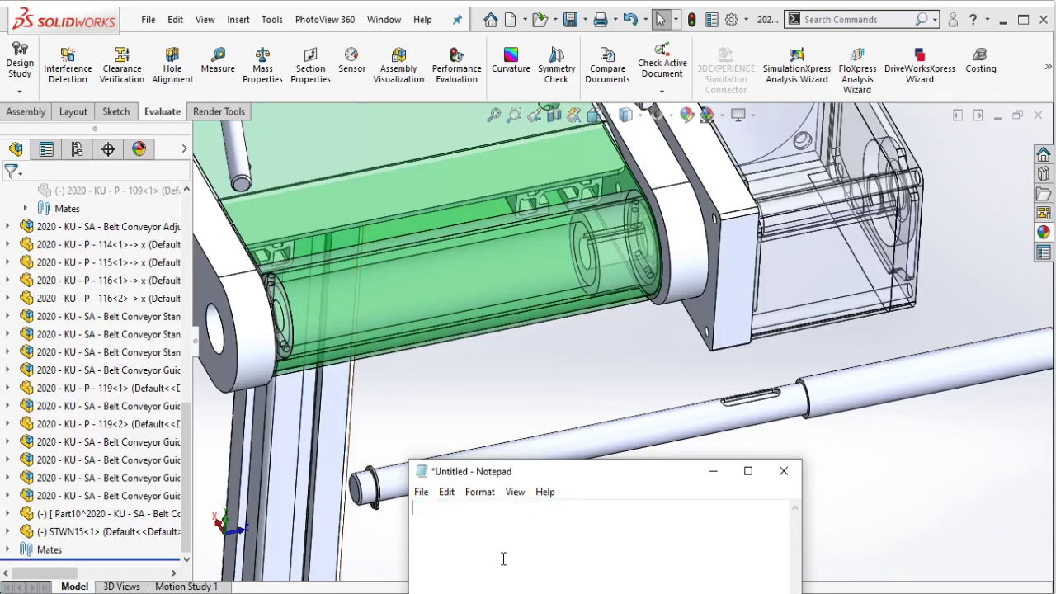
left_click(714, 471)
mouse_move(745, 443)
middle_mouse_down()
mouse_move(760, 450)
mouse_move(667, 448)
mouse_move(648, 459)
mouse_move(632, 422)
mouse_move(747, 405)
mouse_move(734, 429)
mouse_move(718, 421)
mouse_move(797, 372)
mouse_move(699, 415)
middle_mouse_up()
left_click(699, 415)
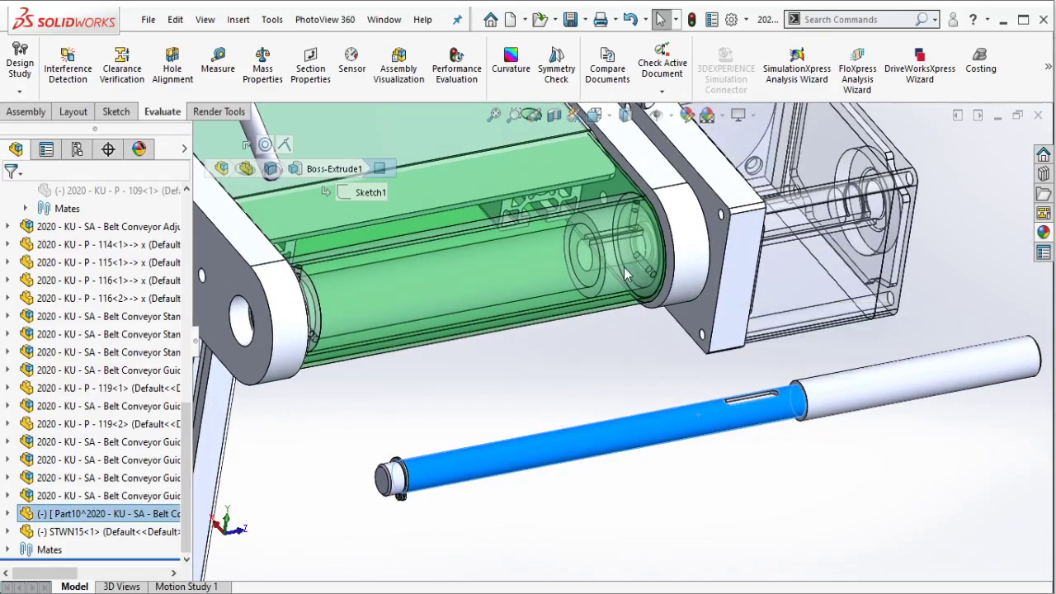
Mate the shaft concentric with the roller bore, past the low-memory warning.
scroll(652, 256, "up", 3)
left_click(652, 248)
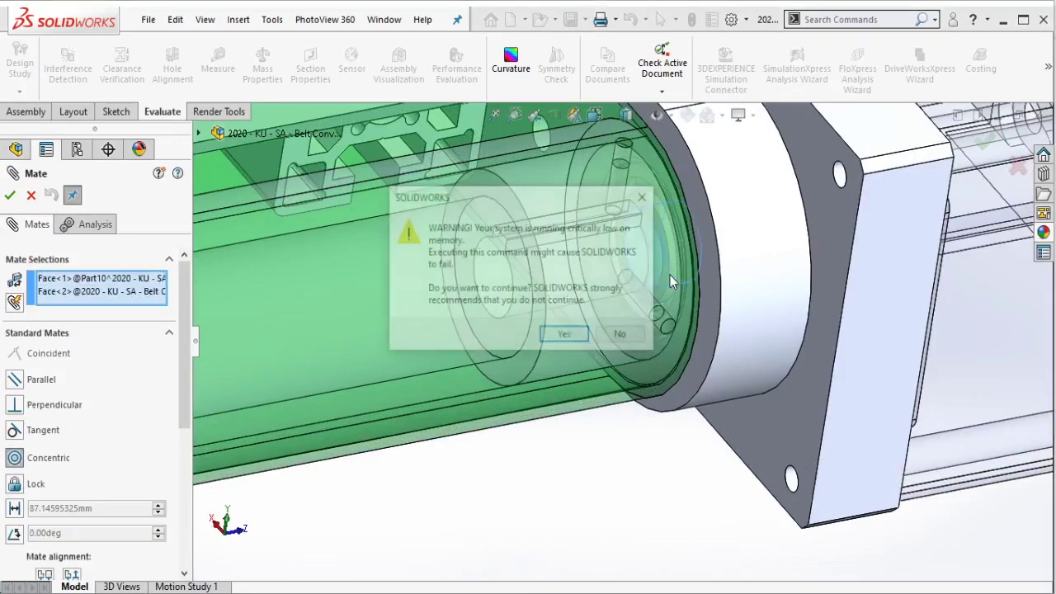
left_click(563, 334)
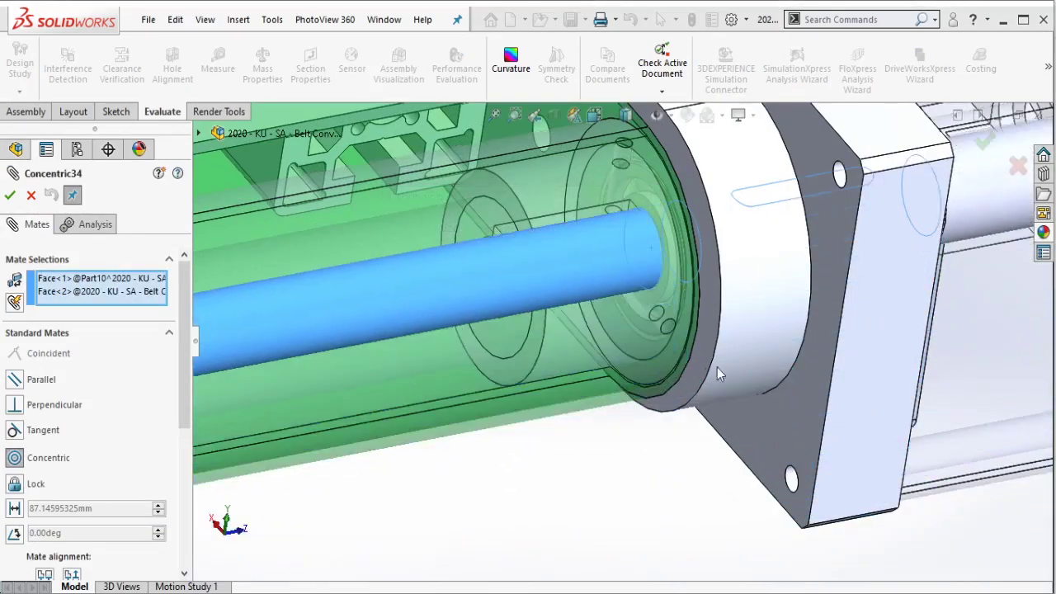
left_click(996, 429)
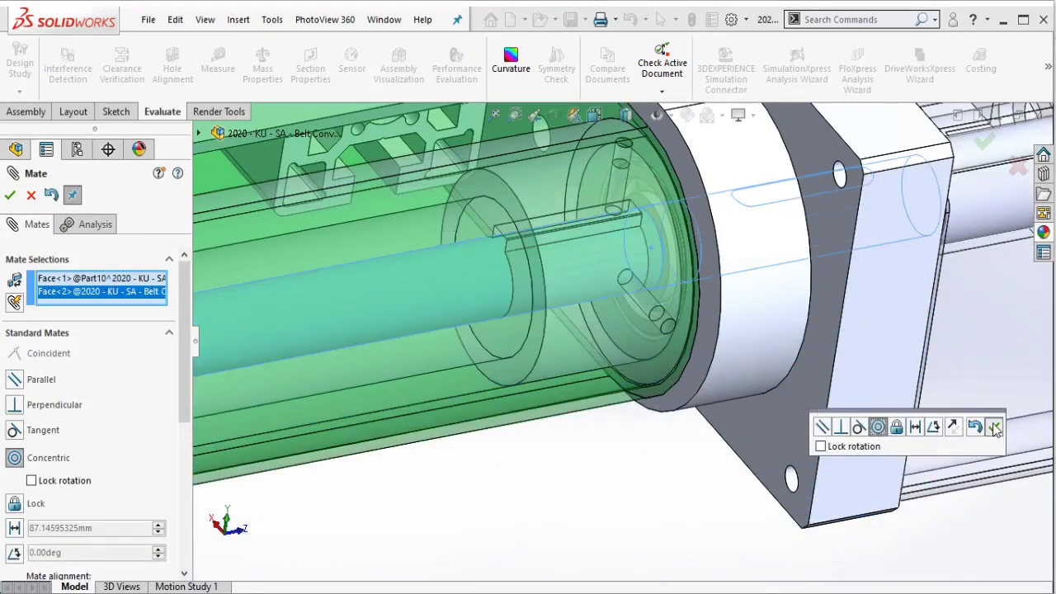
Mate a shaft face coincident with a face at the motor end.
mouse_move(970, 380)
middle_mouse_down()
mouse_move(912, 289)
mouse_move(792, 274)
middle_mouse_up()
scroll(792, 274, "down", 3)
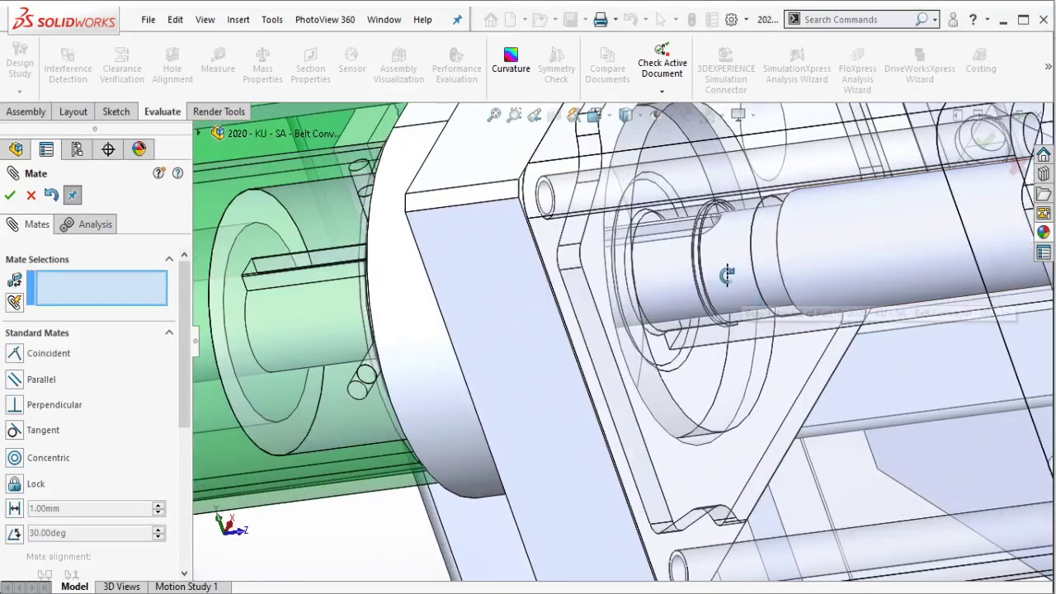
scroll(731, 272, "down", 3)
left_click(634, 258)
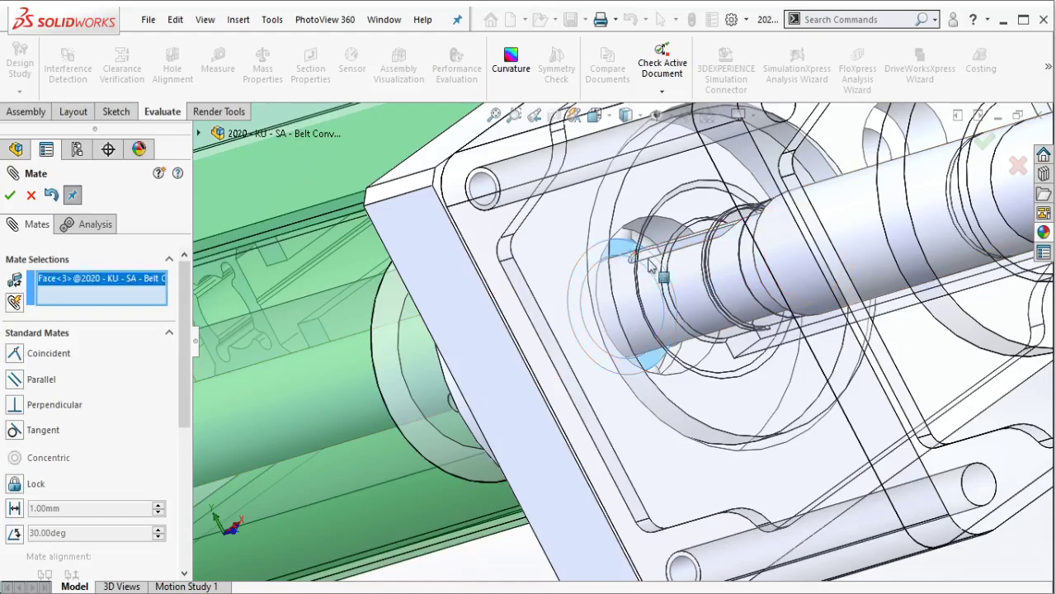
middle_click_drag(768, 272, 858, 215)
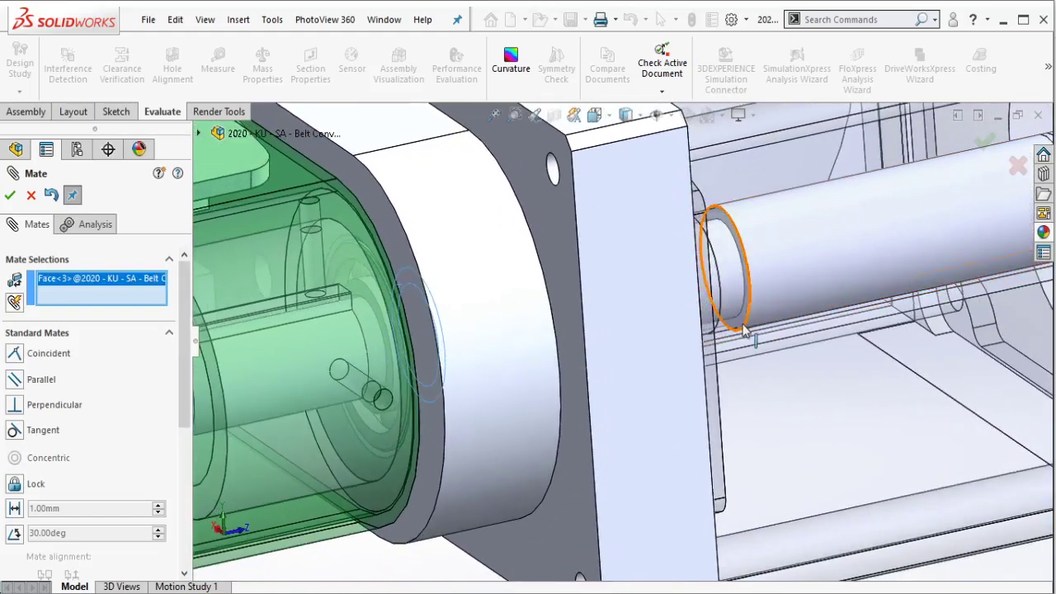
left_click(742, 330)
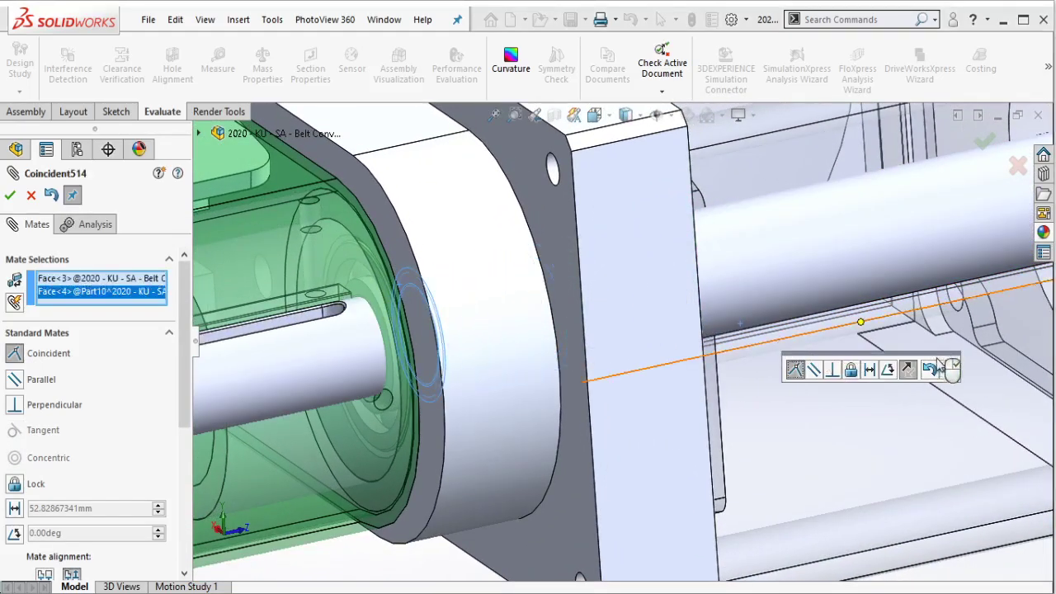
left_click(949, 370)
middle_click_drag(950, 371, 832, 291)
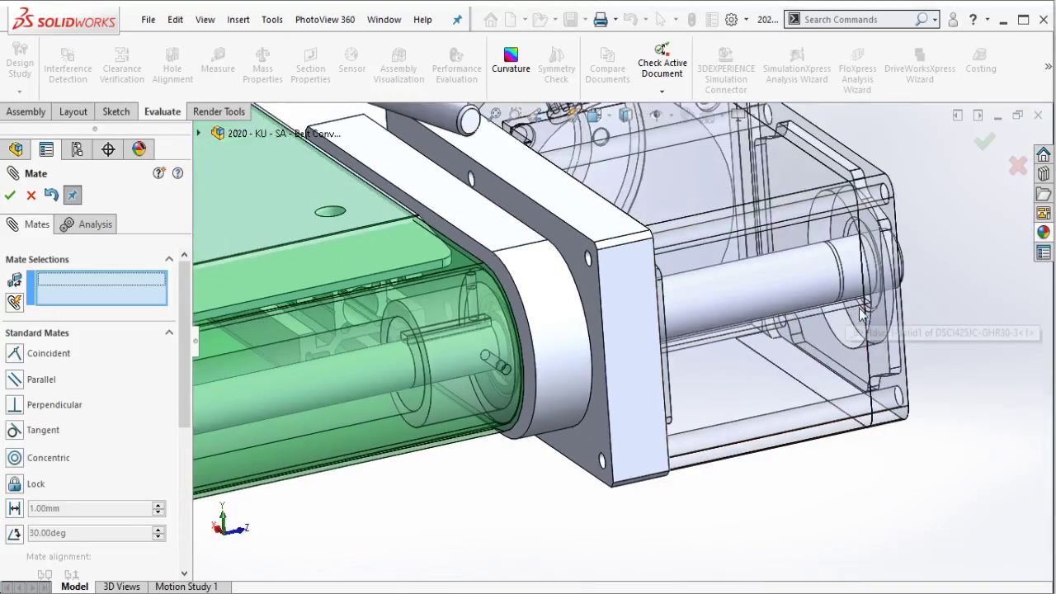
scroll(831, 290, "down", 2)
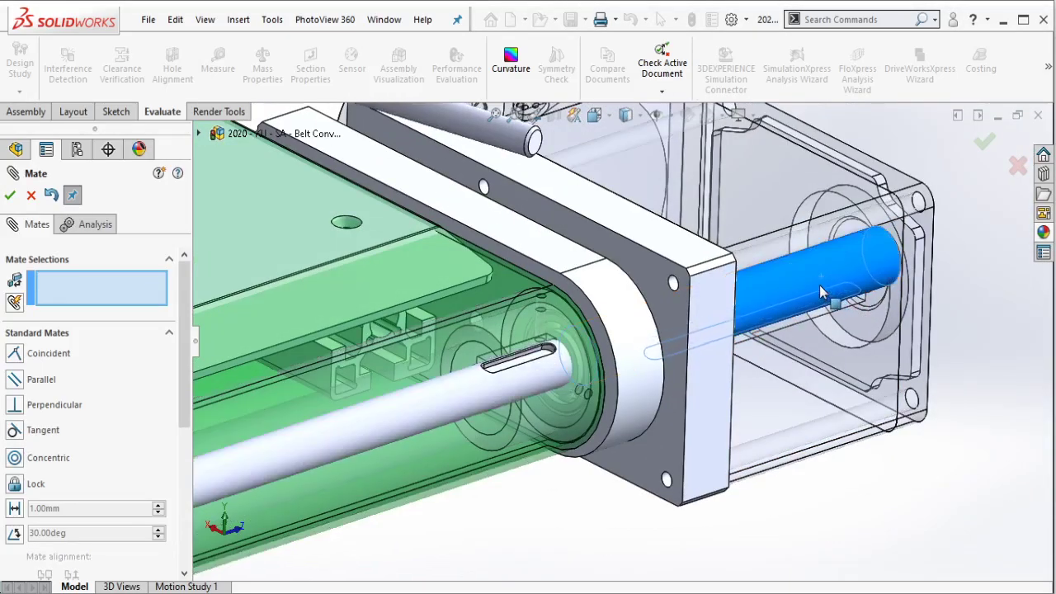
scroll(564, 339, "down", 2)
scroll(564, 339, "down", 3)
scroll(563, 339, "down", 2)
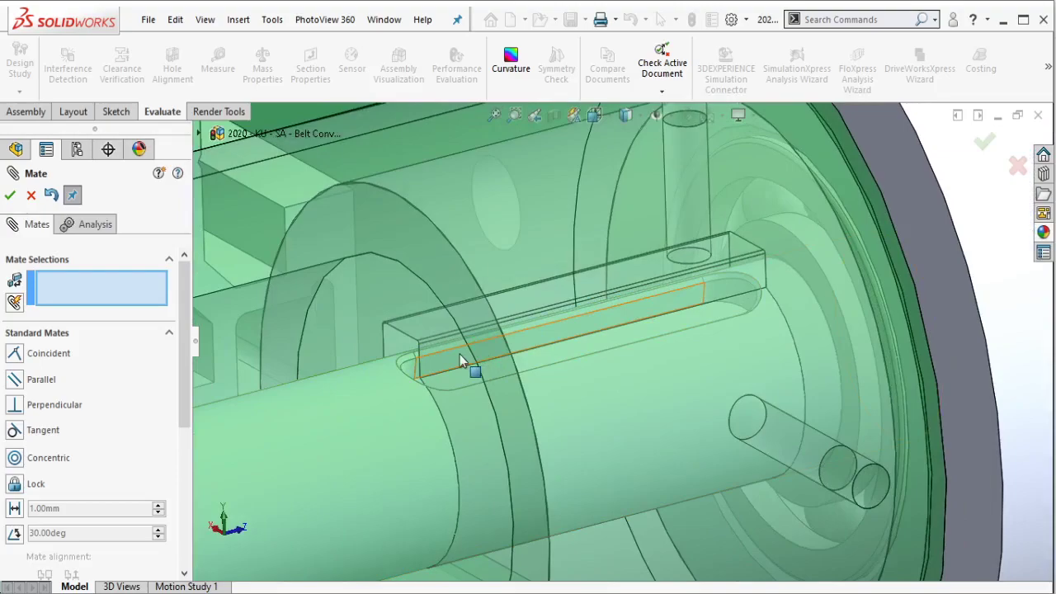
Add a parallel mate aligning the shaft's keyway face with the motor key slot, then close Mate.
left_click(471, 382)
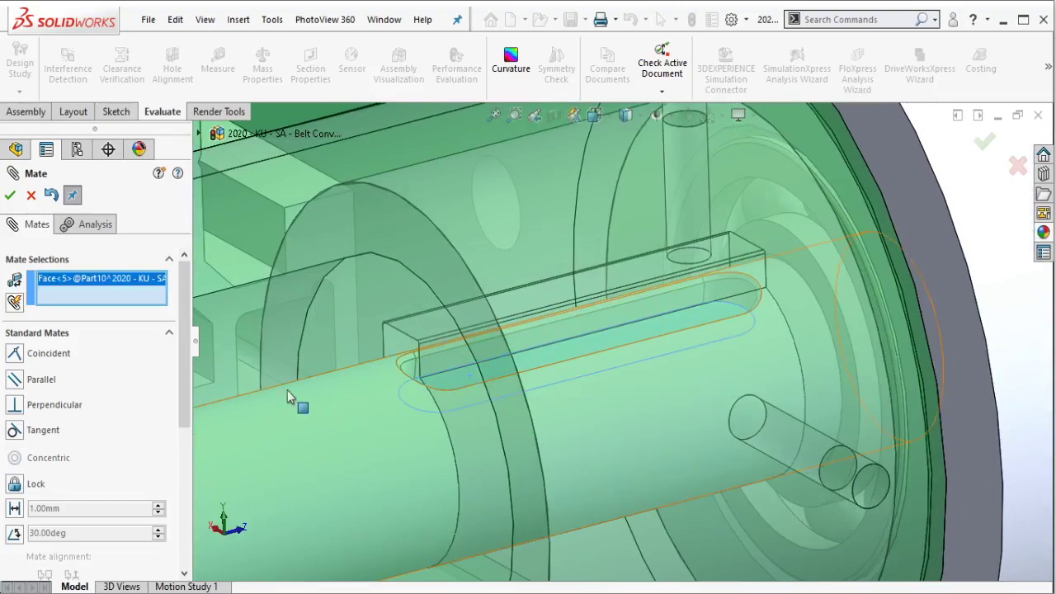
right_click(420, 332)
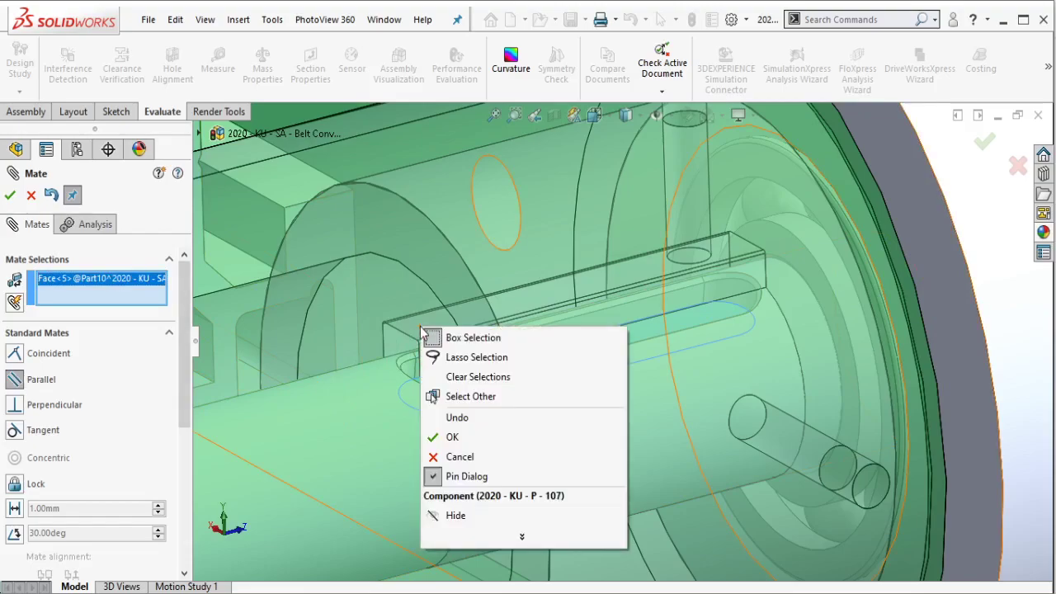
left_click(450, 397)
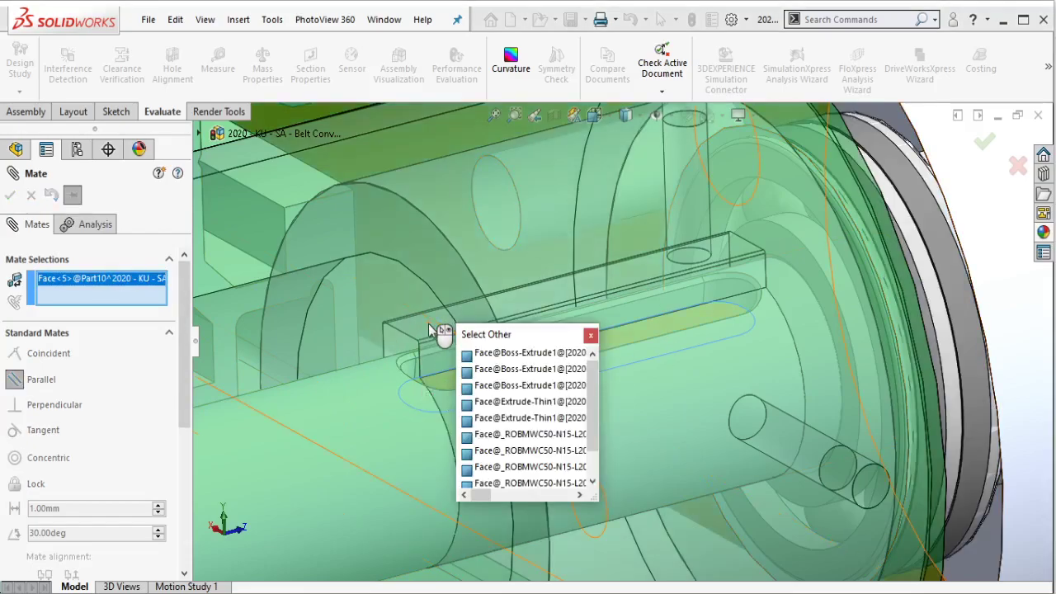
key("alt+Tab")
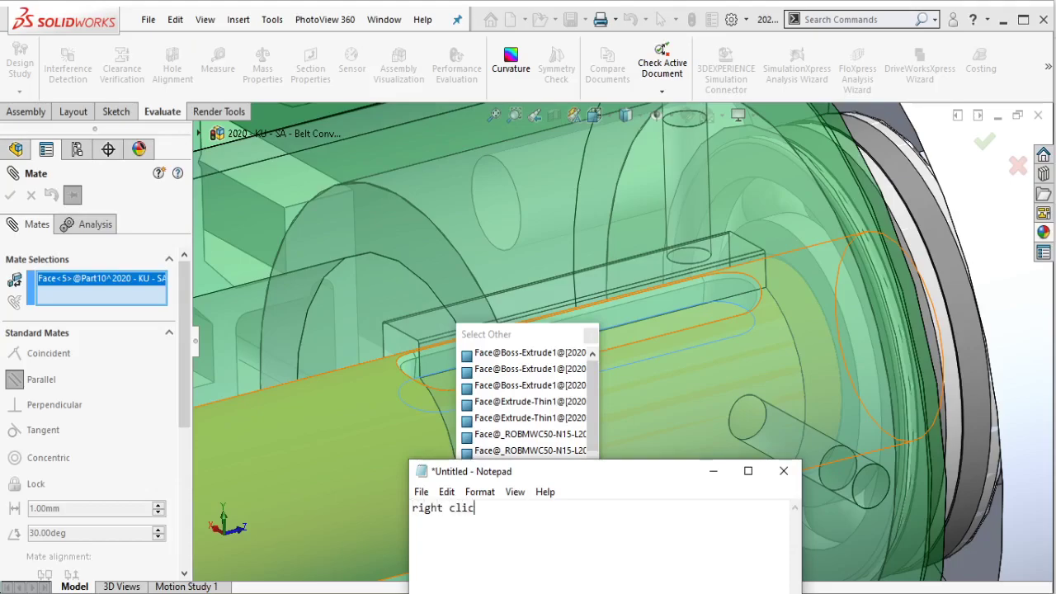
key("alt+Tab")
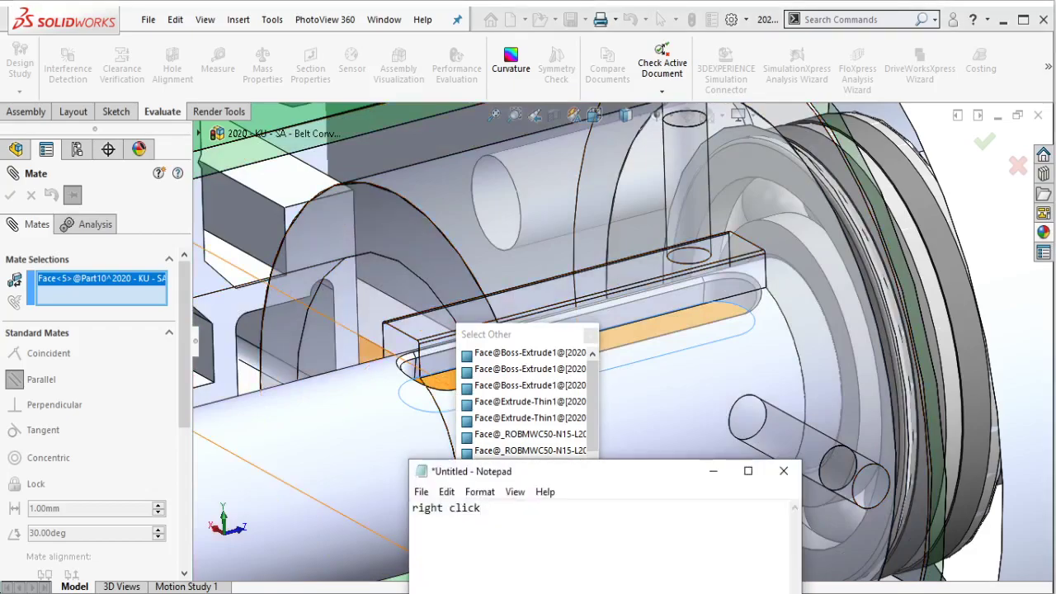
type("lef")
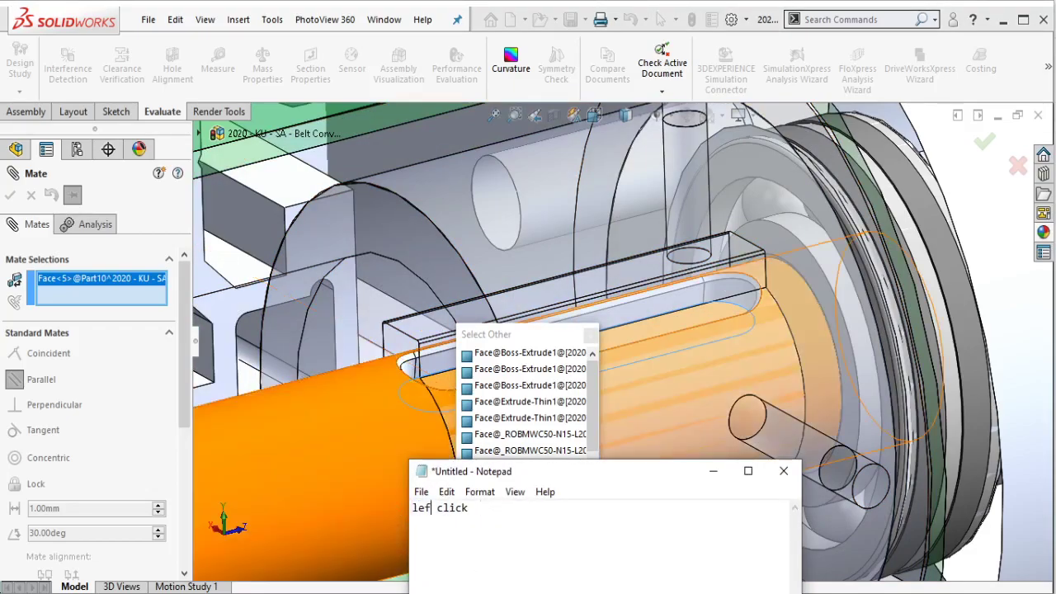
left_click(713, 471)
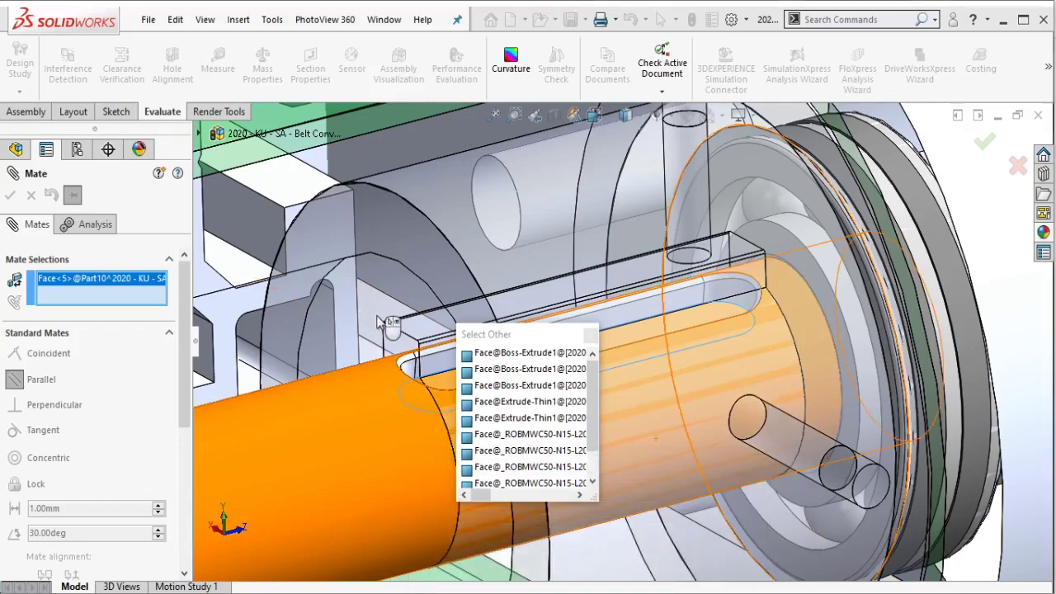
left_click(415, 329)
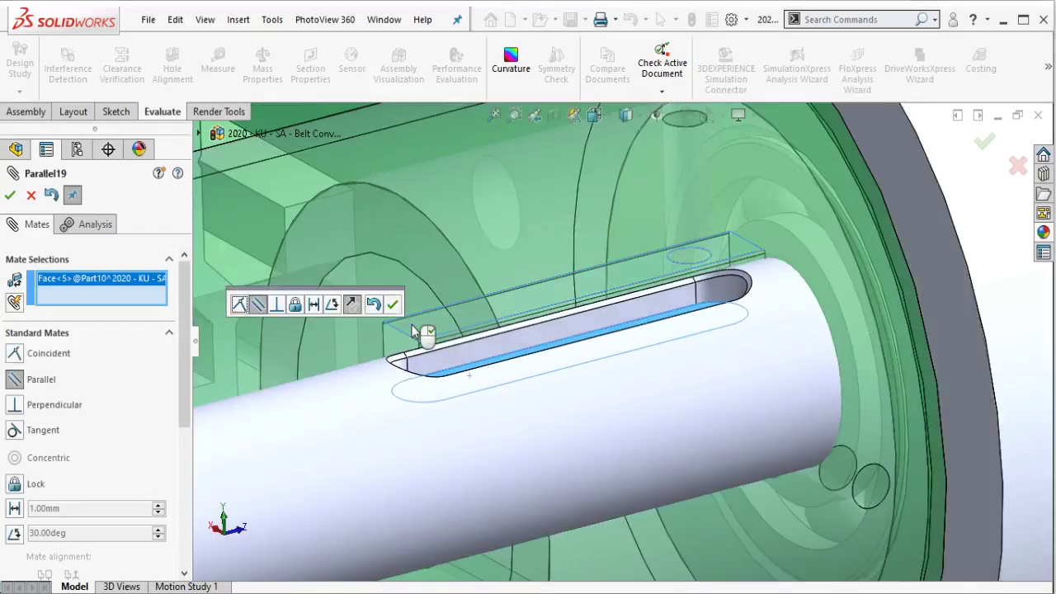
left_click(393, 307)
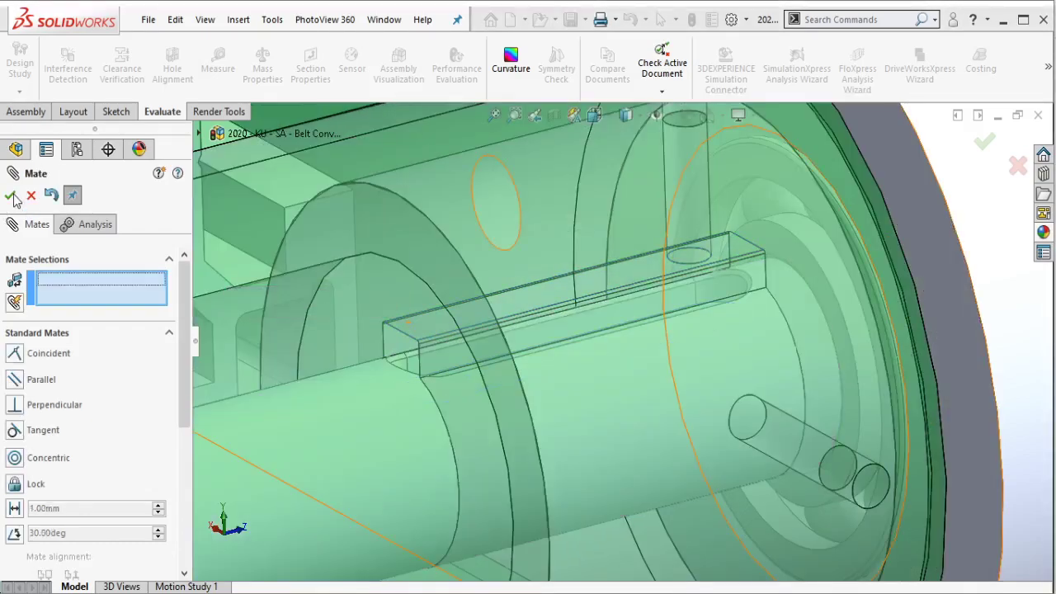
key("Escape")
Make the roller and motor opaque again.
scroll(569, 336, "up", 3)
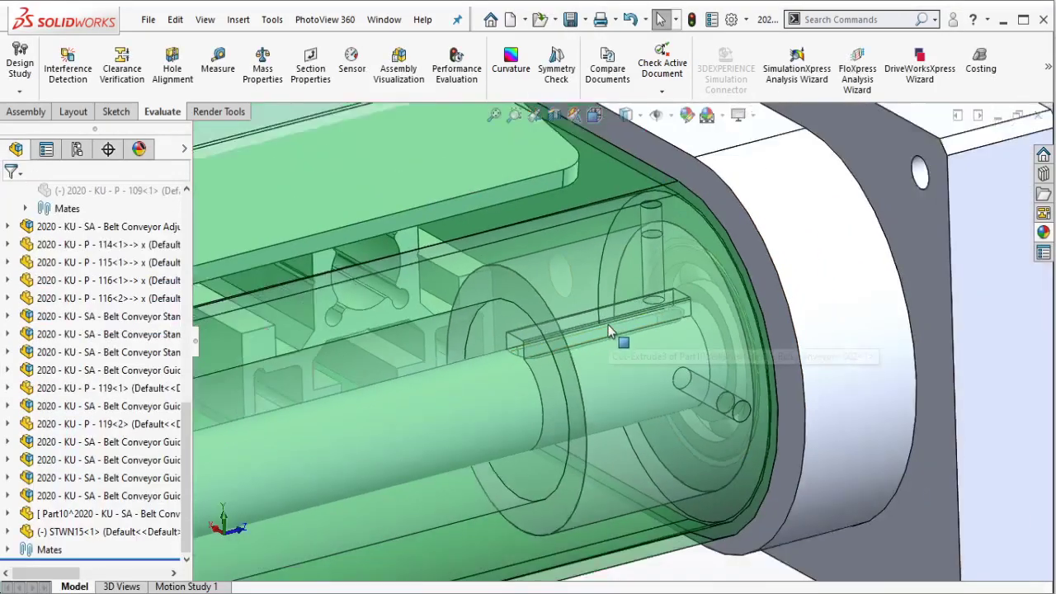
scroll(576, 338, "up", 3)
scroll(582, 340, "up", 2)
middle_click_drag(583, 340, 486, 392)
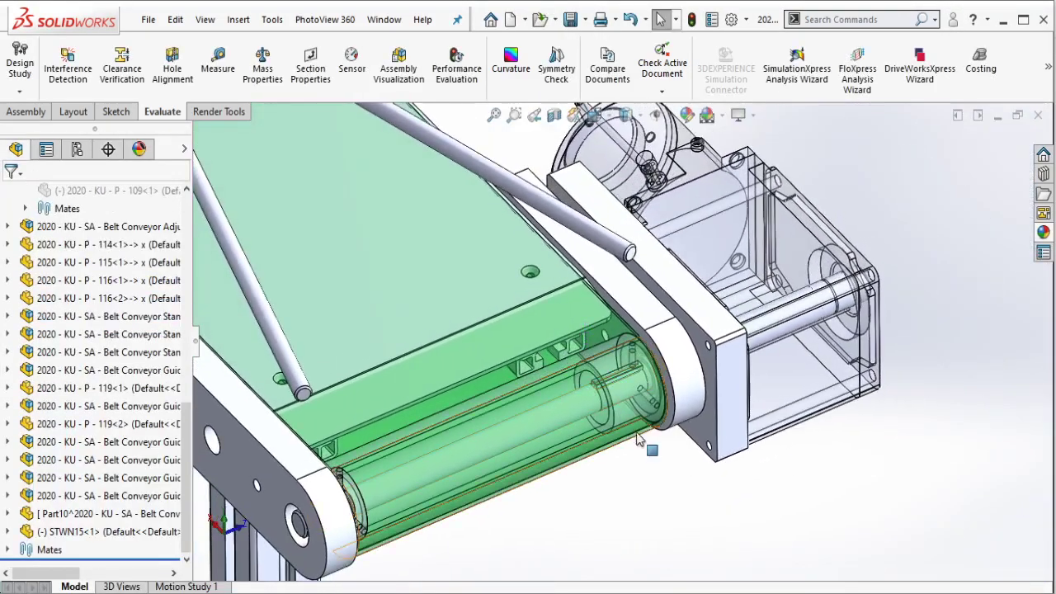
left_click(485, 392)
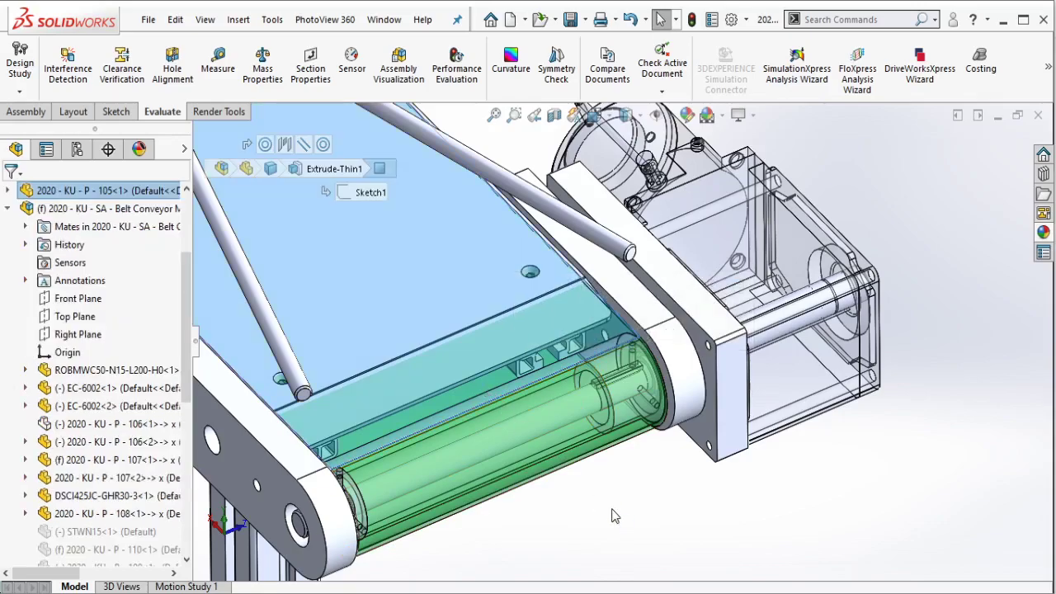
left_click(491, 403)
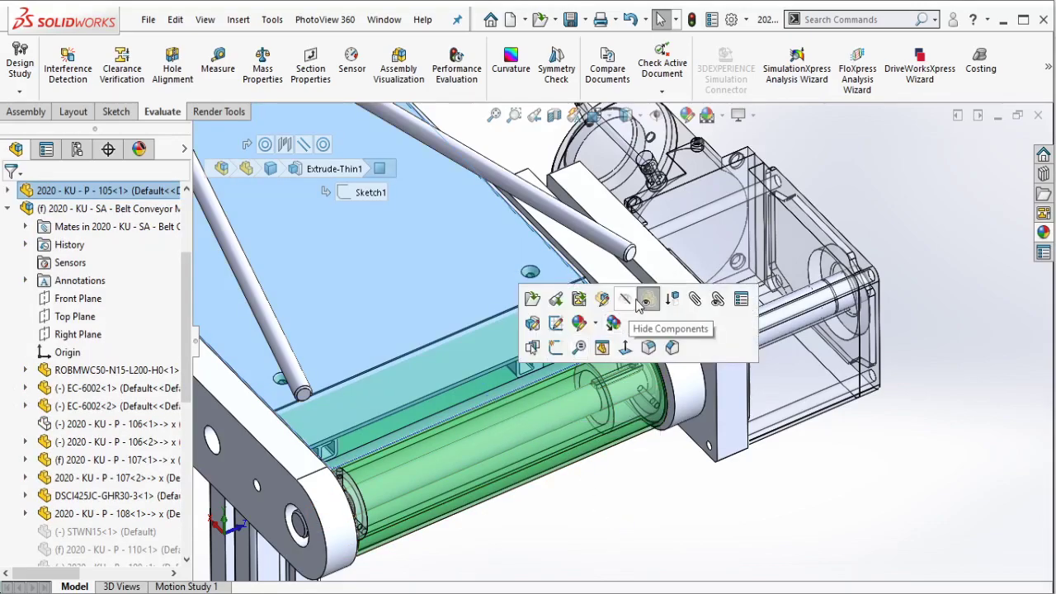
left_click(606, 404)
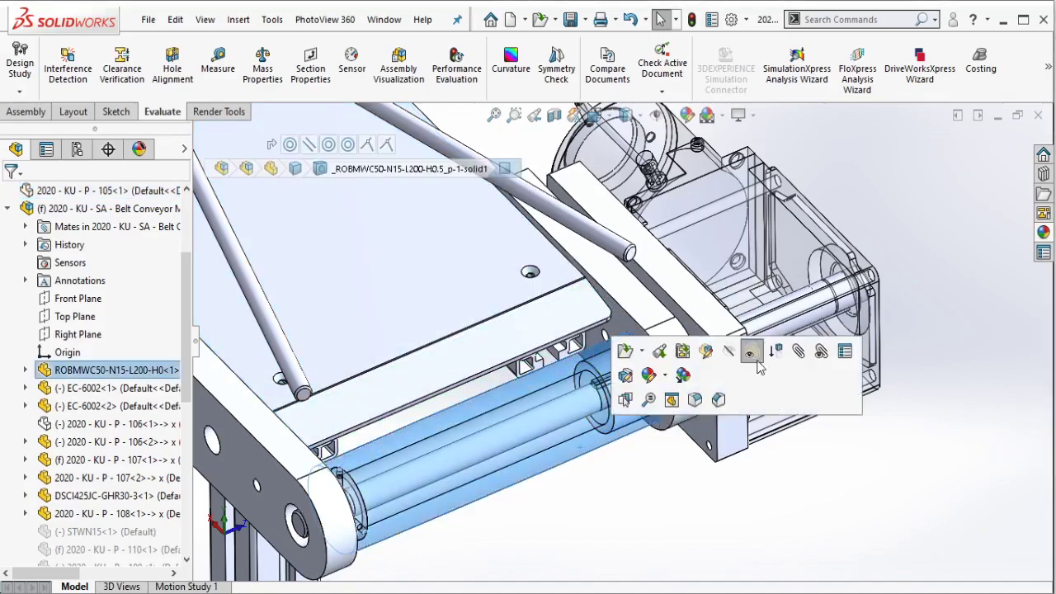
left_click(880, 366)
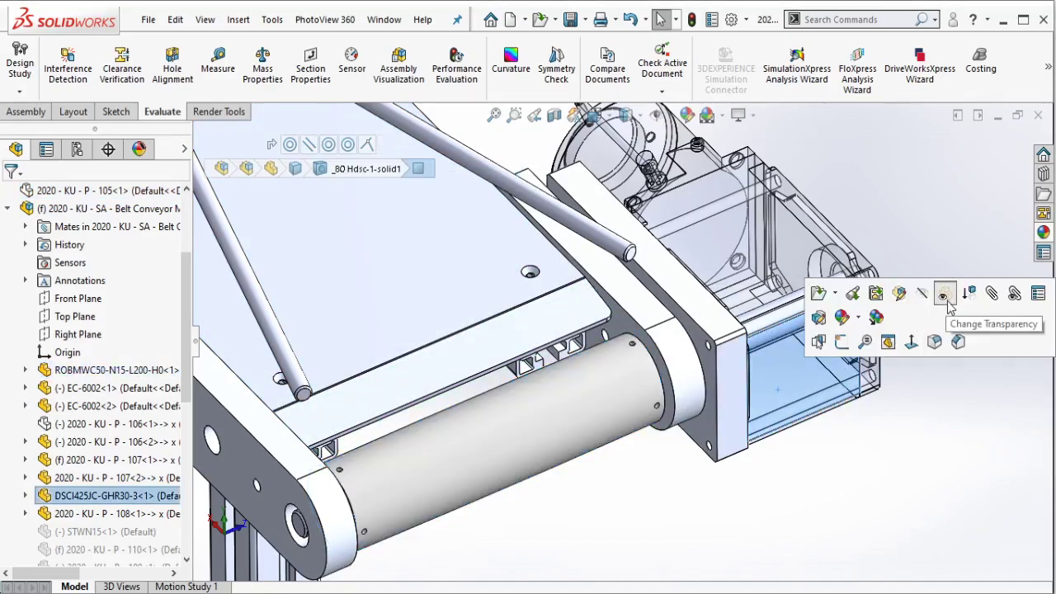
left_click(942, 297)
left_click(652, 442)
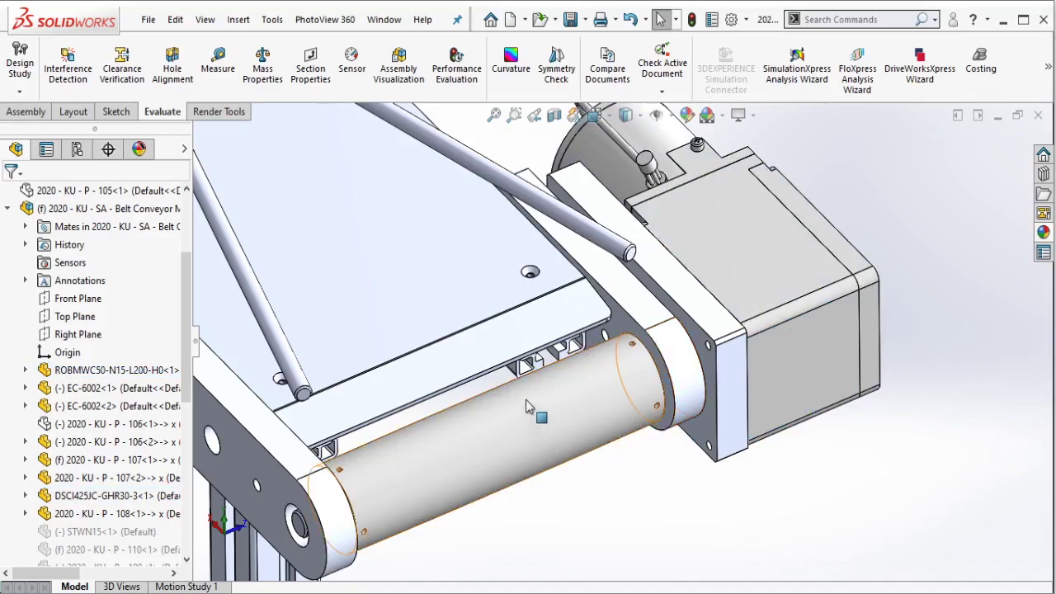
Unhide the green conveyor belt using Show Hidden Components.
scroll(528, 406, "up", 3)
left_click(25, 111)
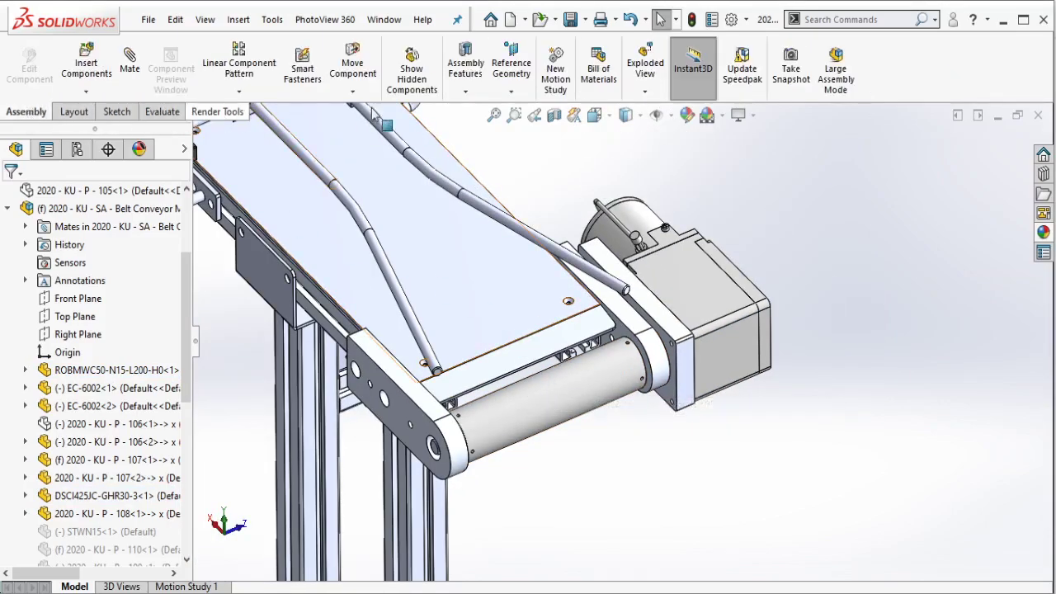
left_click(411, 70)
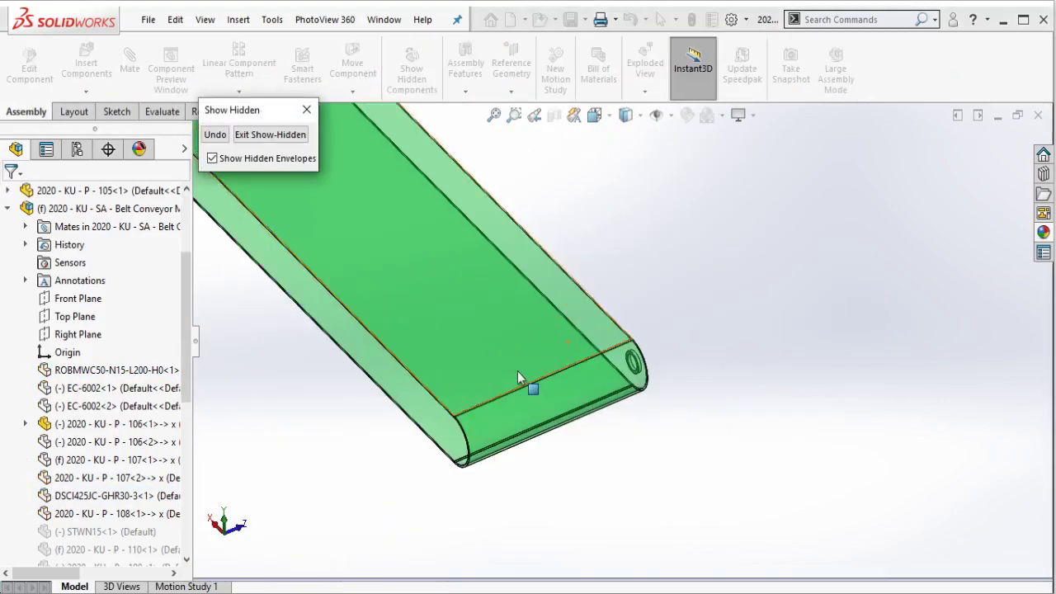
left_click(336, 184)
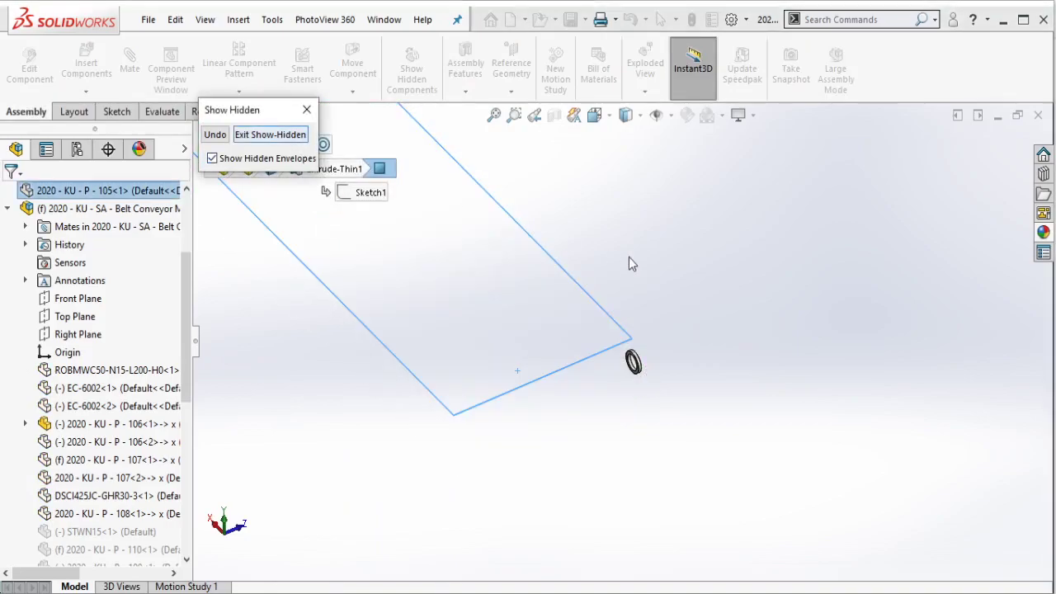
left_click(270, 134)
scroll(569, 372, "down", 5)
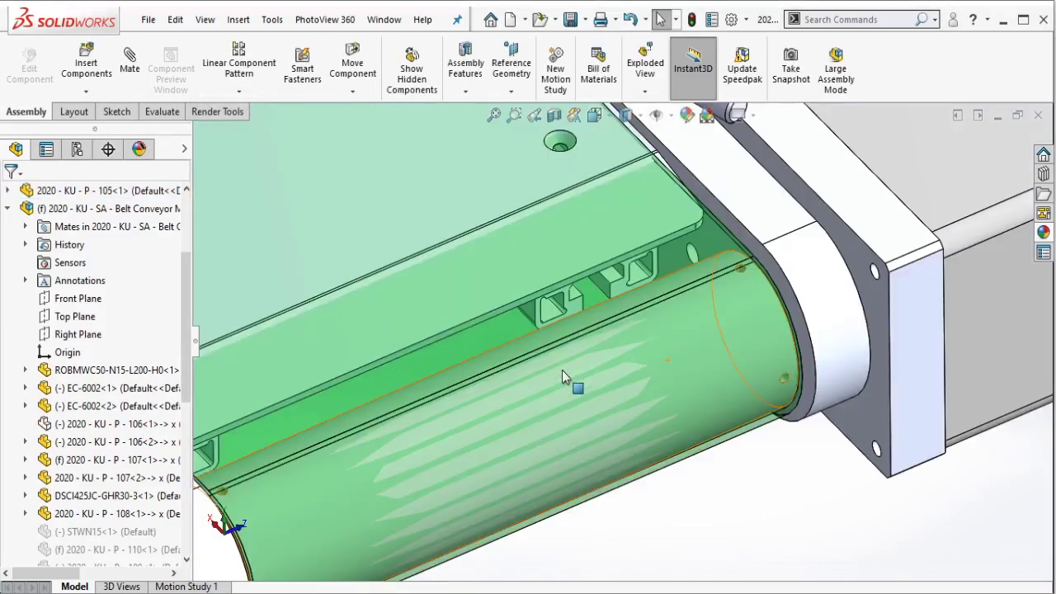
scroll(562, 377, "down", 2)
Make the plate above the roller transparent and unhide another hidden part.
left_click(490, 323)
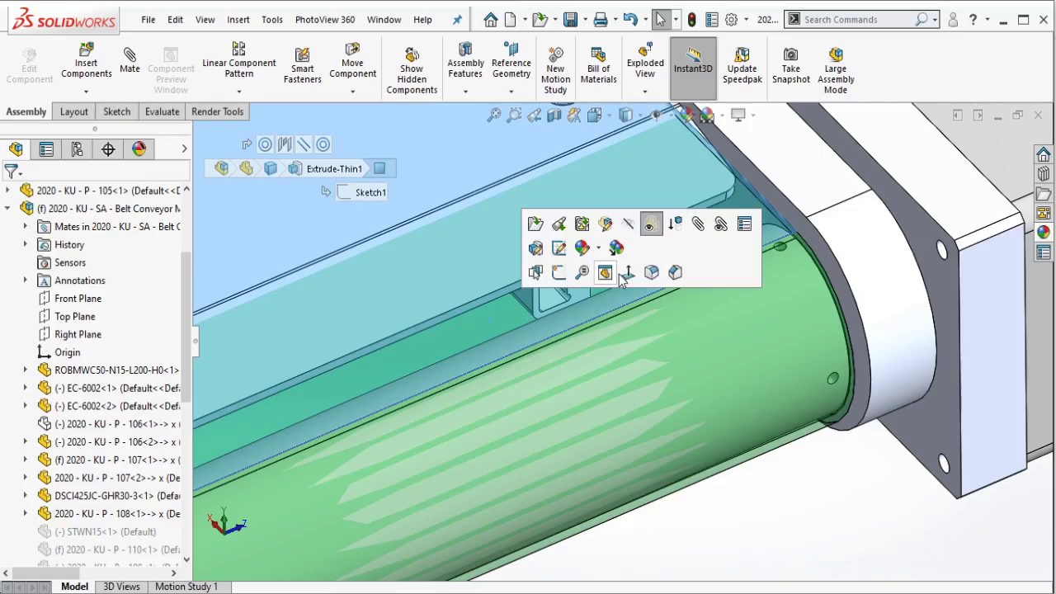
left_click(649, 229)
scroll(633, 288, "up", 5)
mouse_move(633, 288)
middle_mouse_down()
mouse_move(584, 204)
mouse_move(629, 309)
middle_mouse_up()
left_click(412, 70)
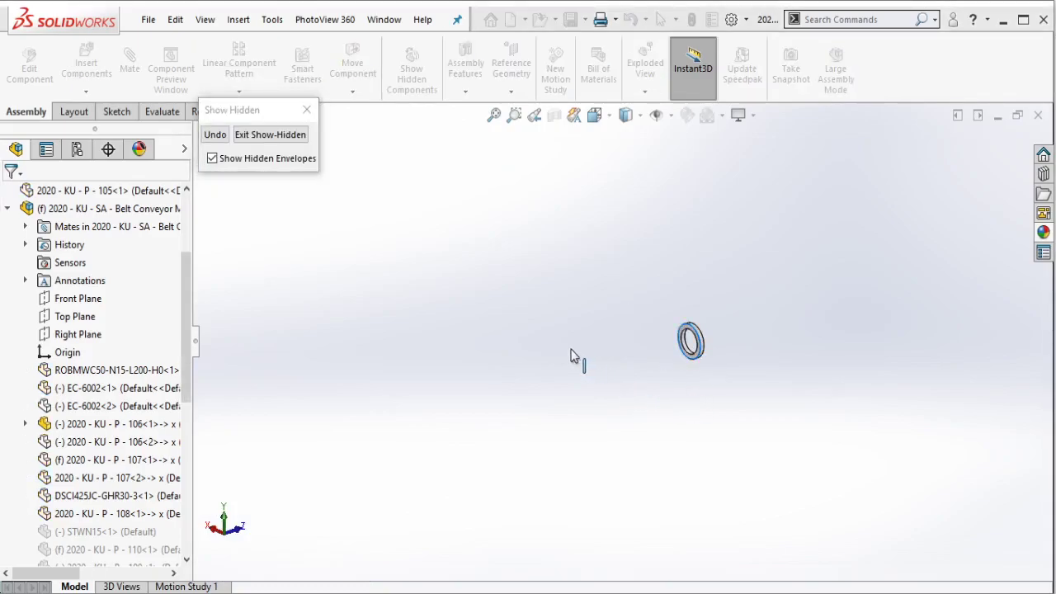
left_click(575, 357)
key("Escape")
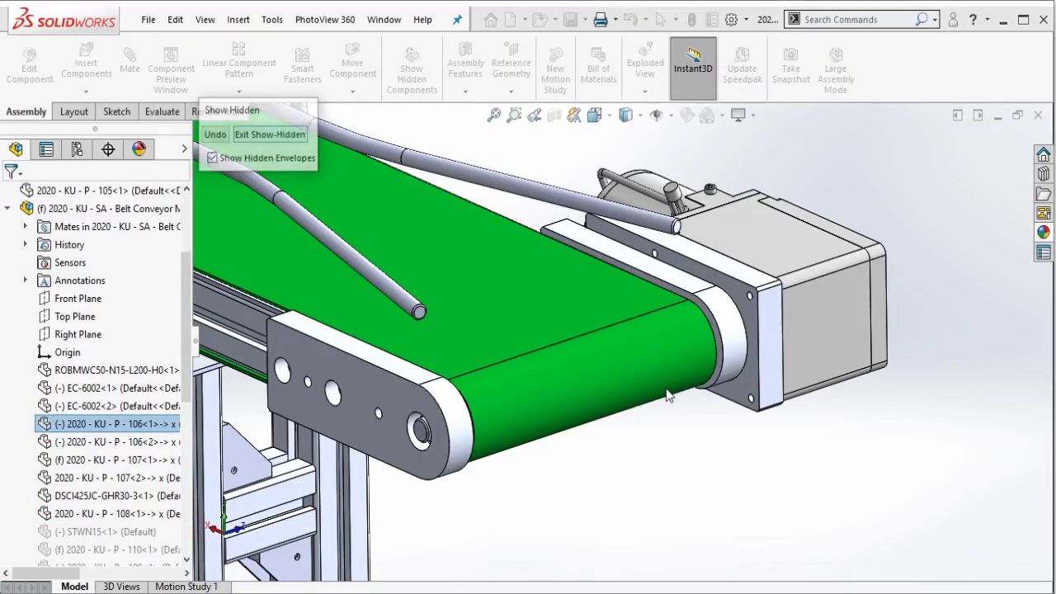
Cut the conveyor with a default section view and orbit toward the motor end.
left_click(771, 363)
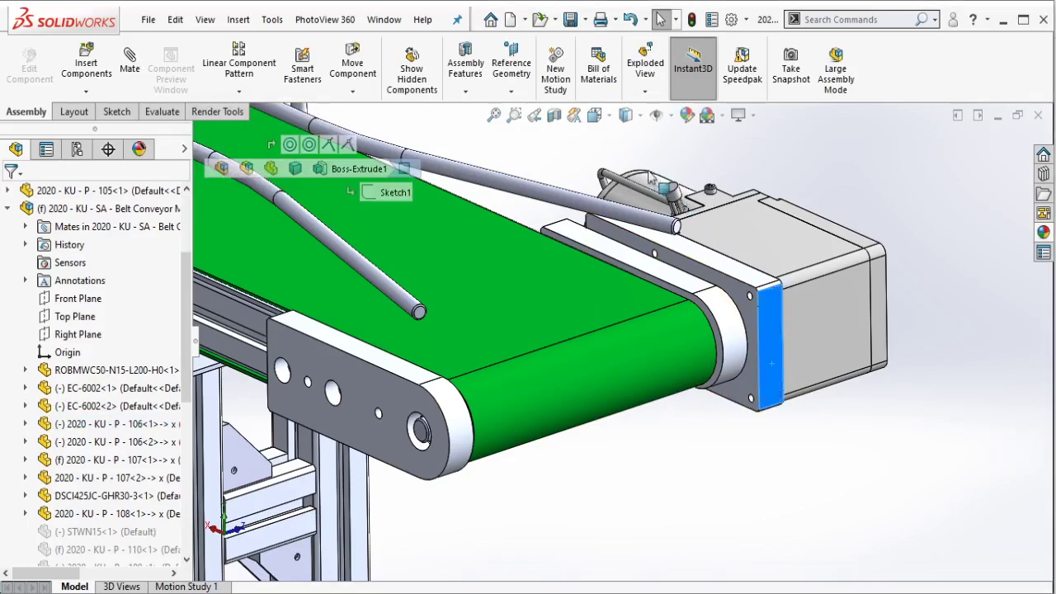
left_click(554, 114)
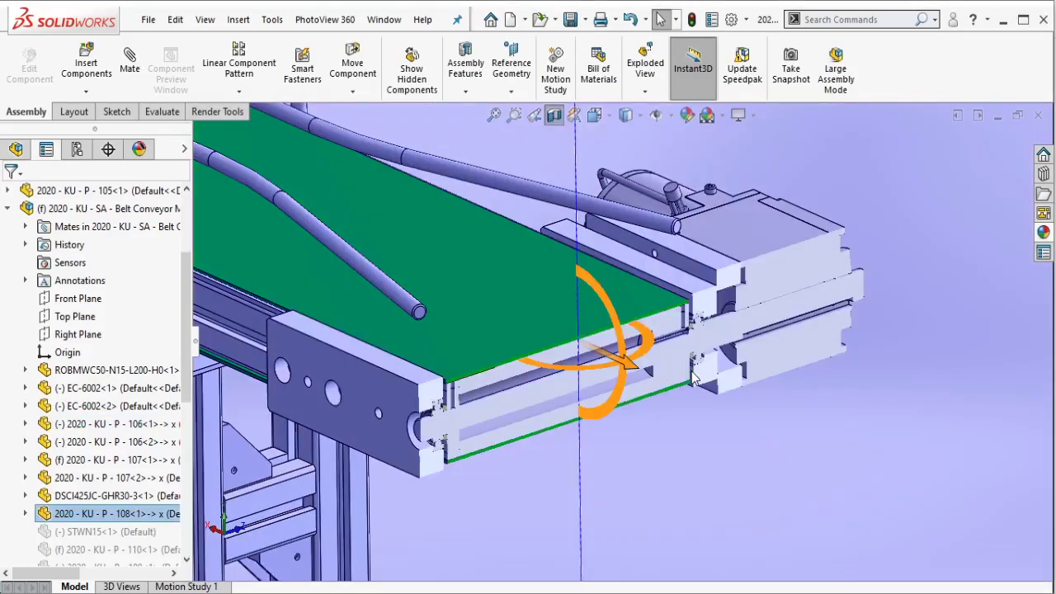
left_click(10, 196)
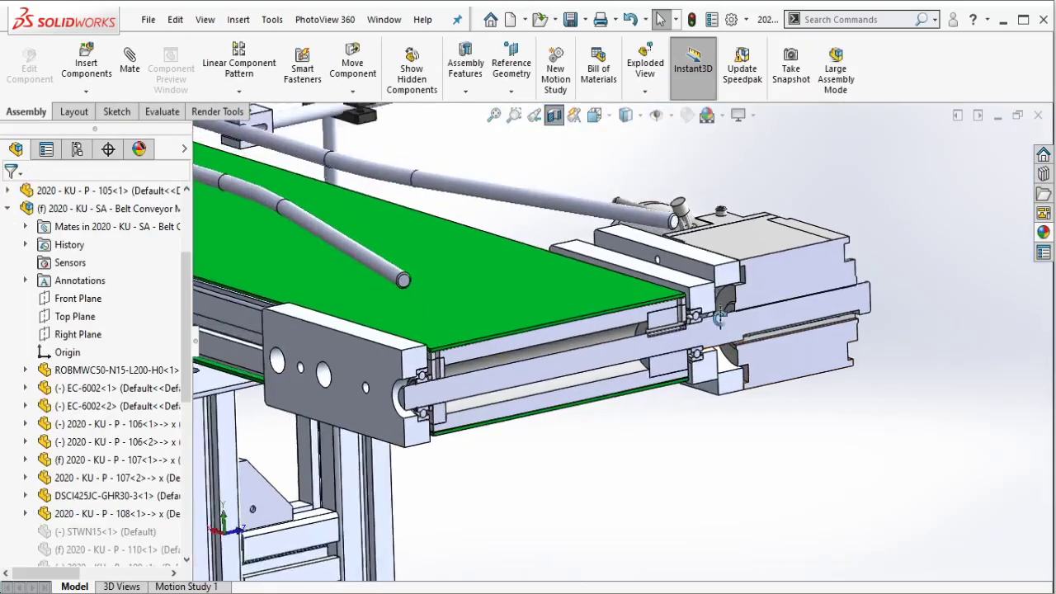
mouse_move(752, 344)
middle_mouse_down()
mouse_move(623, 289)
mouse_move(671, 334)
middle_mouse_up()
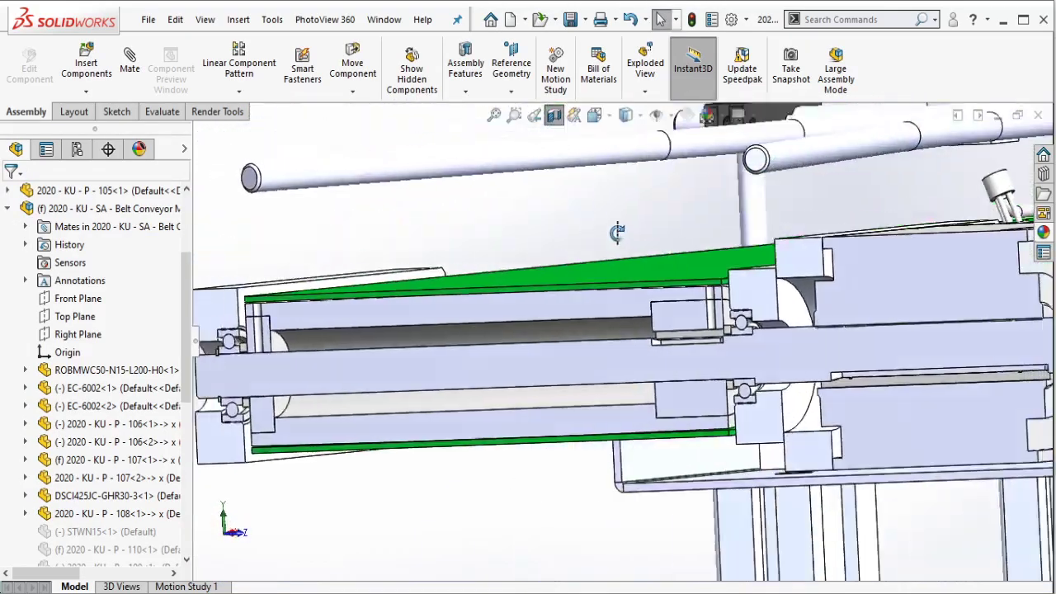
scroll(672, 332, "down", 2)
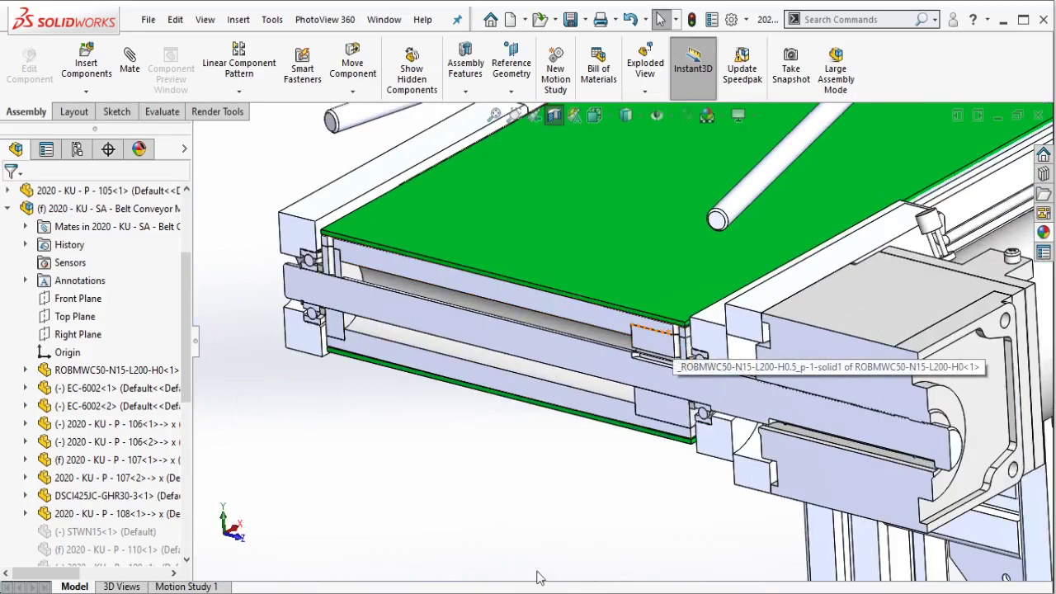
key("alt+Tab")
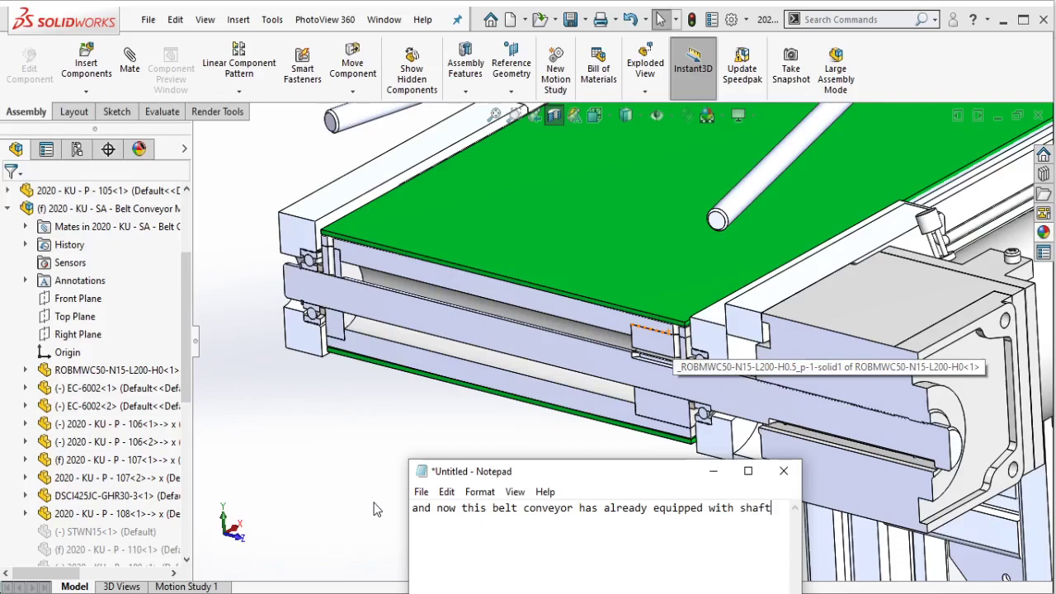
key("ctrl+a")
key("BackSpace")
type("Th")
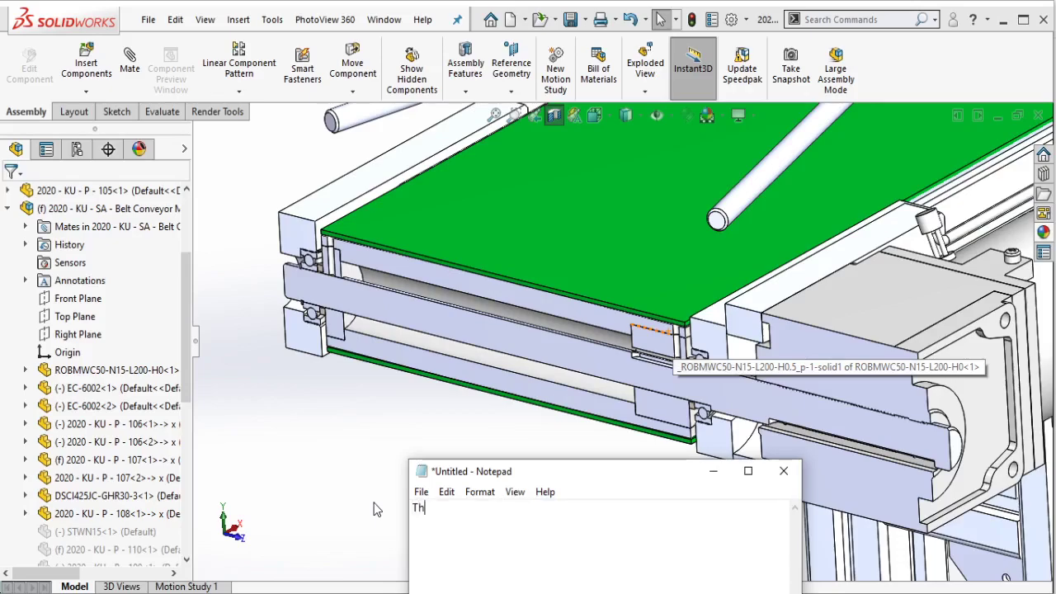
type("ank you fo")
type("r watching ")
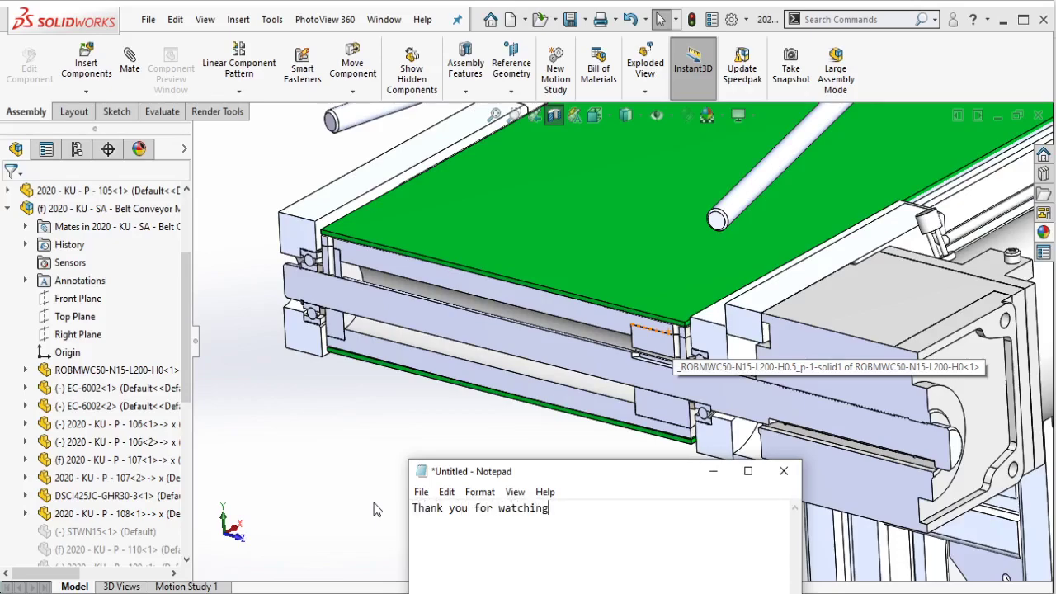
type("this ")
type("video")
key("ctrl+a")
key("BackSpace")
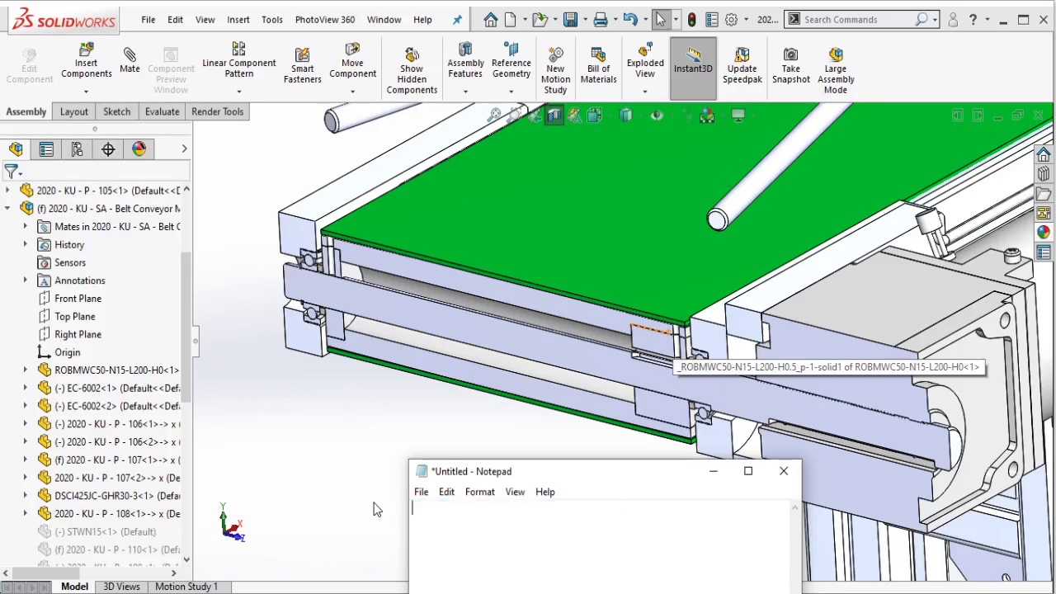
type("do")
type("n't forge")
type("t to ")
type("like")
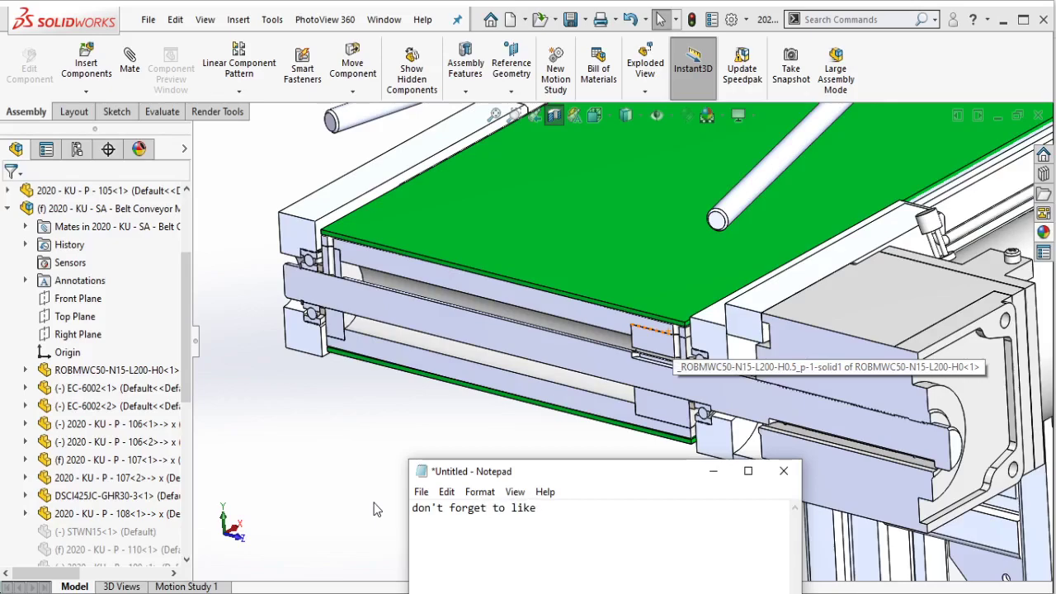
type(", comment")
type(", and")
type(" subscri")
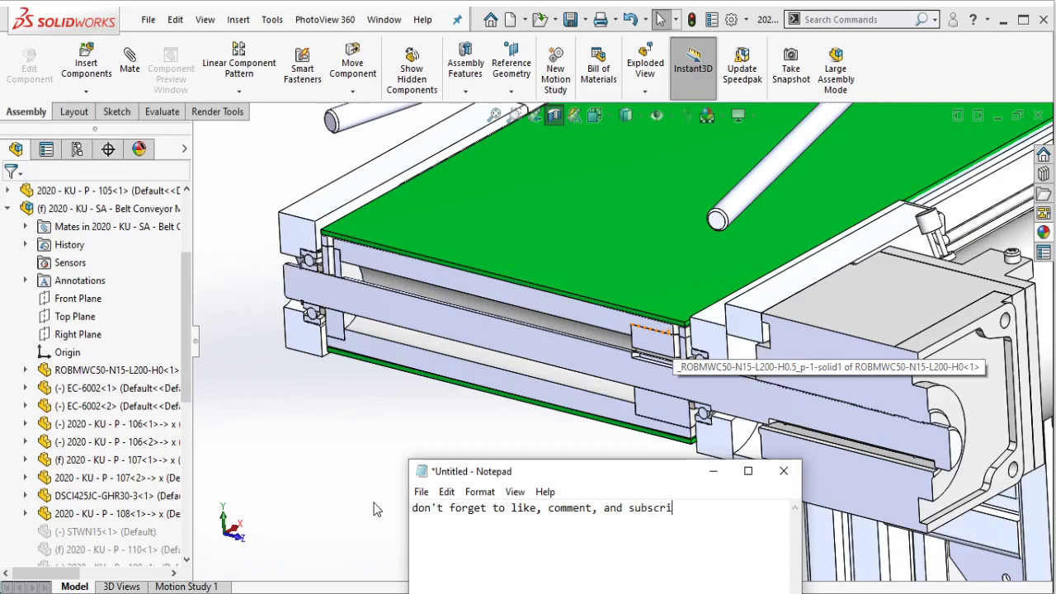
type("be")
key("ctrl+a")
key("BackSpace")
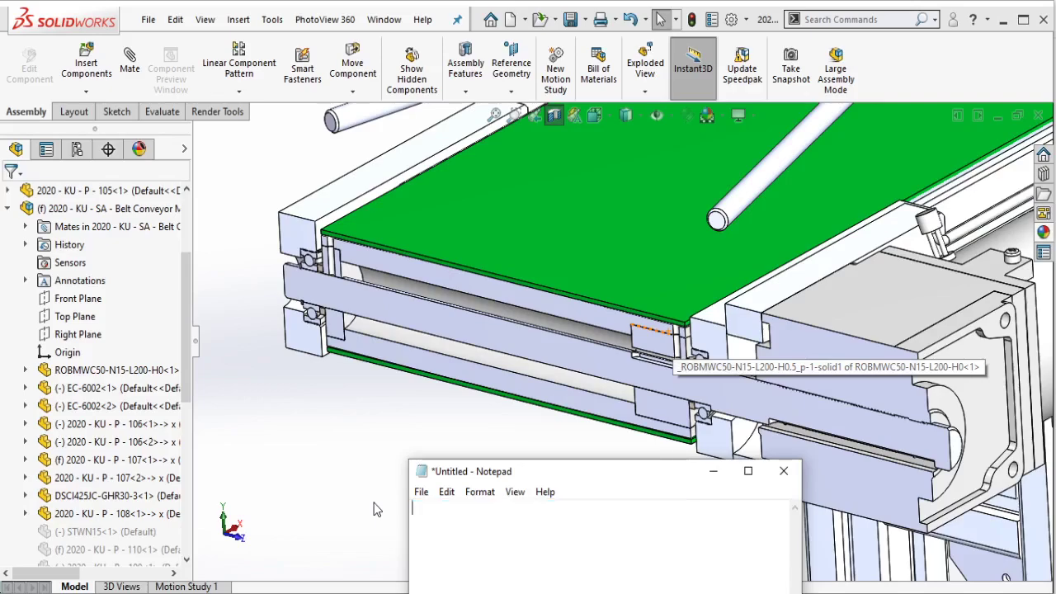